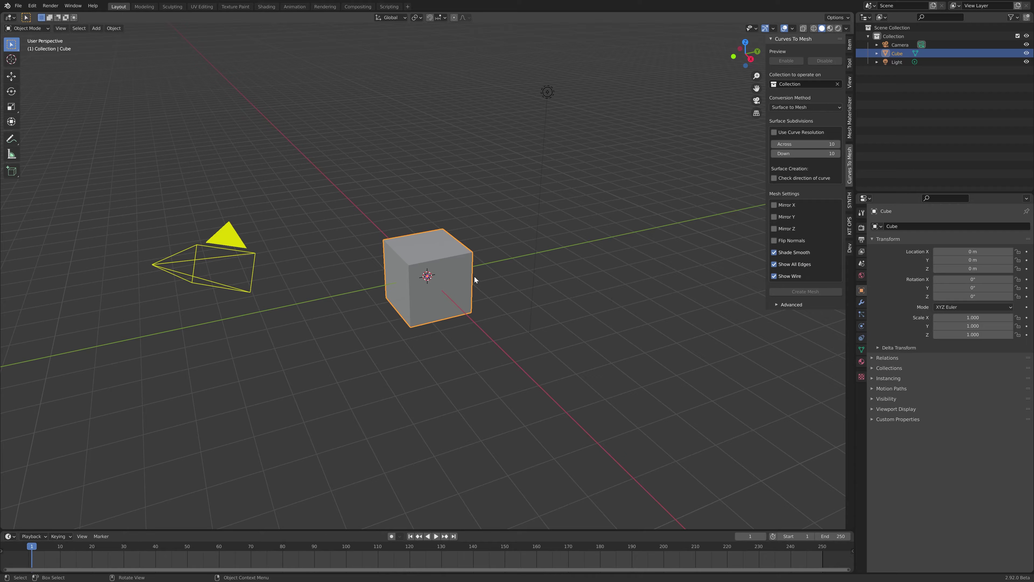
Delete the default cube and add a 2x2 Bezier Patch curve at the origin
scroll(474, 277, "up", 2)
key("Delete")
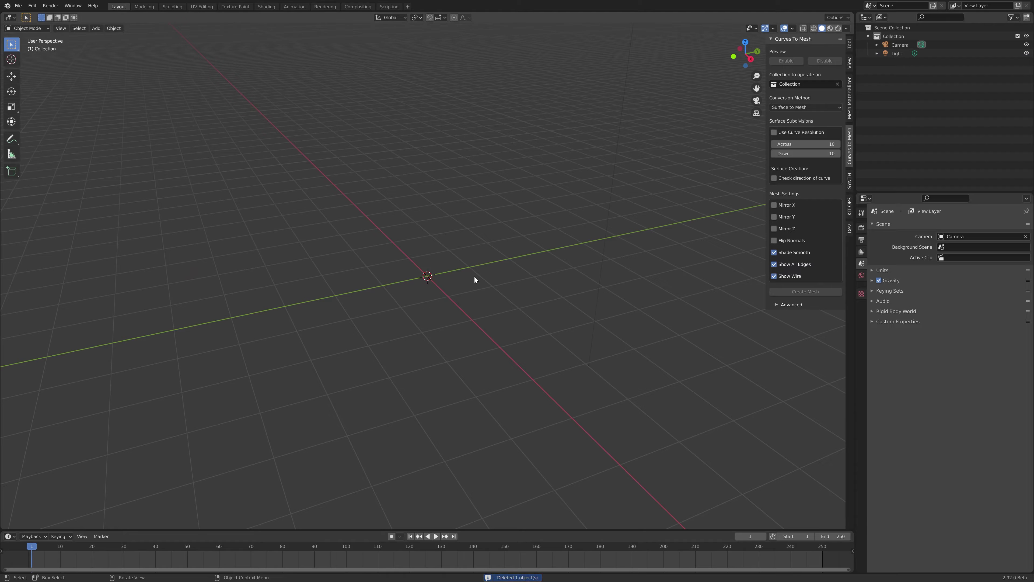
key("shift+a")
mouse_move(444, 263)
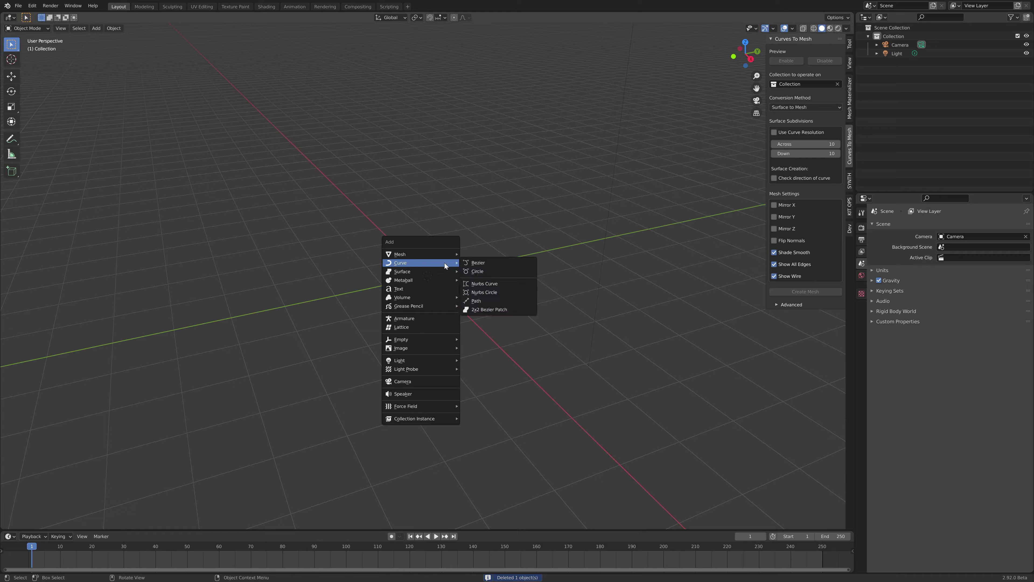
left_click(518, 311)
middle_click_drag(481, 259, 481, 268)
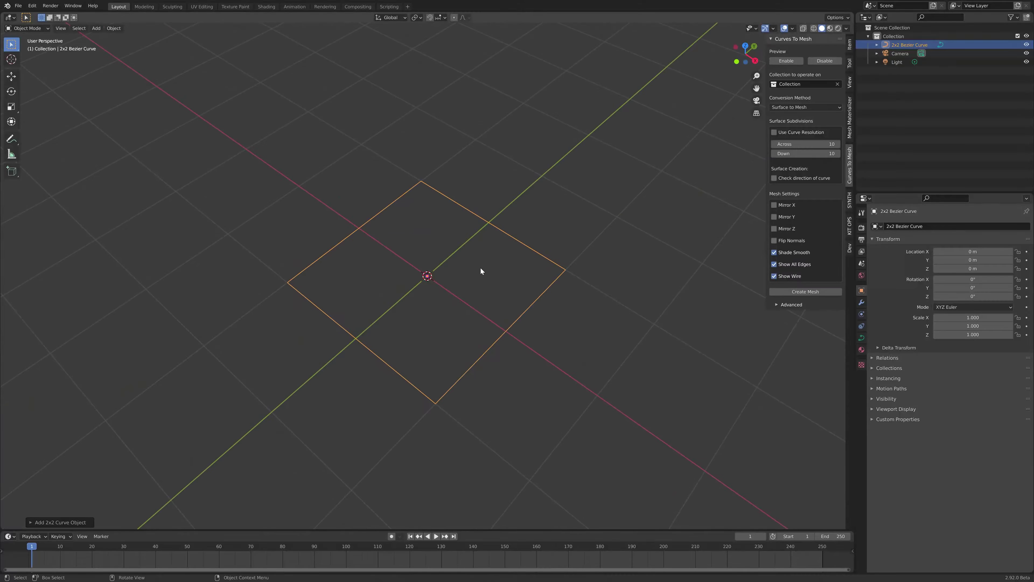
Enter Edit Mode on the Bezier patch and examine its corner control points one after another
key("Tab")
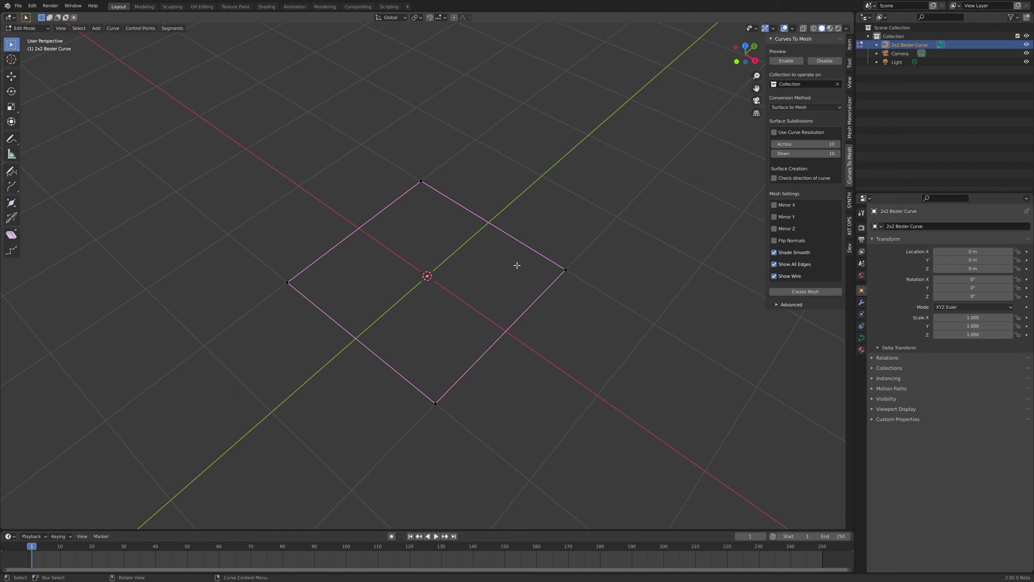
left_click_drag(214, 138, 630, 437)
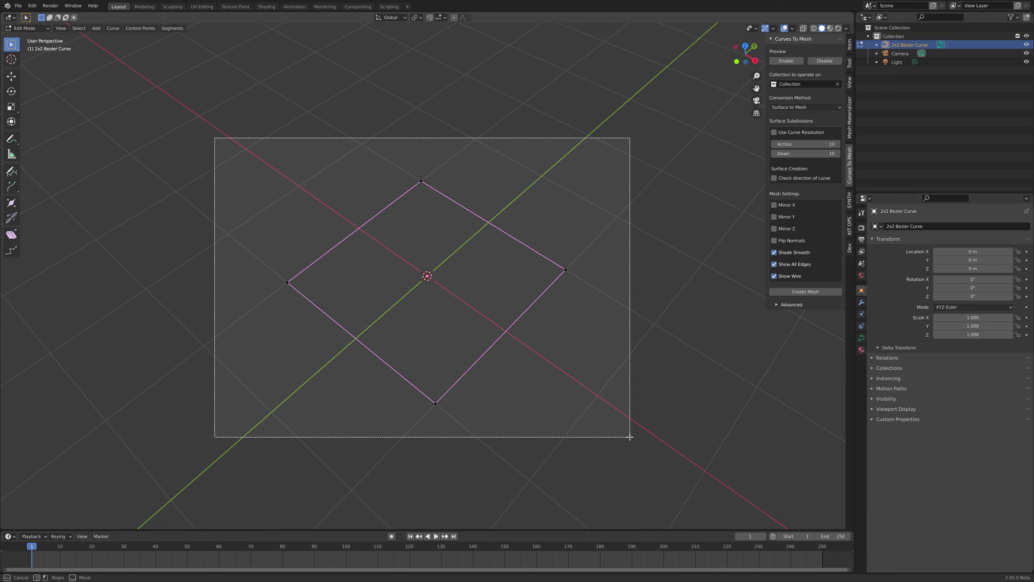
mouse_move(478, 301)
middle_mouse_down()
mouse_move(538, 272)
mouse_move(483, 304)
mouse_move(491, 298)
middle_mouse_up()
left_click(288, 305)
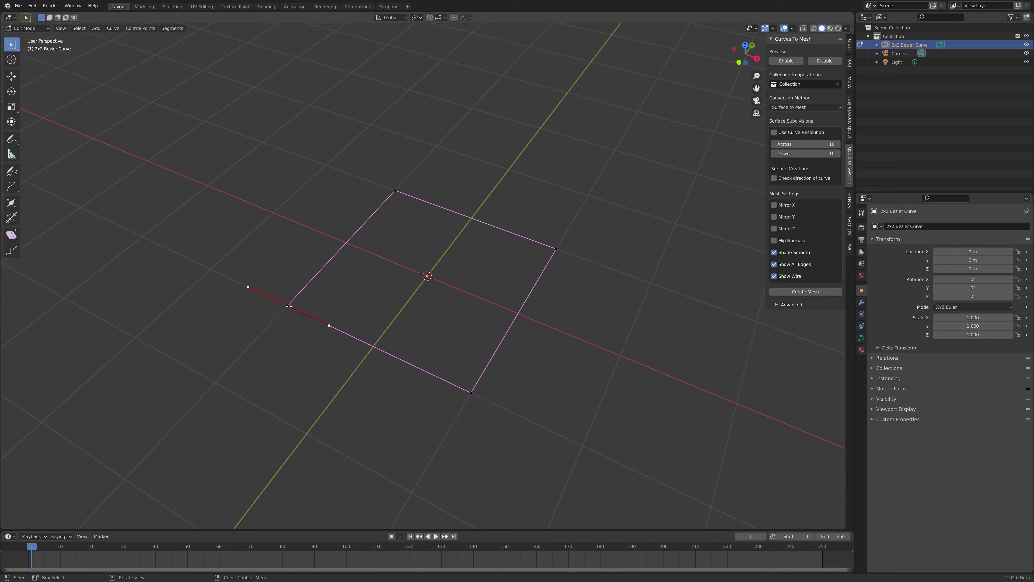
left_click(468, 392)
left_click(557, 249)
left_click(395, 190)
key("l")
key("g")
key("z")
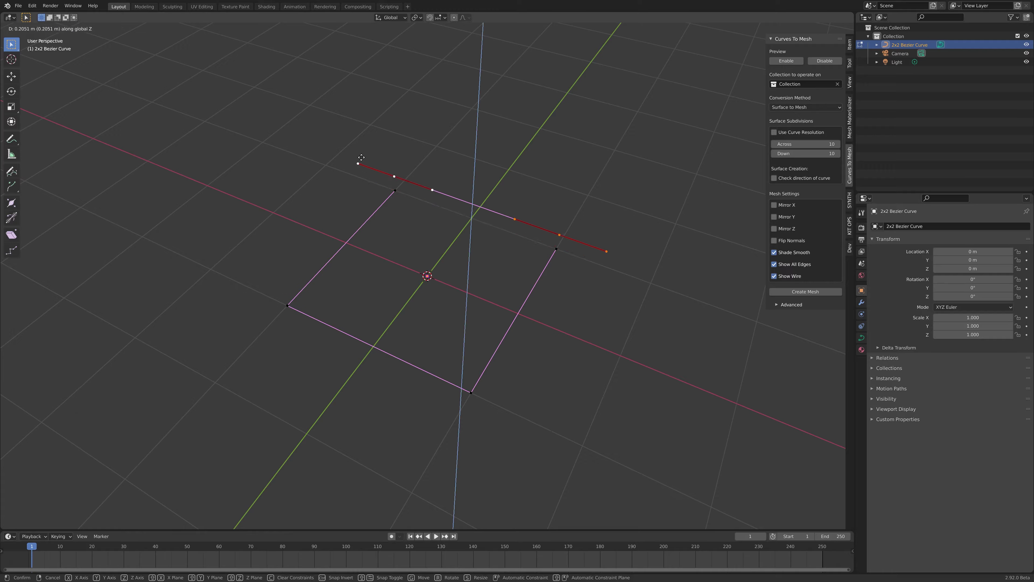
right_click(370, 106)
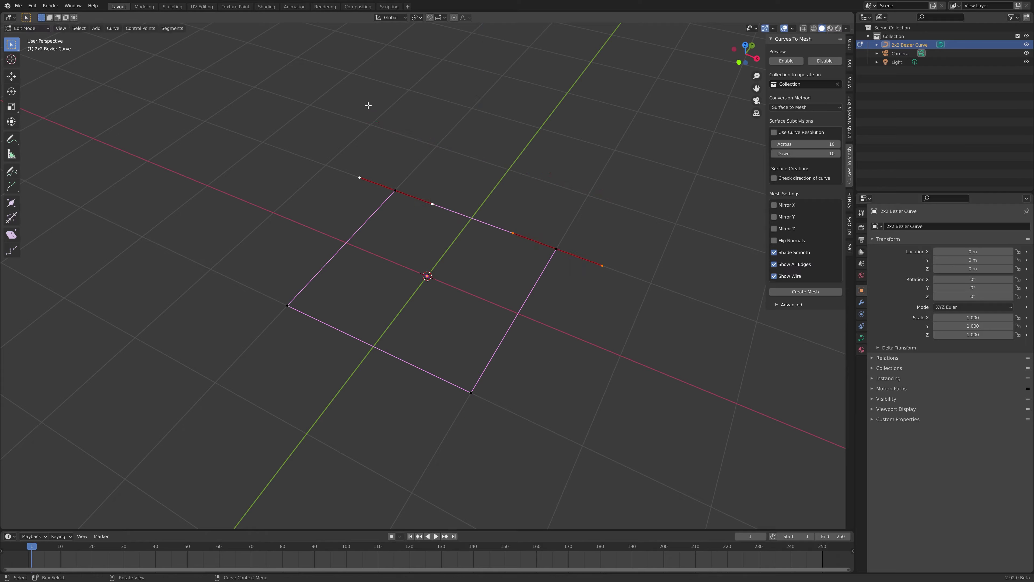
key("Tab")
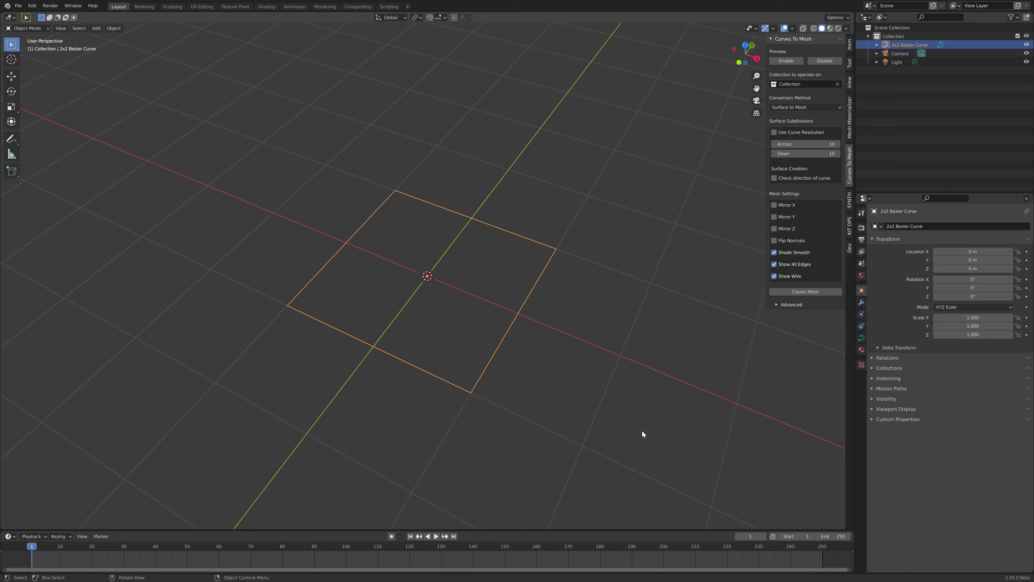
Enter Edit Mode on the Bezier patch and show its curve normals with the viewport overlays
left_click(792, 28)
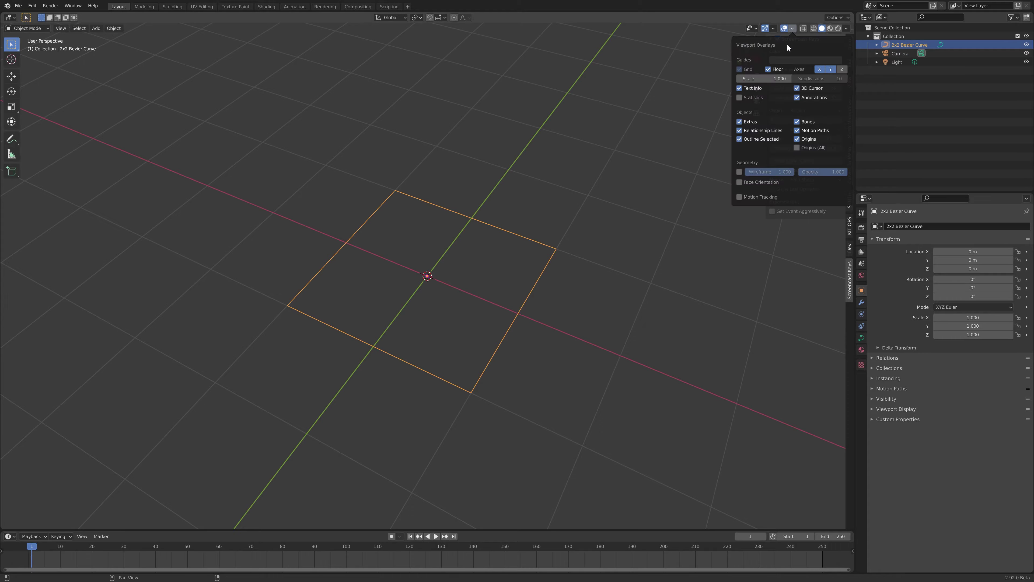
key("Tab")
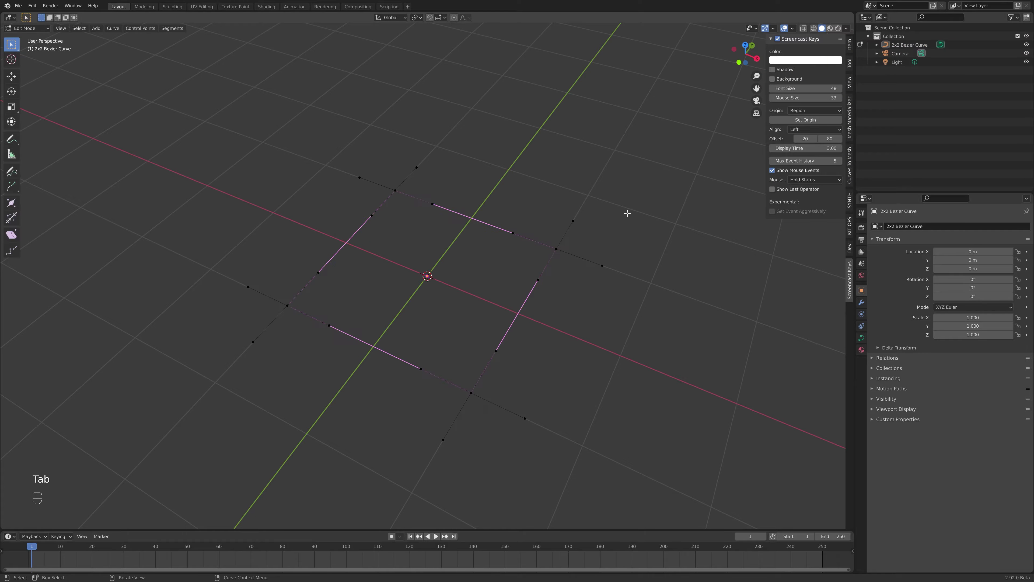
left_click(792, 29)
left_click(739, 240)
mouse_move(556, 300)
middle_mouse_down()
mouse_move(510, 293)
mouse_move(558, 303)
middle_mouse_up()
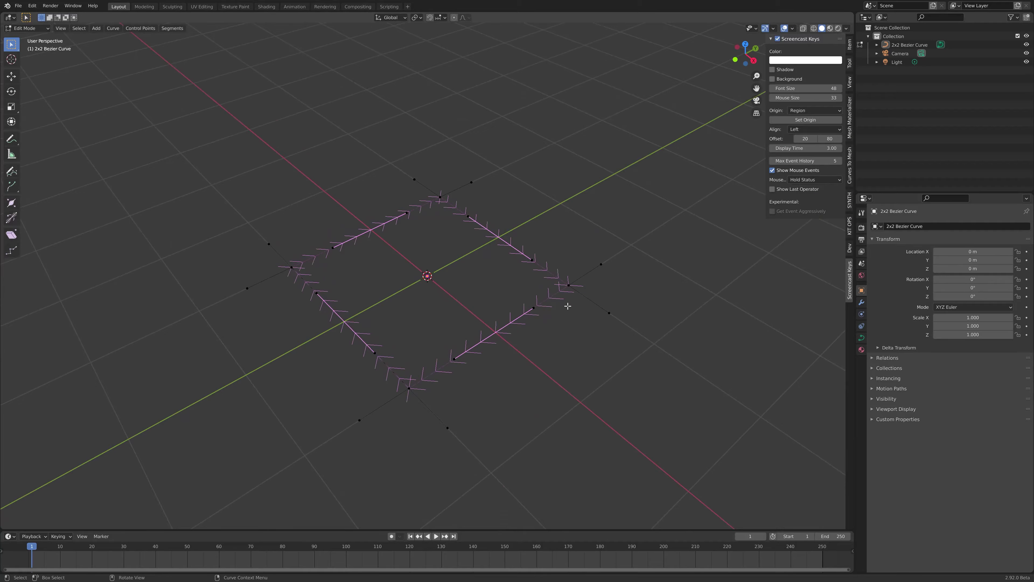
Raise the far corner point of the Bezier patch along the Z axis into a tall peak
left_click(435, 195)
key("g")
key("z")
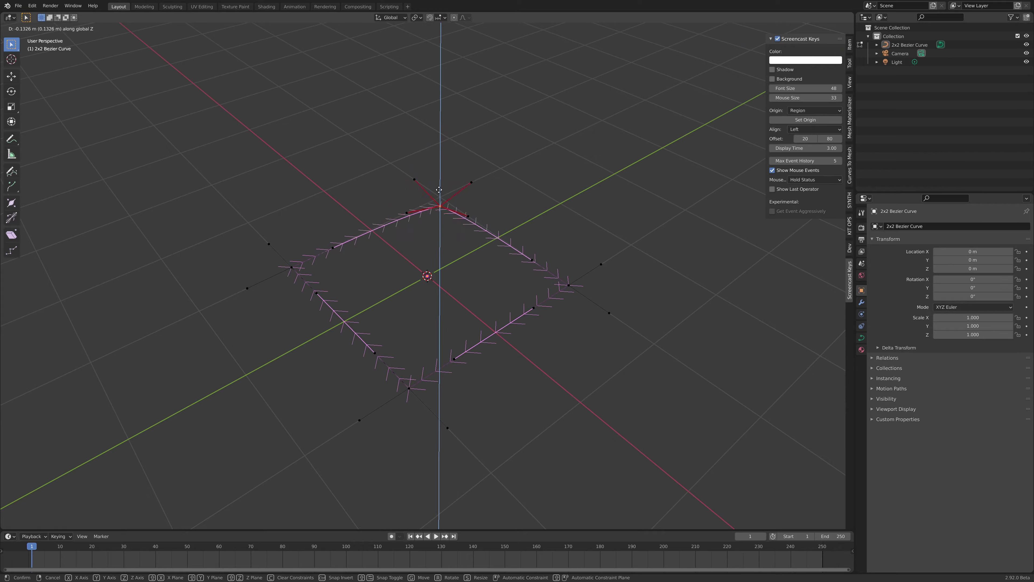
left_click(439, 125)
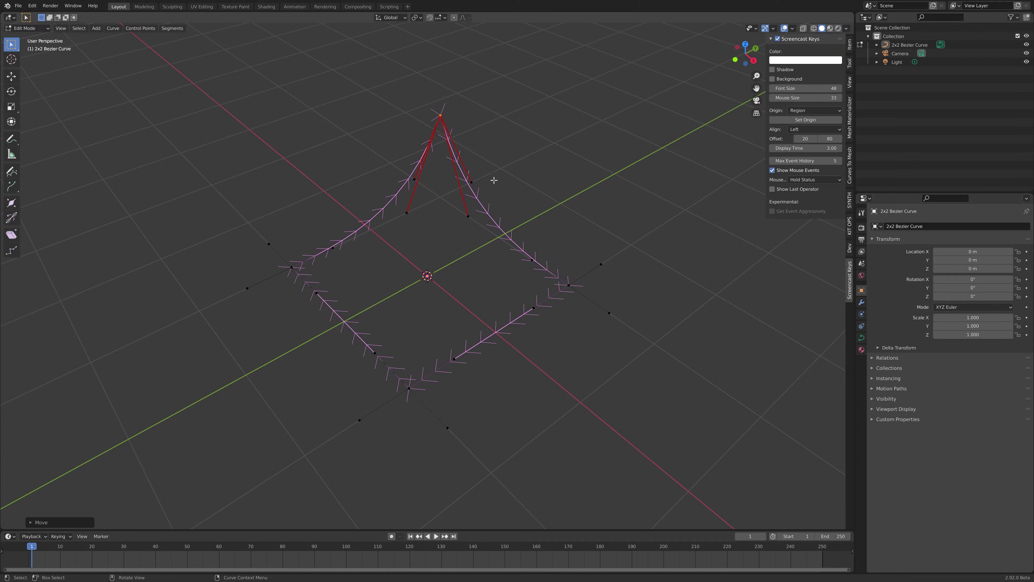
Raise the diagonally opposite corner point along the Z axis and return to Object Mode
middle_click_drag(403, 252, 428, 249)
left_click(478, 392)
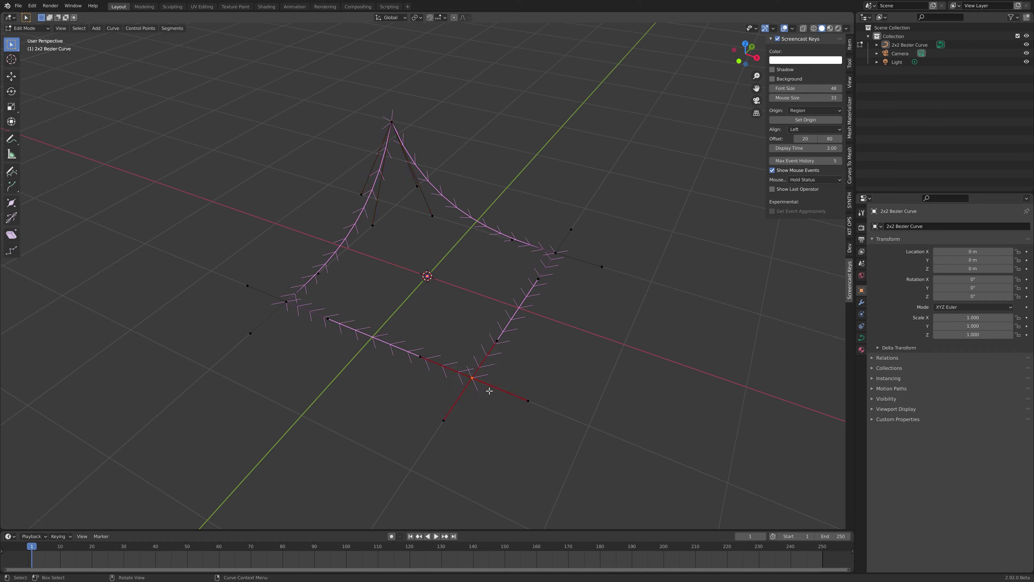
key("g")
key("z")
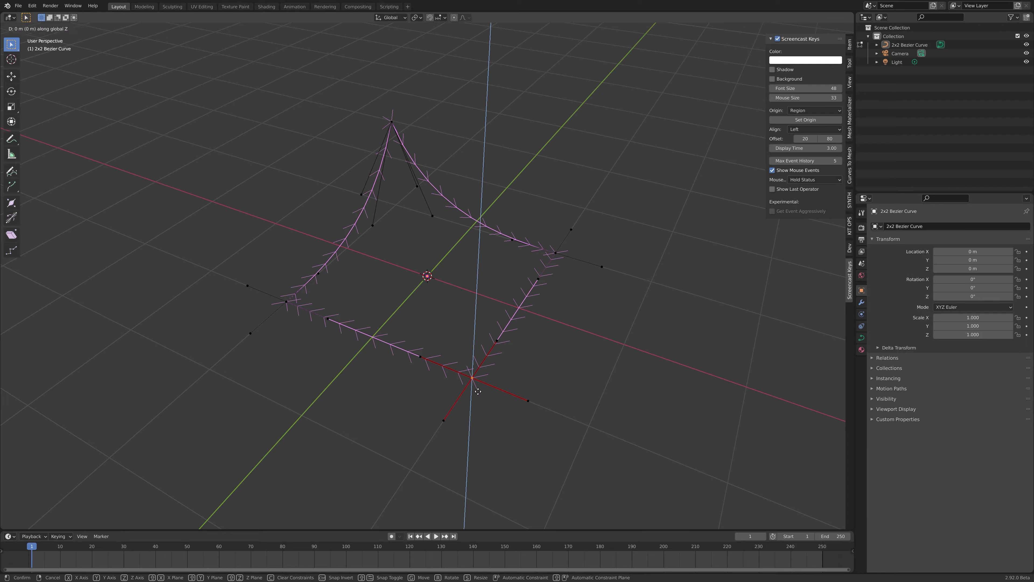
left_click(478, 340)
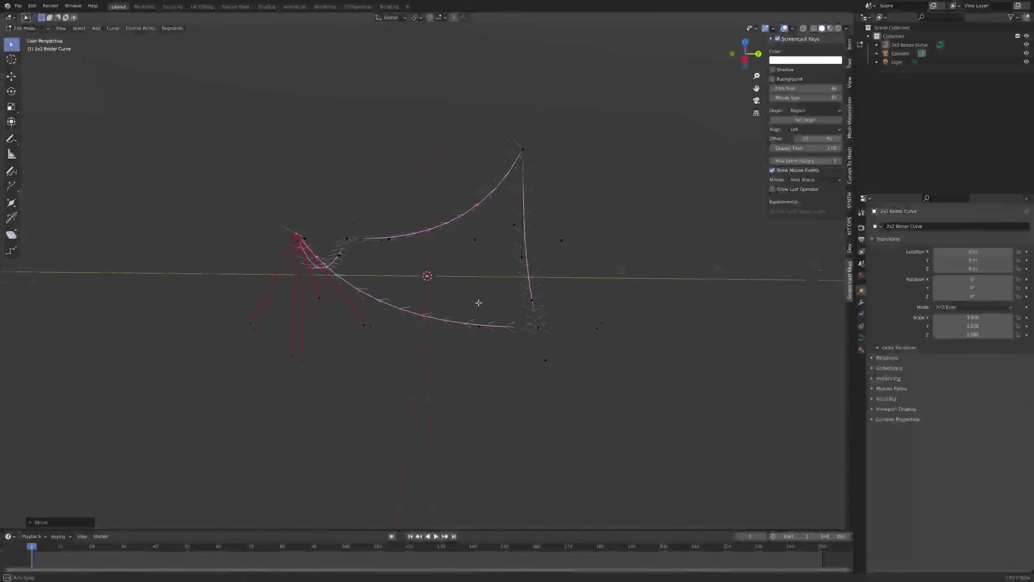
key("Tab")
middle_click_drag(477, 306, 692, 232)
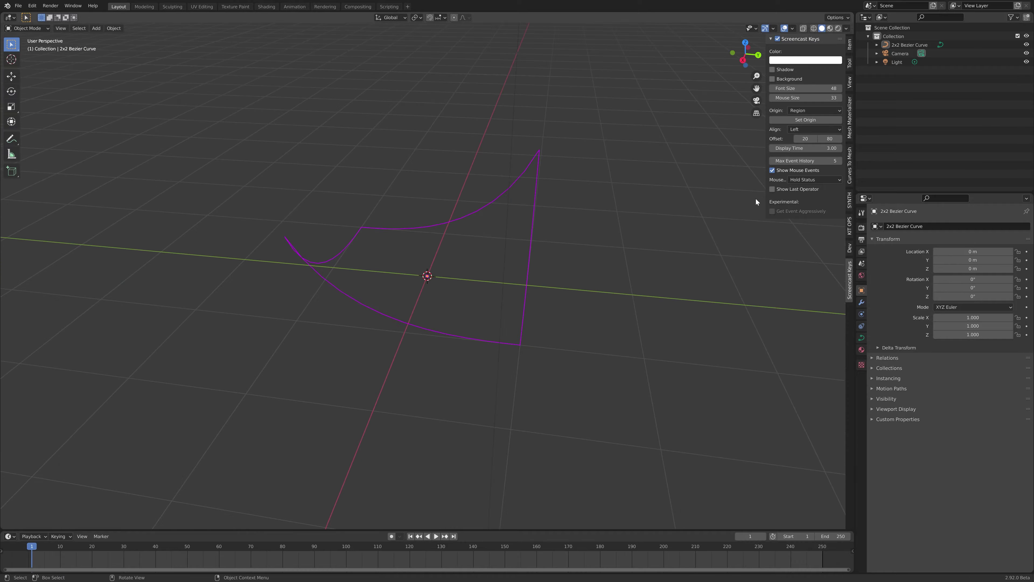
Enable the Curves To Mesh surface preview for Collection and view the previewed patch from several angles
left_click(850, 175)
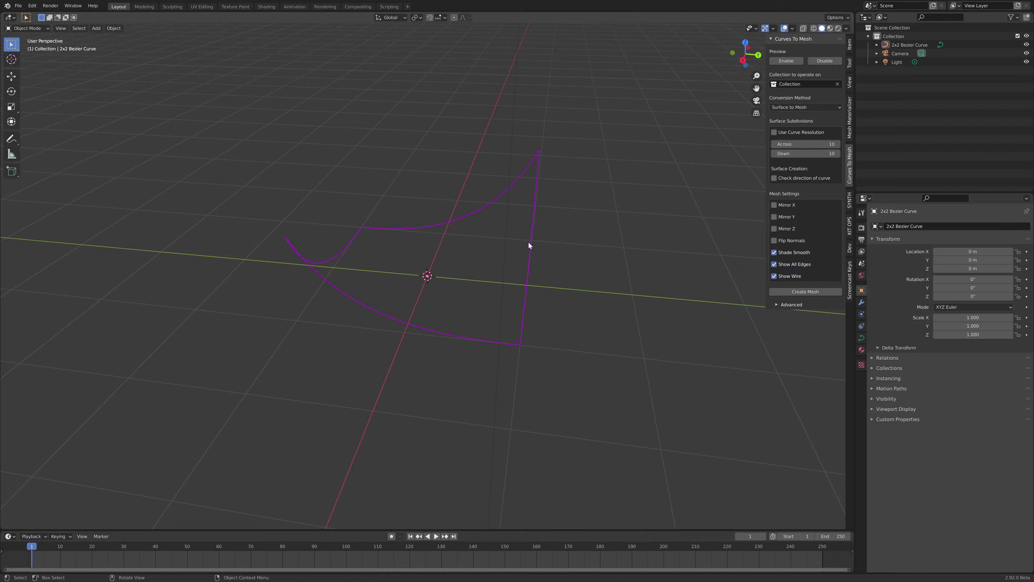
left_click(787, 61)
middle_click_drag(440, 244, 412, 252)
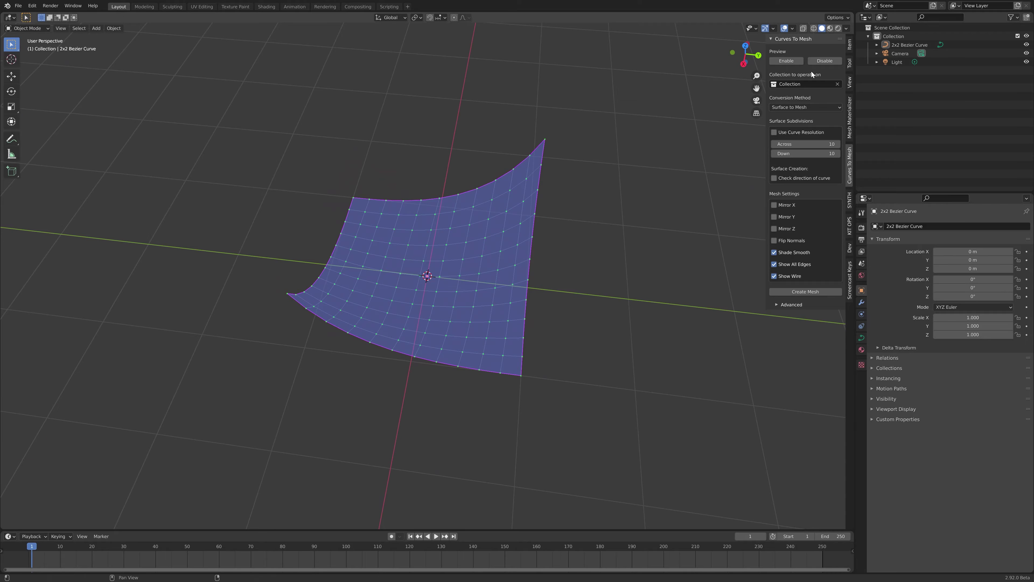
middle_click_drag(480, 238, 539, 233)
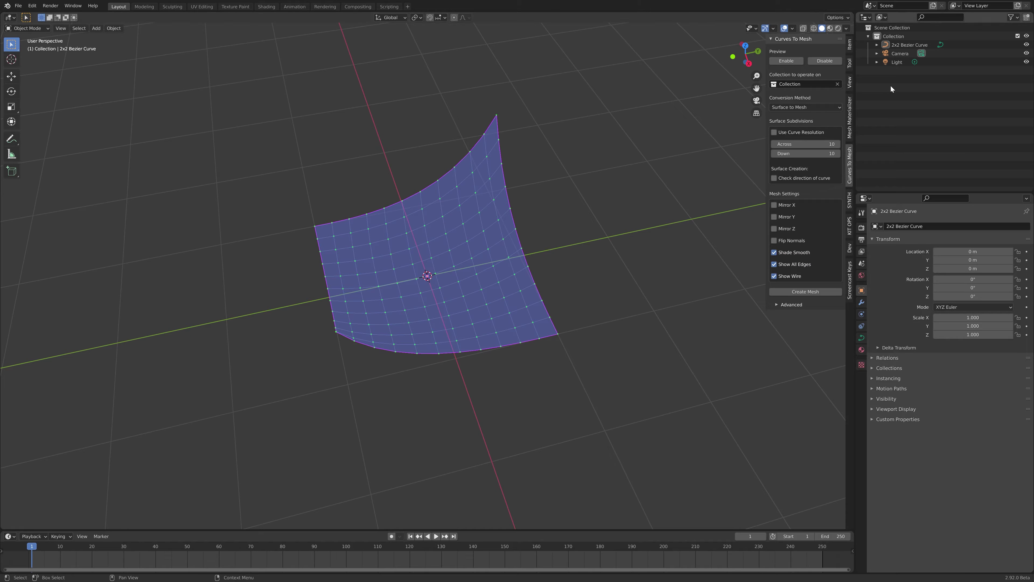
middle_click_drag(599, 180, 643, 199)
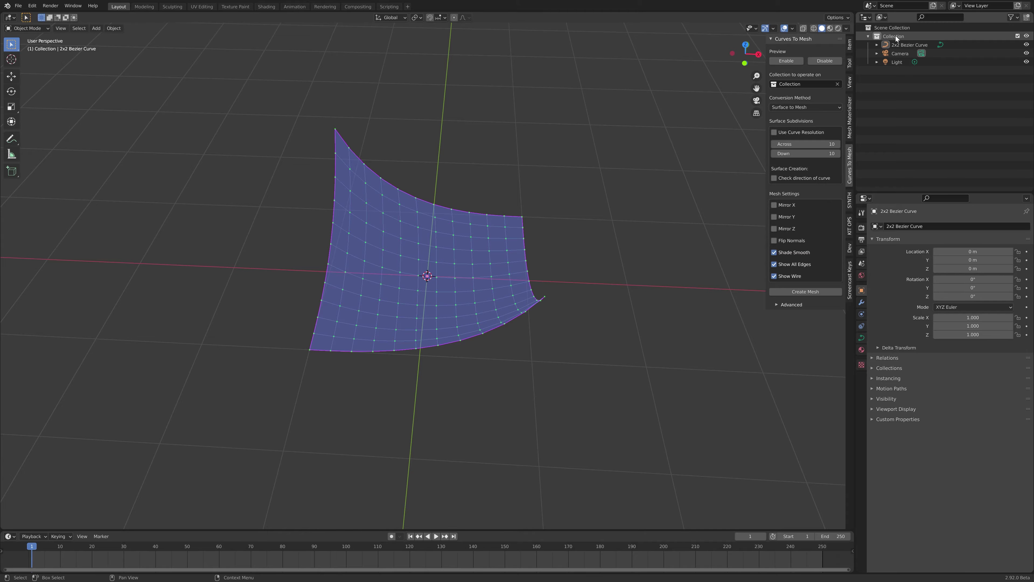
Create a new collection inside Collection and name it Curves
right_click(904, 36)
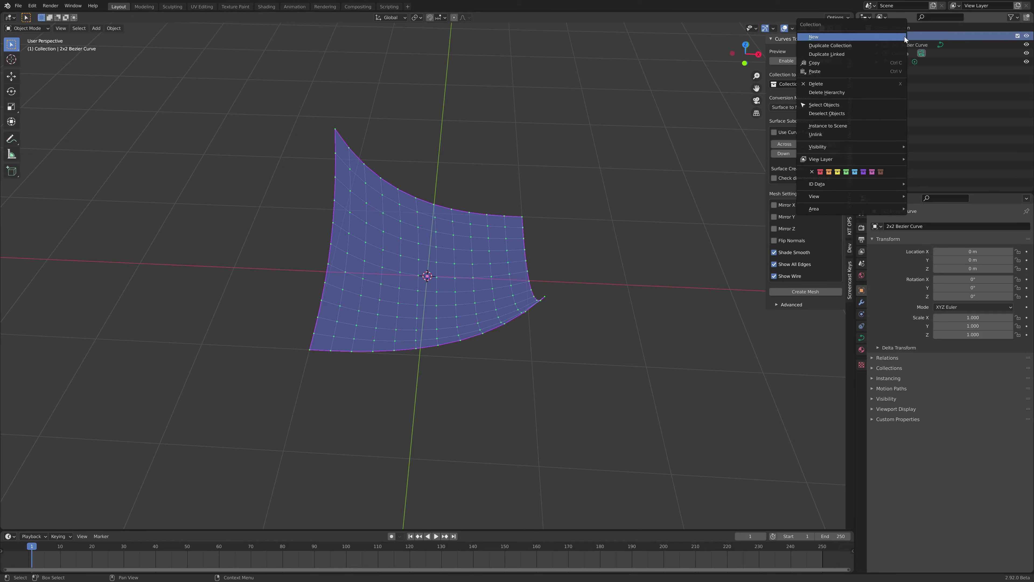
left_click(883, 38)
left_click(909, 44)
double_click(920, 44)
type("Curves")
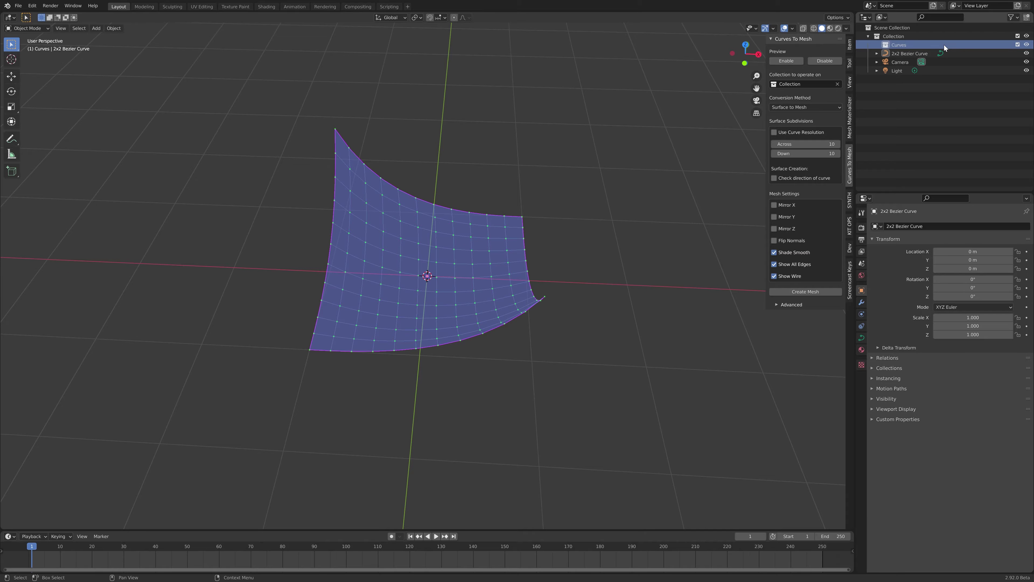
key("Return")
Set Curves as the collection to operate on and move the 2x2 Bezier Curve into it
left_click(793, 80)
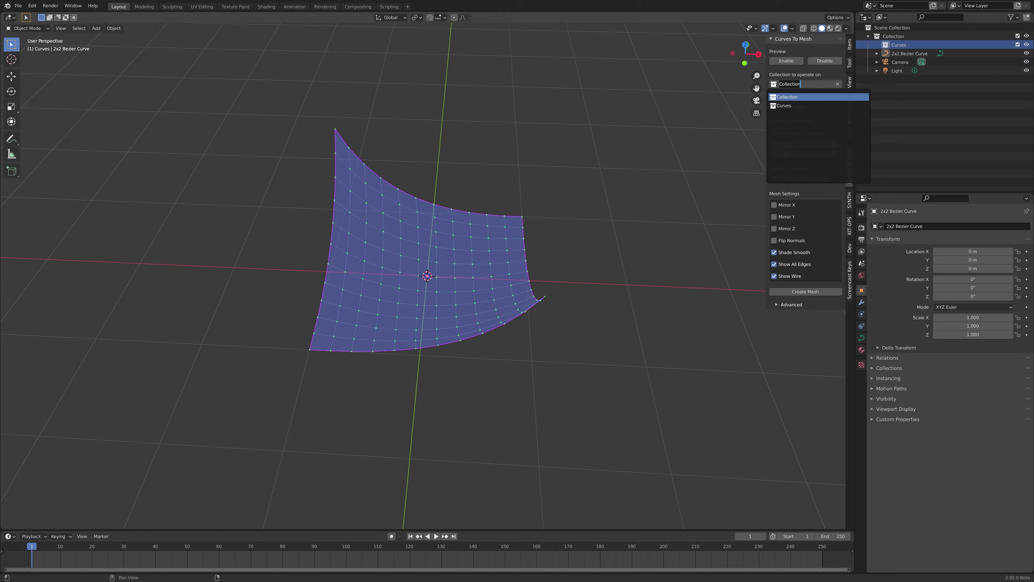
left_click(787, 106)
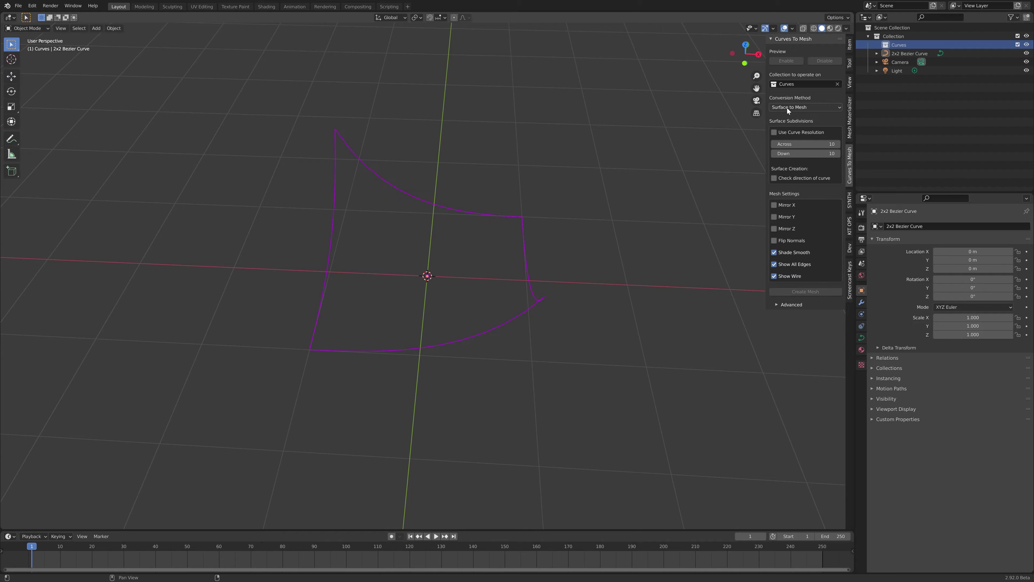
middle_click_drag(557, 218, 507, 221)
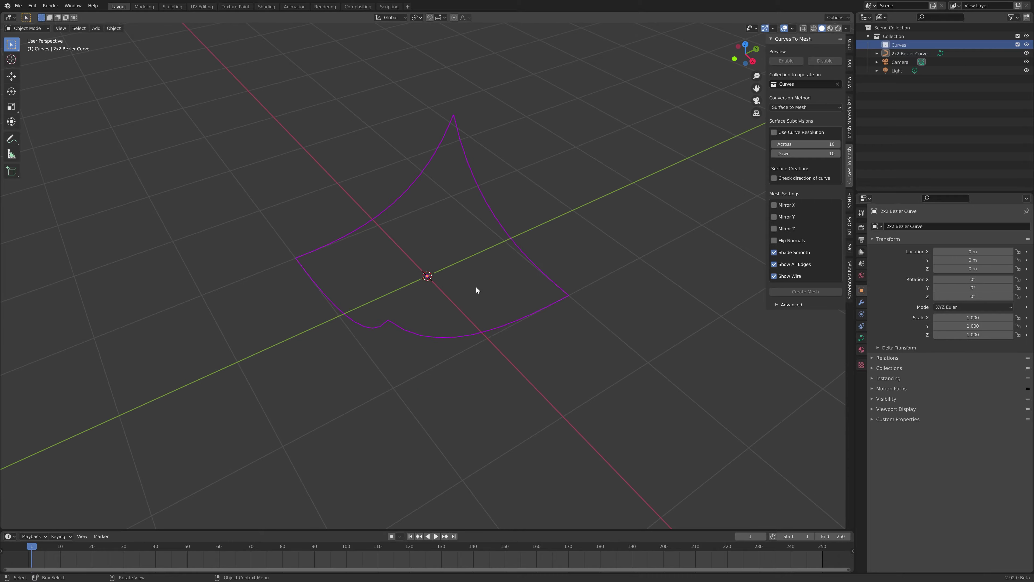
left_click(901, 53)
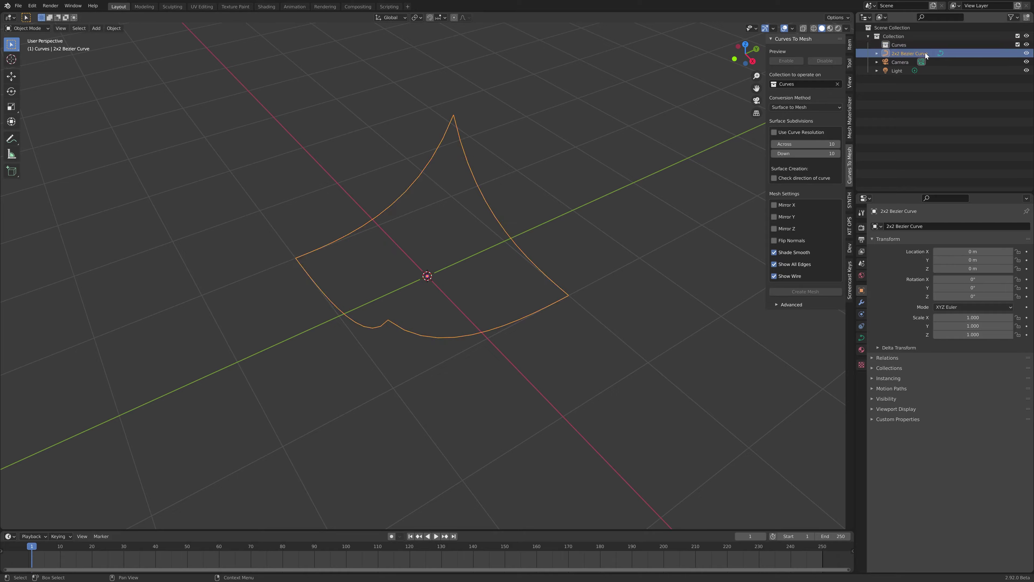
mouse_move(906, 53)
left_mouse_down()
mouse_move(917, 54)
mouse_move(903, 47)
left_mouse_up()
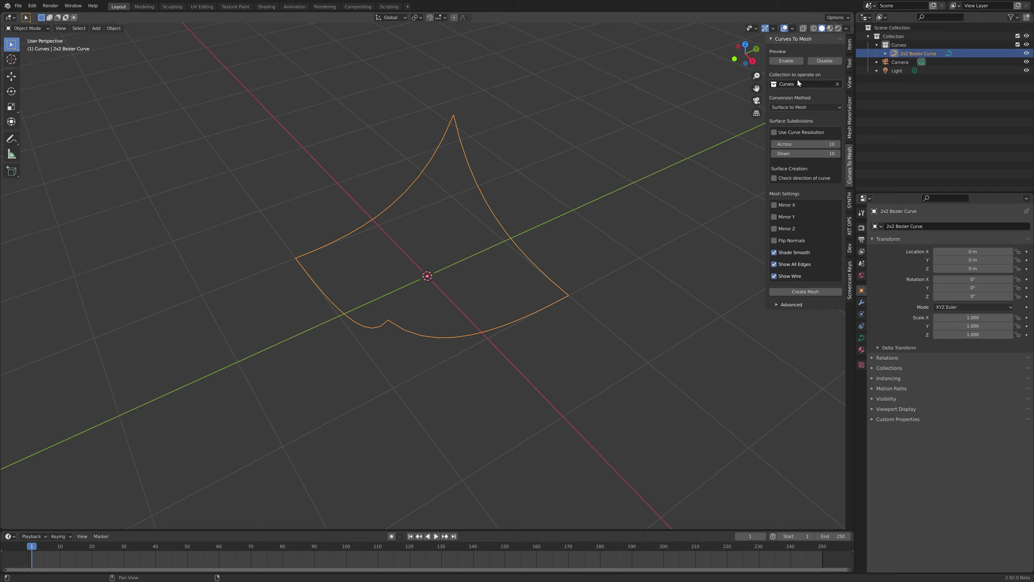
Enable the mesh preview for the Curves collection and examine the generated surface from several sides
left_click(785, 61)
middle_click_drag(539, 241, 485, 245)
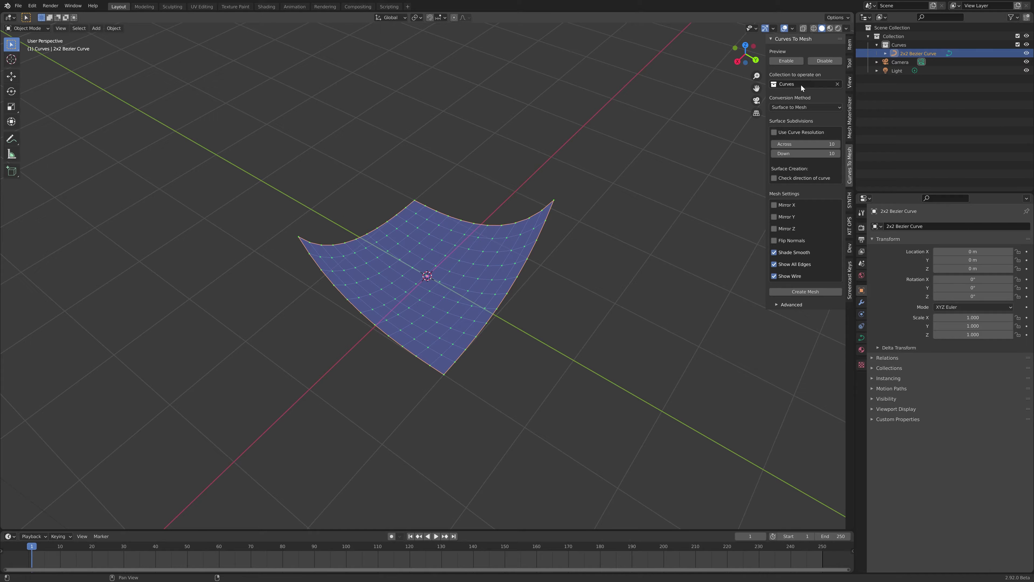
middle_click_drag(706, 203, 474, 242)
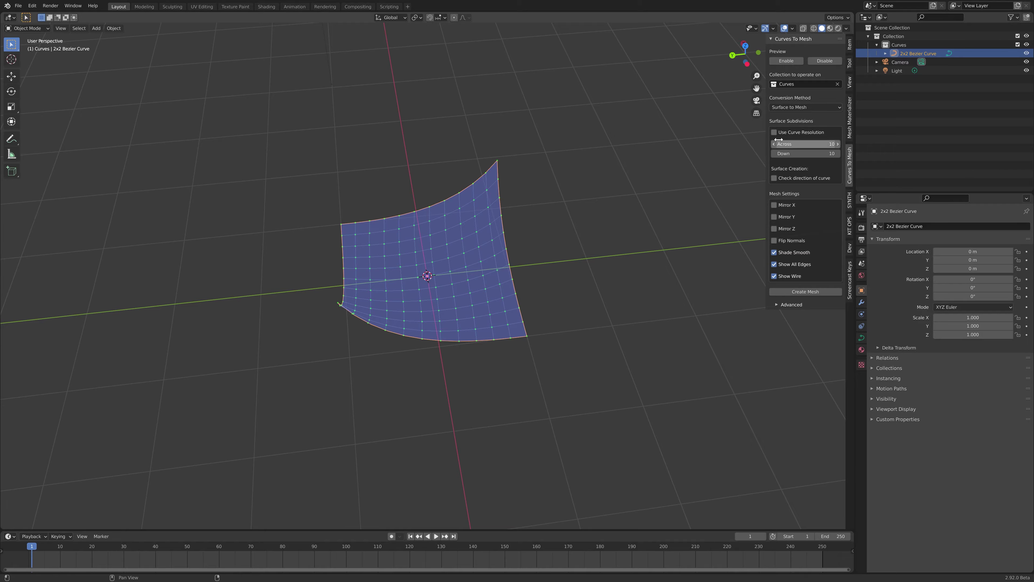
middle_click_drag(642, 241, 603, 214)
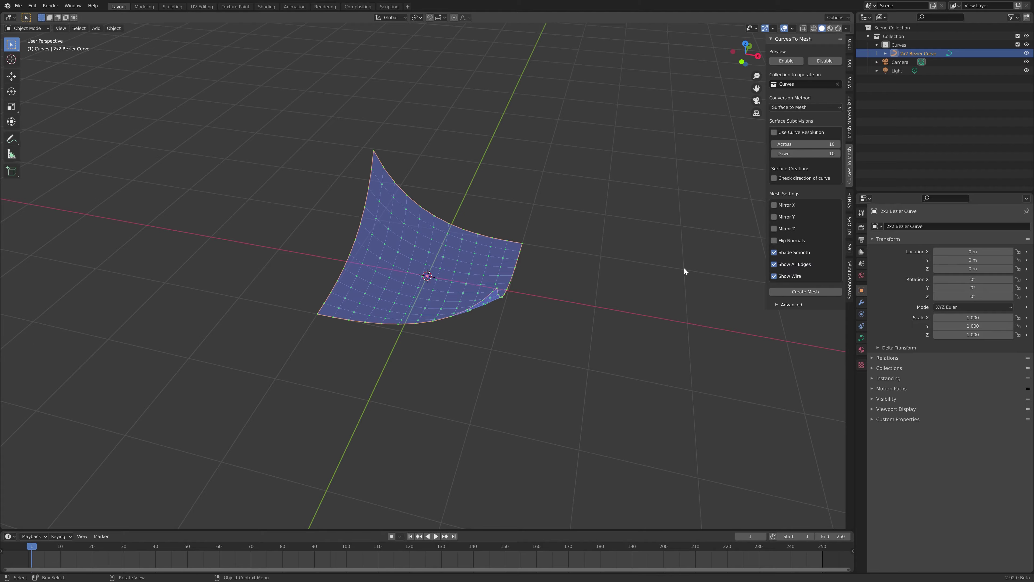
middle_click_drag(564, 320, 515, 312)
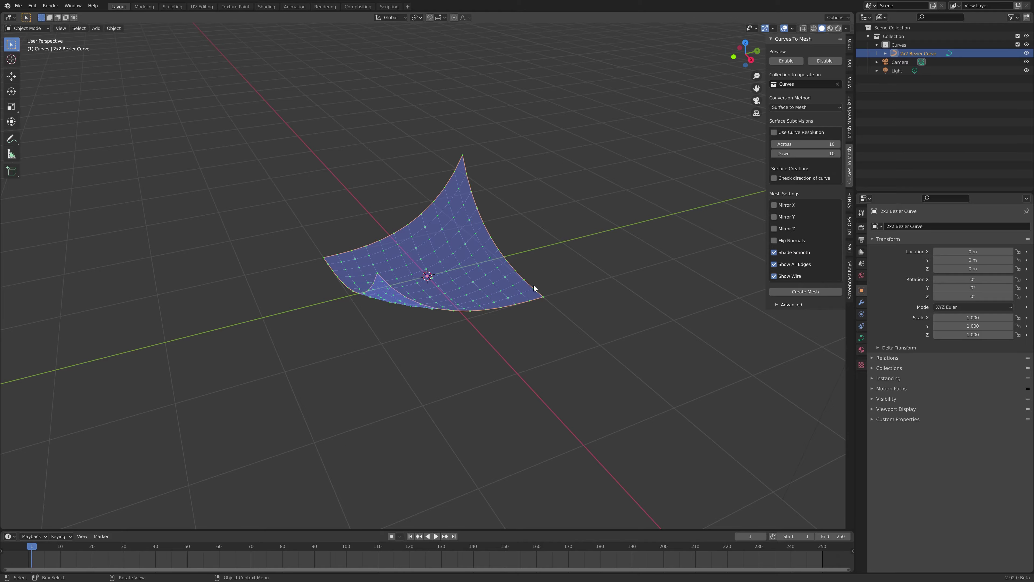
middle_click_drag(672, 196, 547, 254)
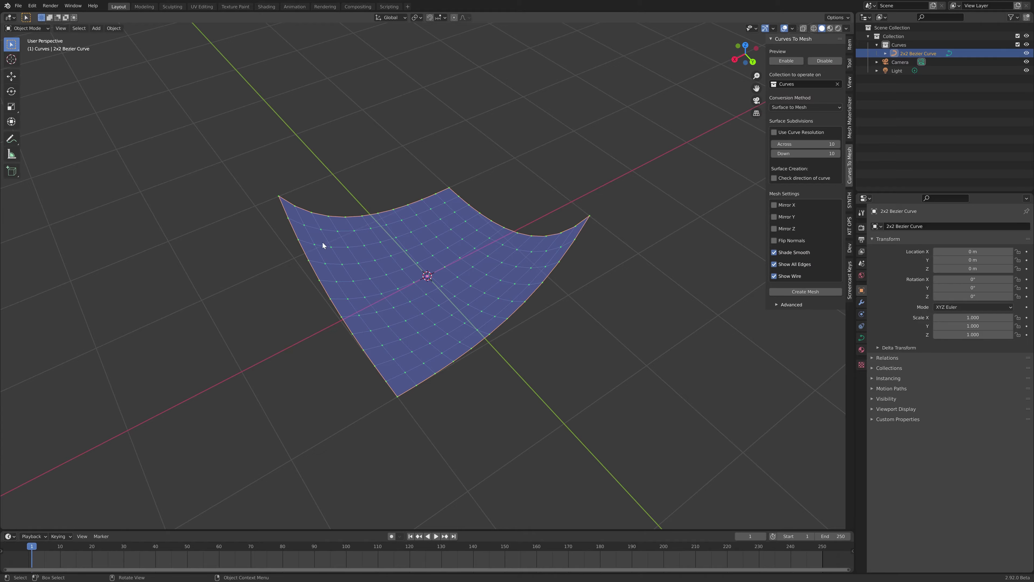
middle_click_drag(529, 325, 466, 334)
middle_click_drag(390, 237, 482, 265)
middle_click_drag(545, 262, 545, 284)
Delete the 2x2 Bezier Curve from the Curves collection
key("Delete")
key("shift+a")
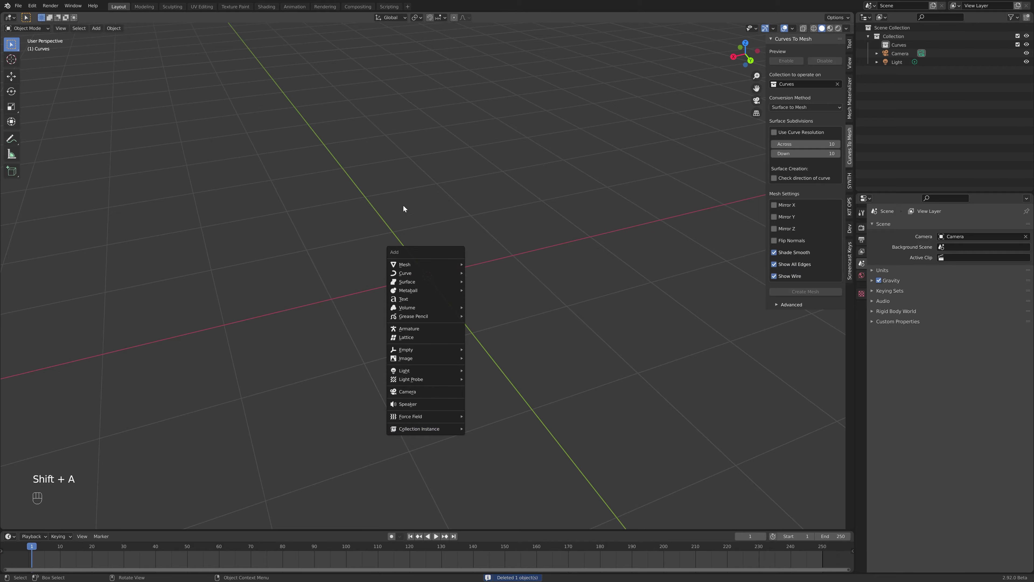
Search the add-on preferences for "curve" and enable the Add Curve: Extra Objects add-on
left_click(33, 8)
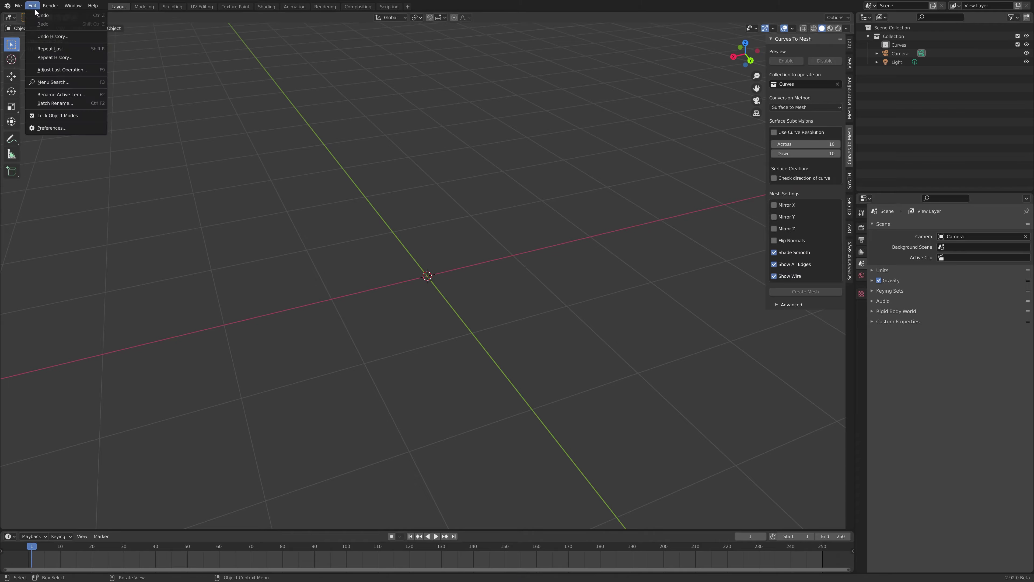
left_click(49, 128)
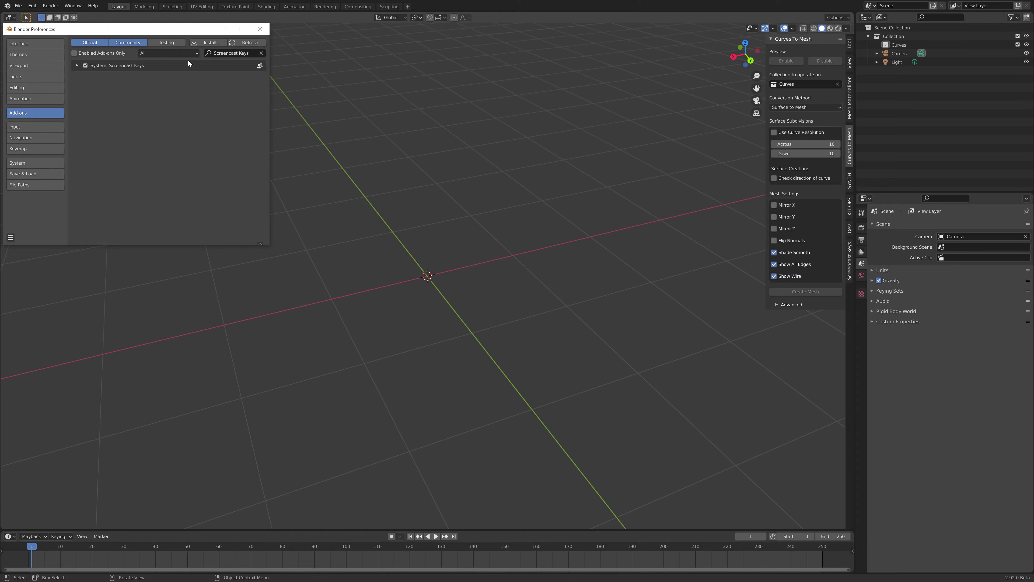
left_click(261, 53)
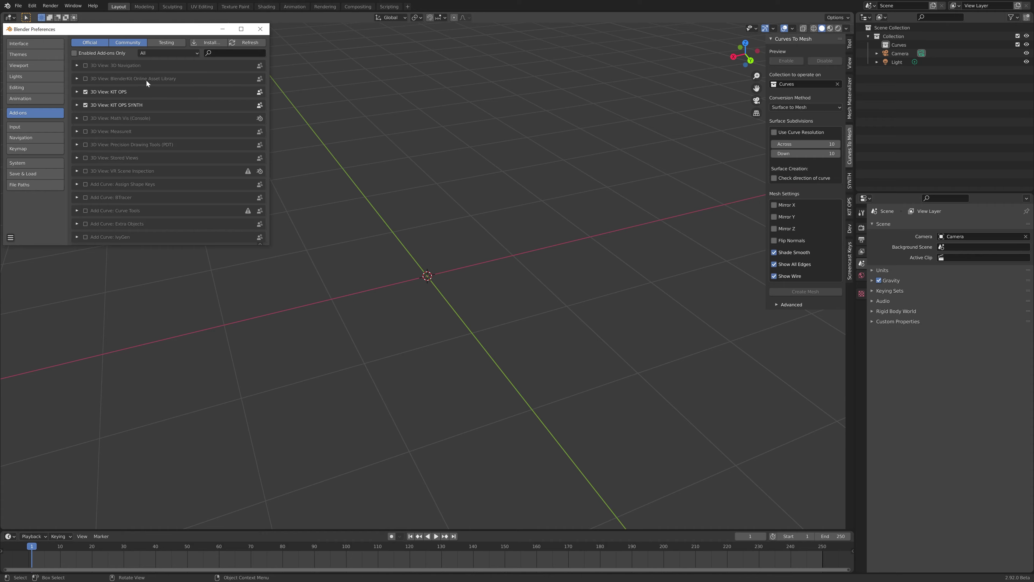
left_click(216, 54)
type("curve")
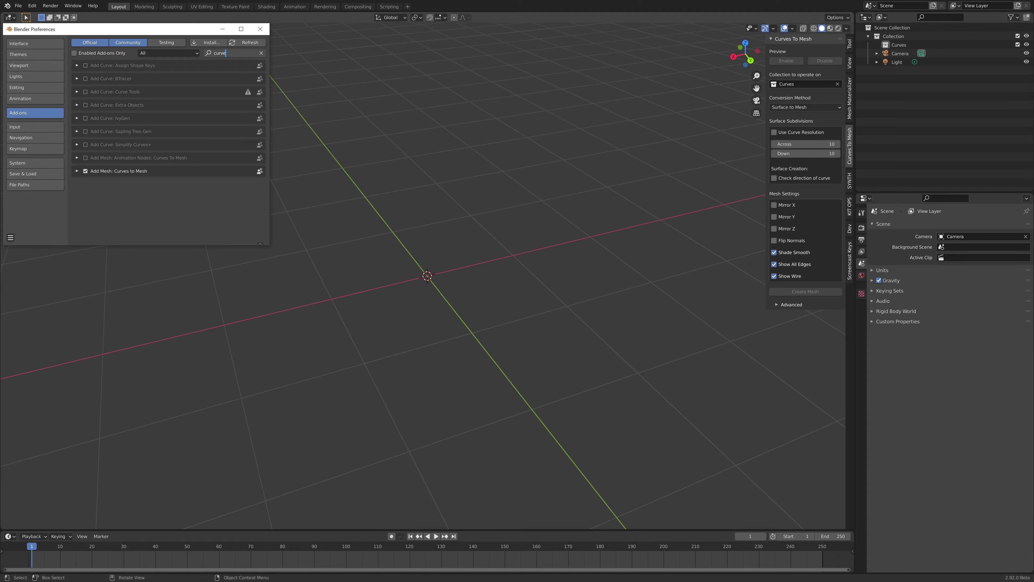
key("Return")
left_click(85, 105)
left_click(77, 105)
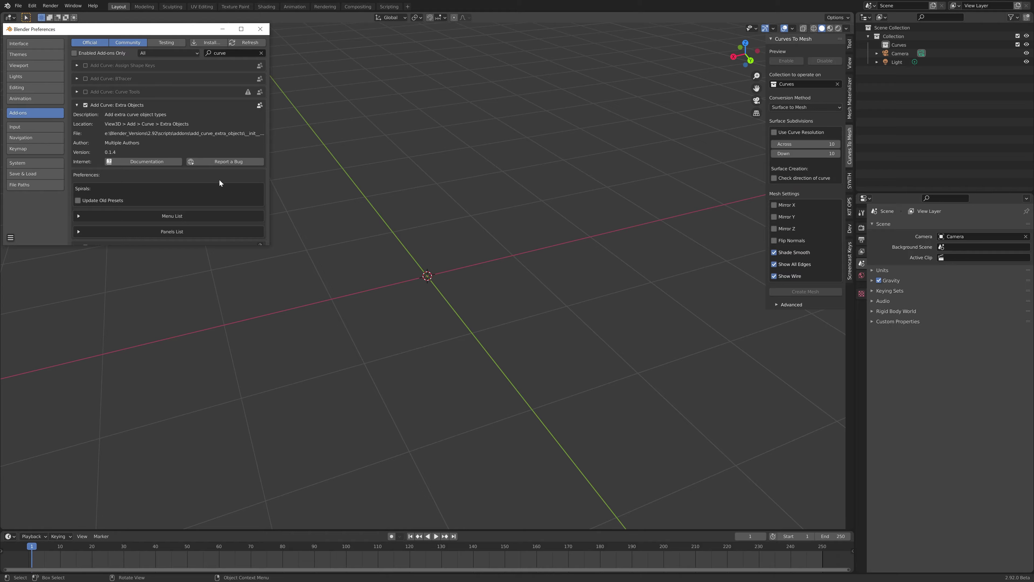
left_click(256, 32)
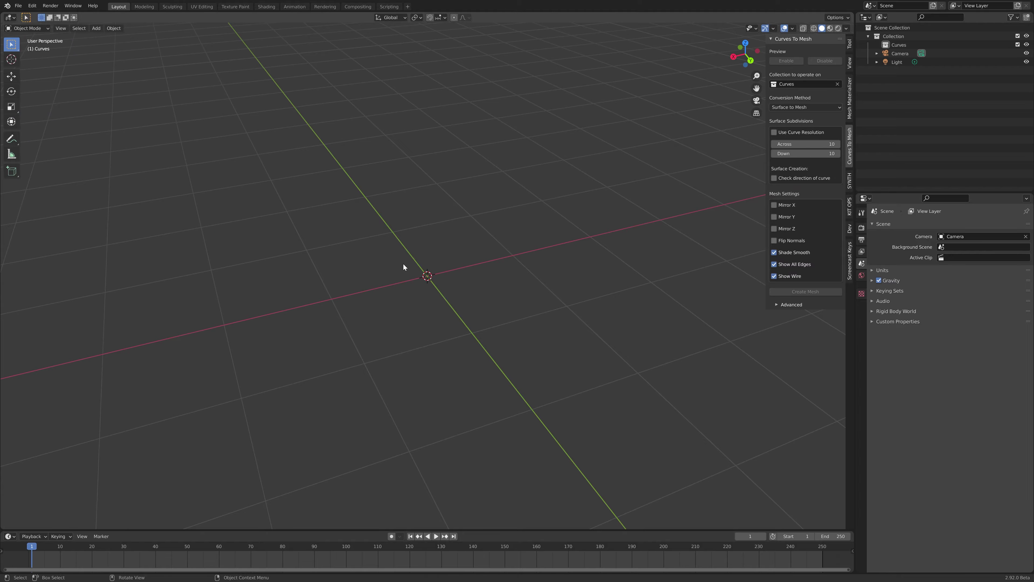
Add a Polygon curve to the Curves collection
key("shift+a")
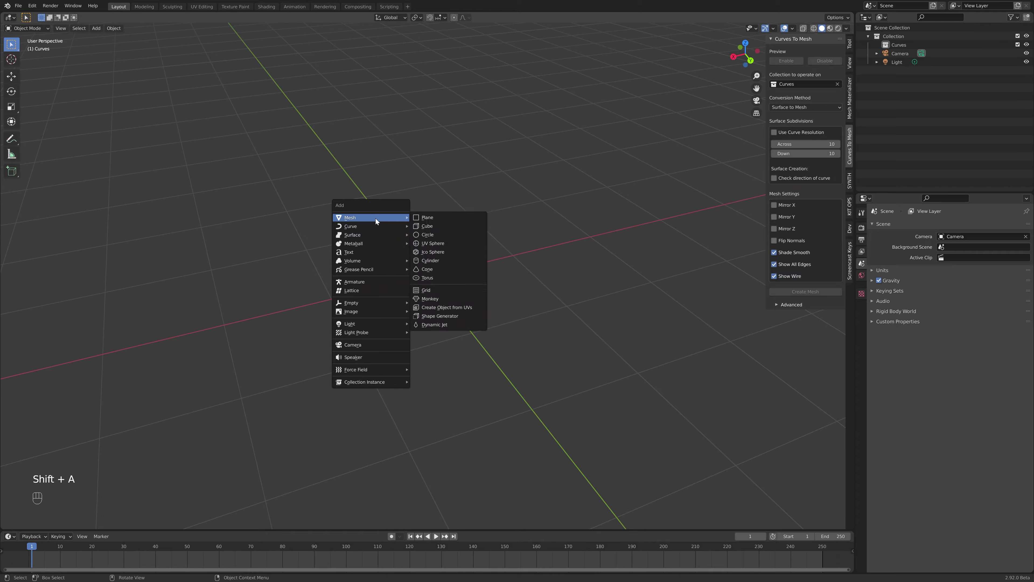
mouse_move(371, 382)
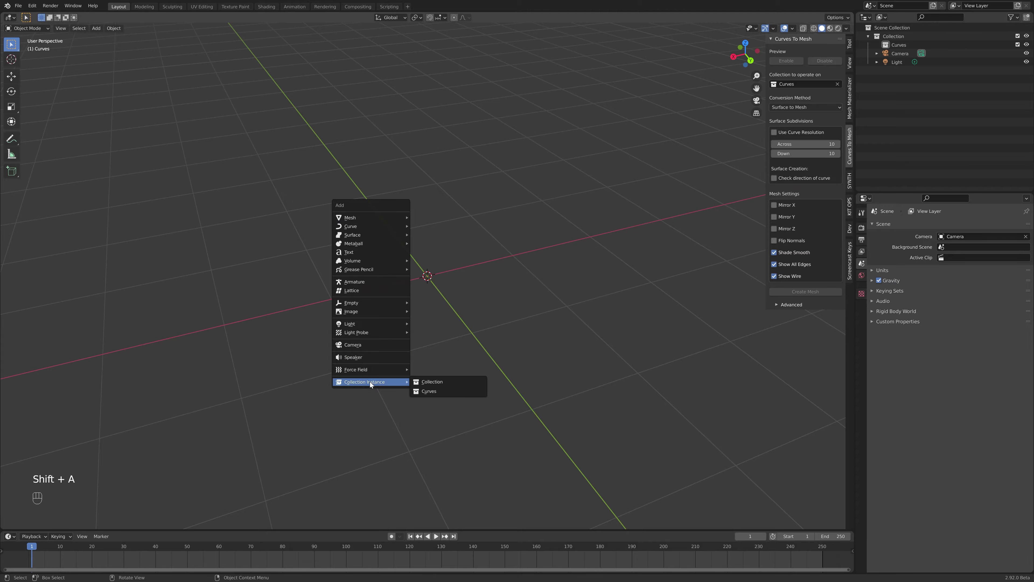
mouse_move(385, 227)
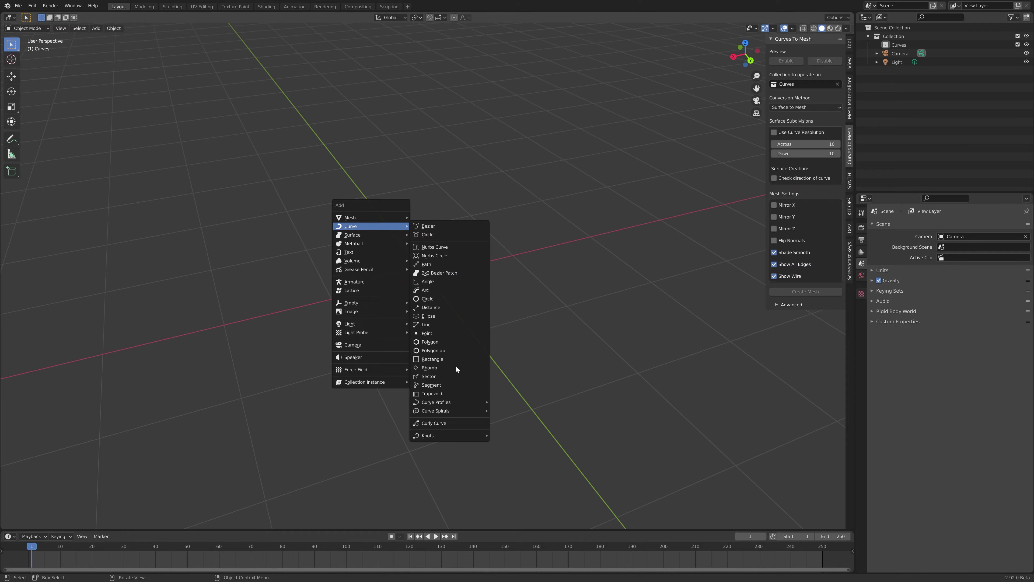
mouse_move(452, 412)
left_click(459, 341)
middle_click_drag(481, 318, 525, 285)
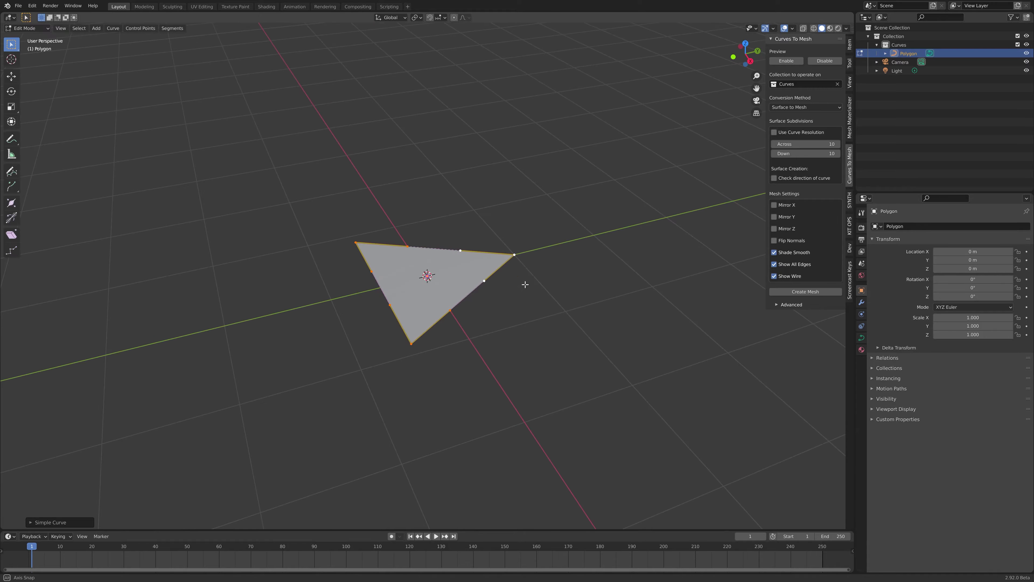
Set the polygon curve's number of sides to 8
left_click(33, 523)
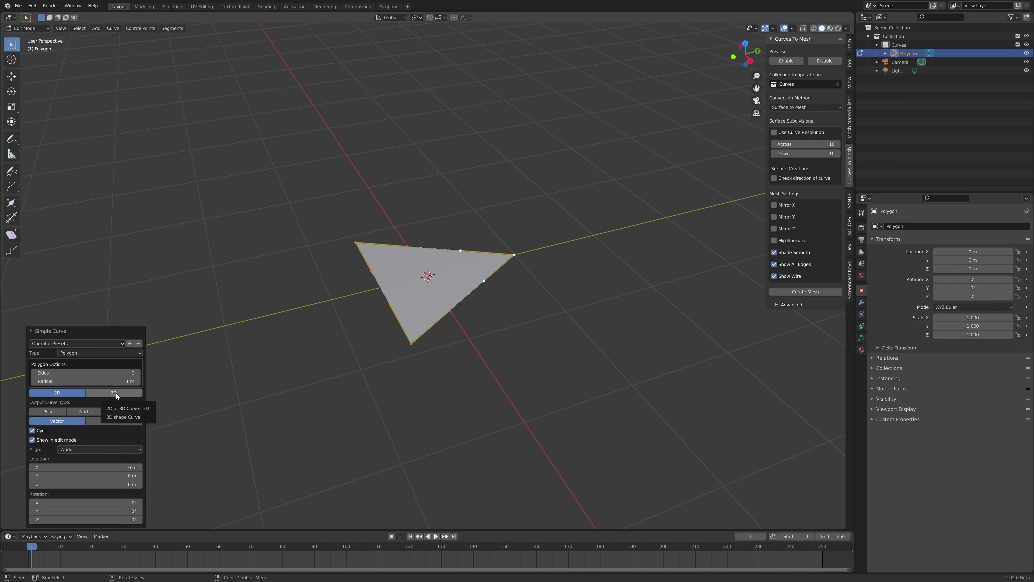
left_click_drag(78, 372, 129, 373)
mouse_move(379, 340)
middle_mouse_down()
mouse_move(372, 312)
mouse_move(374, 333)
mouse_move(391, 338)
middle_mouse_up()
scroll(373, 332, "up", 3)
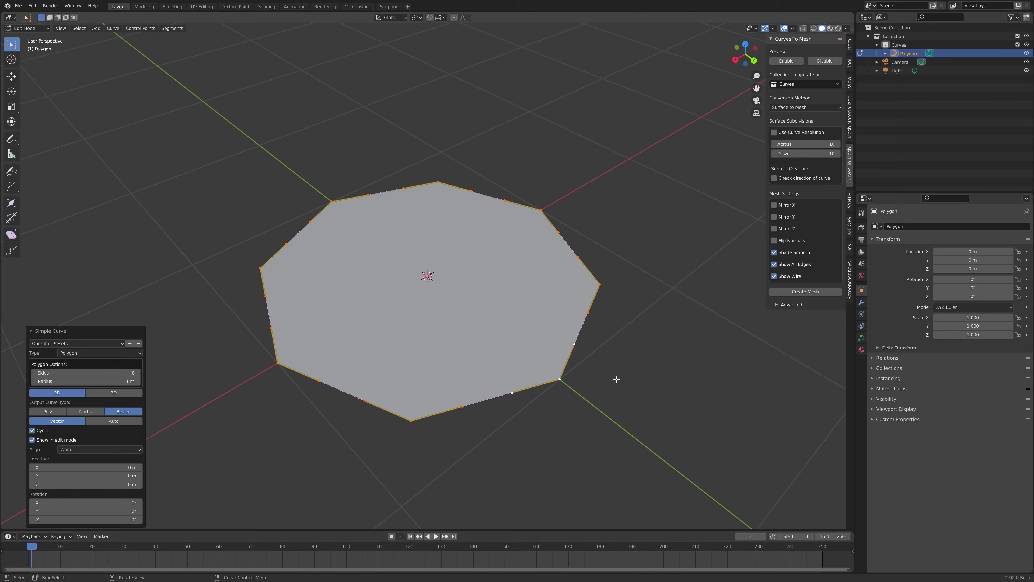
scroll(632, 273, "down", 2)
middle_click_drag(633, 273, 593, 284)
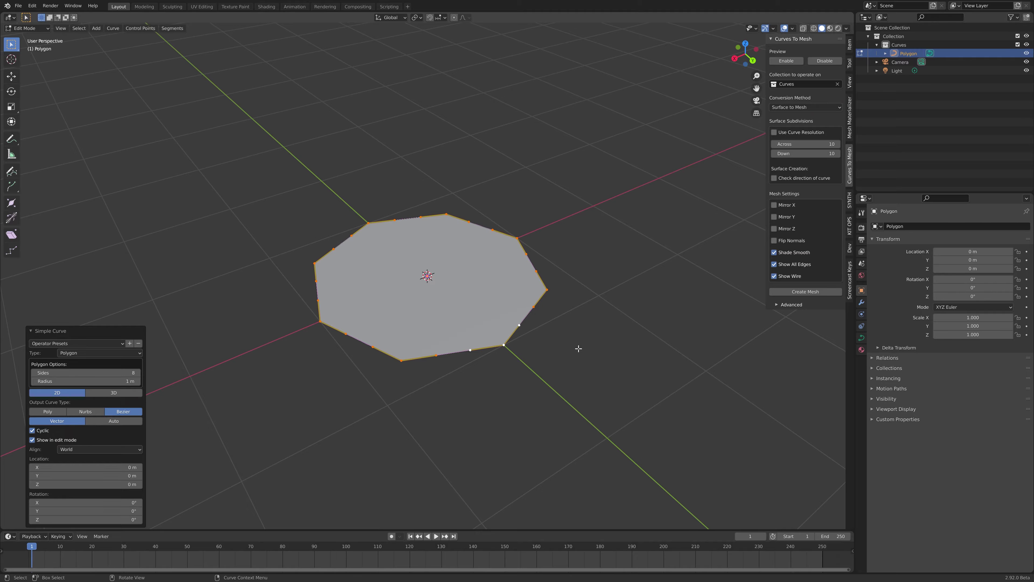
Change the polygon curve's shape from 2D to 3D in its object data properties
left_click(862, 338)
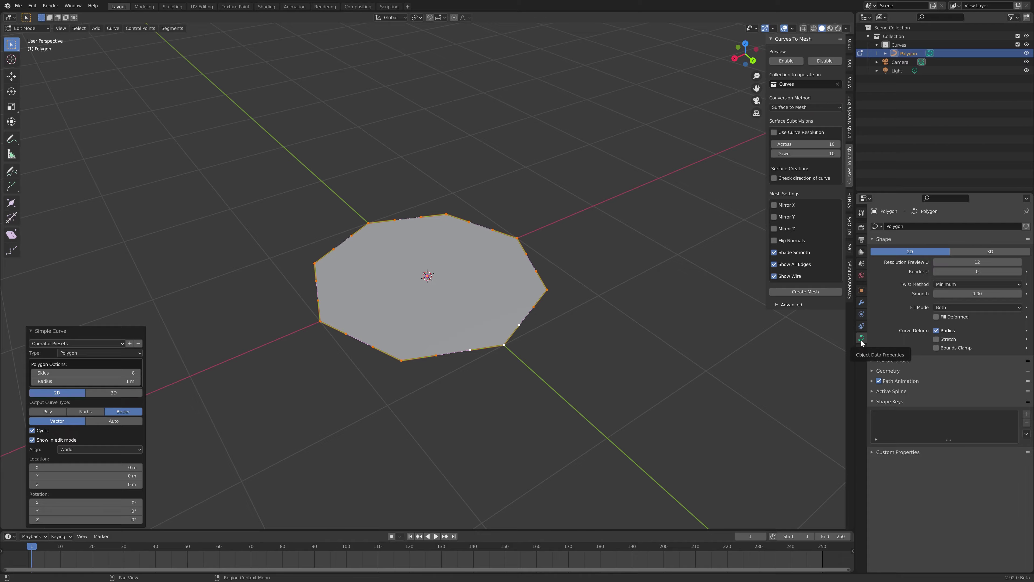
left_click(996, 252)
middle_click_drag(572, 282, 566, 319)
scroll(485, 308, "up", 3)
middle_click_drag(485, 308, 546, 287)
scroll(483, 286, "down", 2)
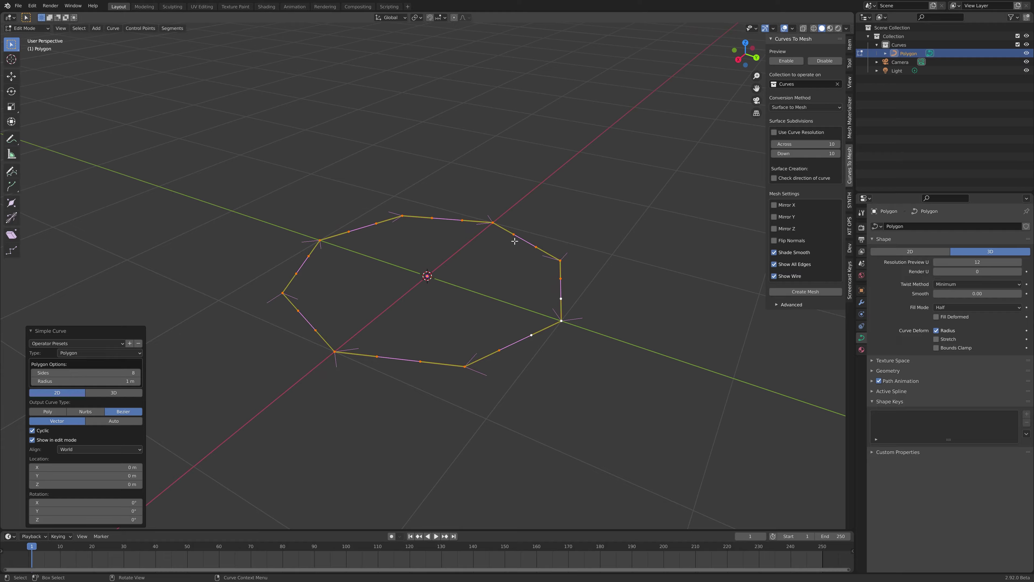
key("Tab")
key("Tab")
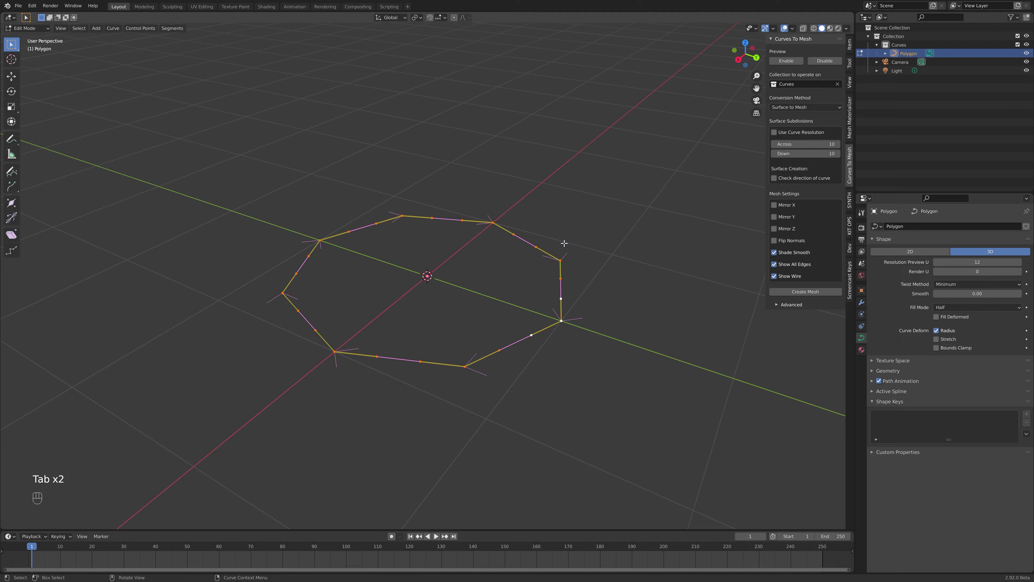
right_click(402, 218)
key("Tab")
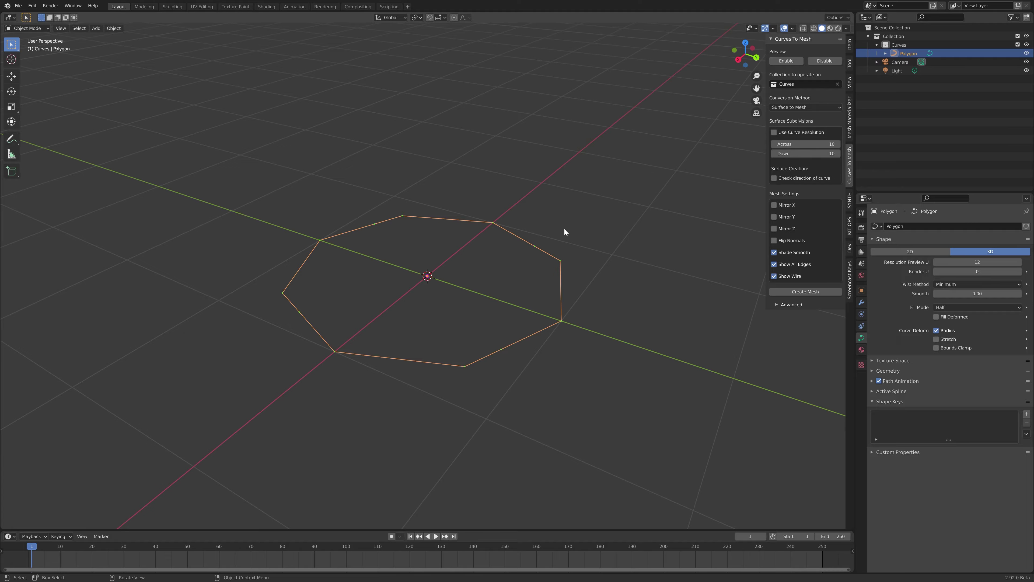
middle_click_drag(652, 187, 531, 262)
Select all control points of the polygon, set the spline type to Bezier and return to Object Mode
key("Tab")
right_click(432, 205)
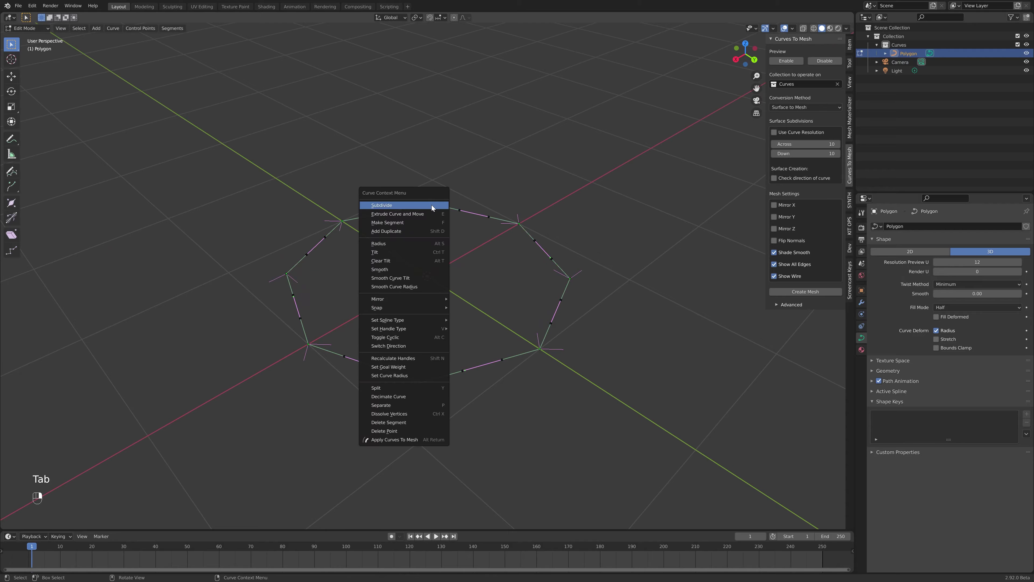
mouse_move(401, 320)
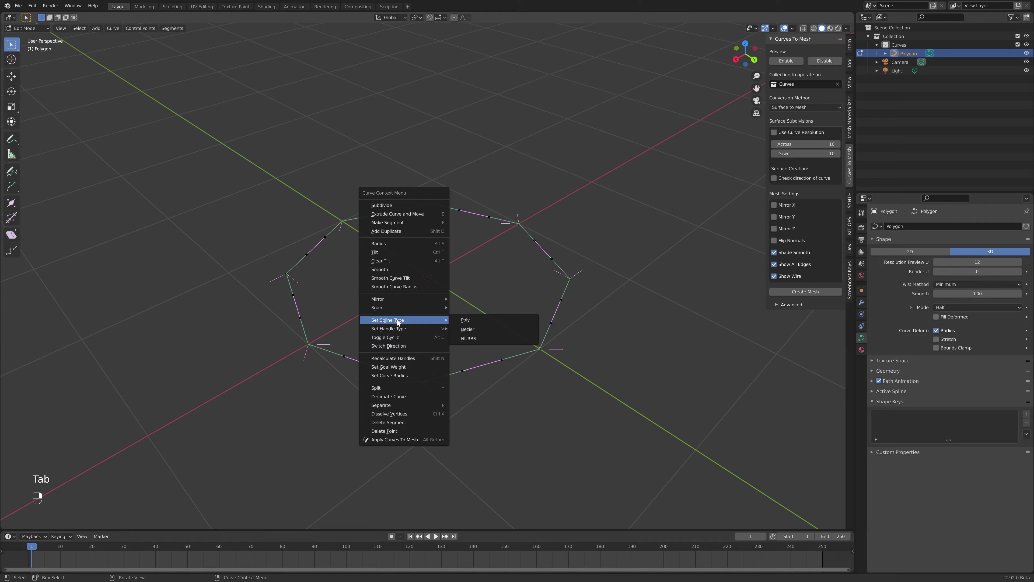
left_click(481, 329)
key("a")
right_click(409, 186)
mouse_move(404, 186)
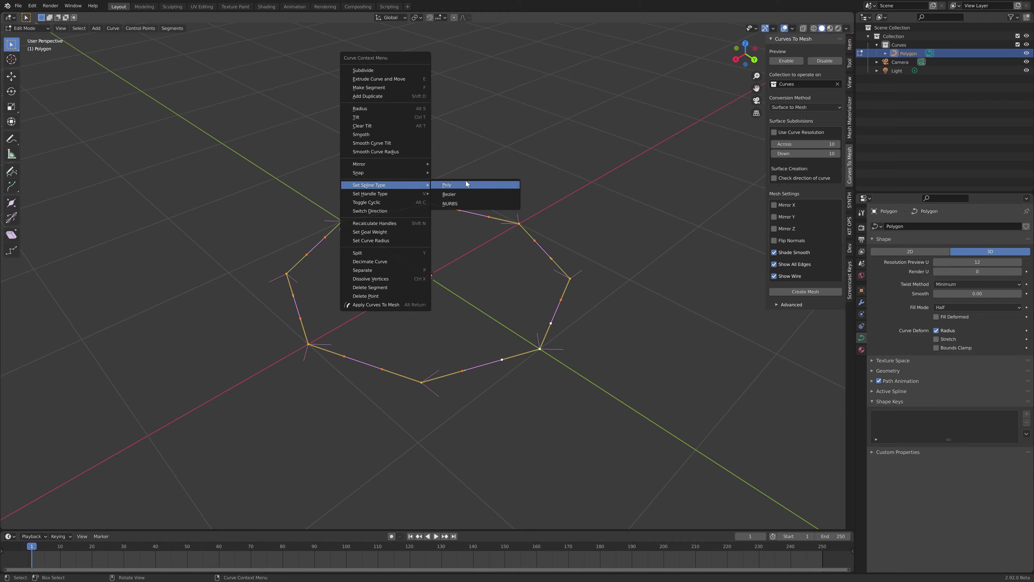
left_click(468, 194)
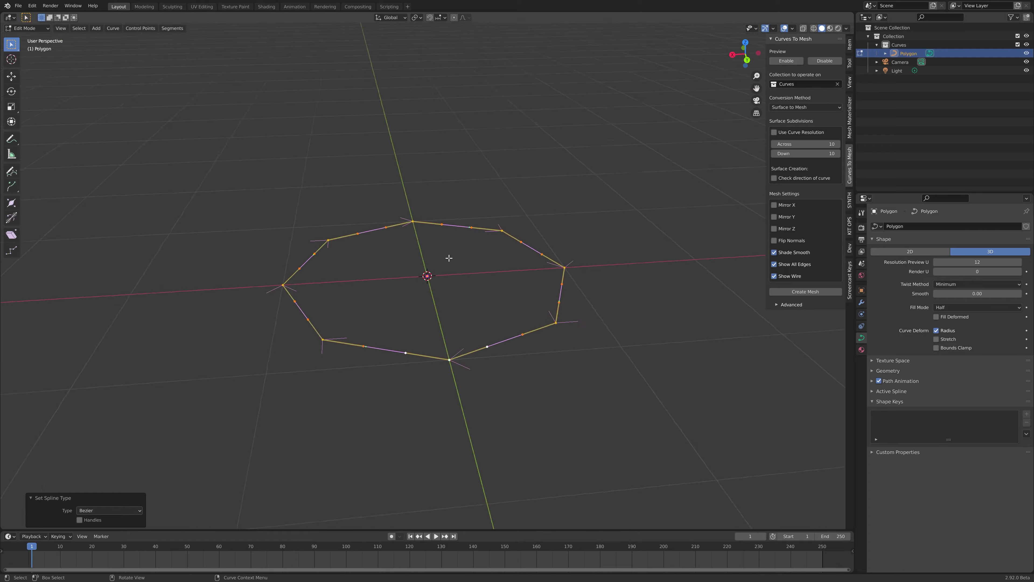
key("Tab")
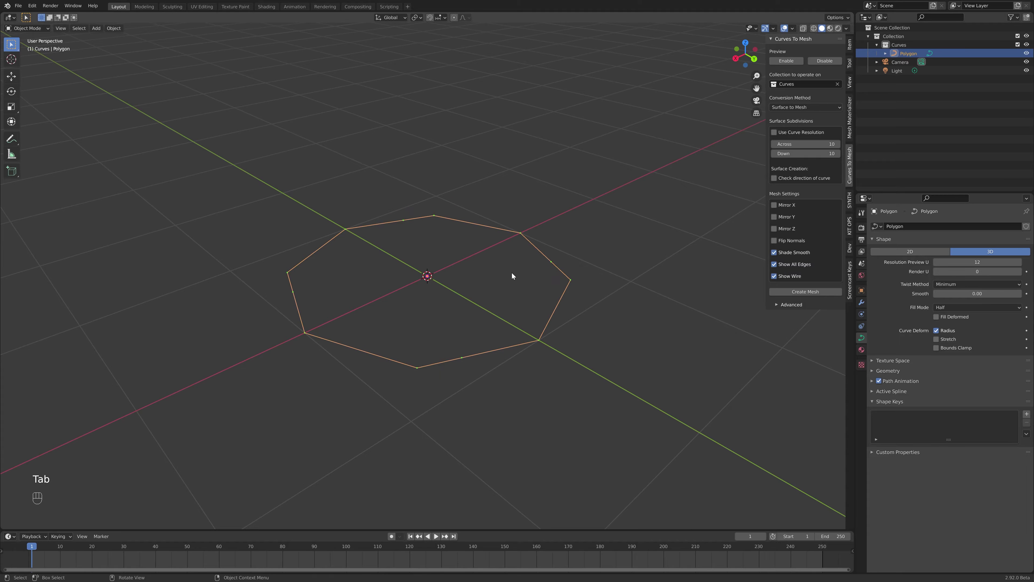
Switch the Curves To Mesh conversion method to Profiles to Mesh
middle_click_drag(577, 257, 418, 265)
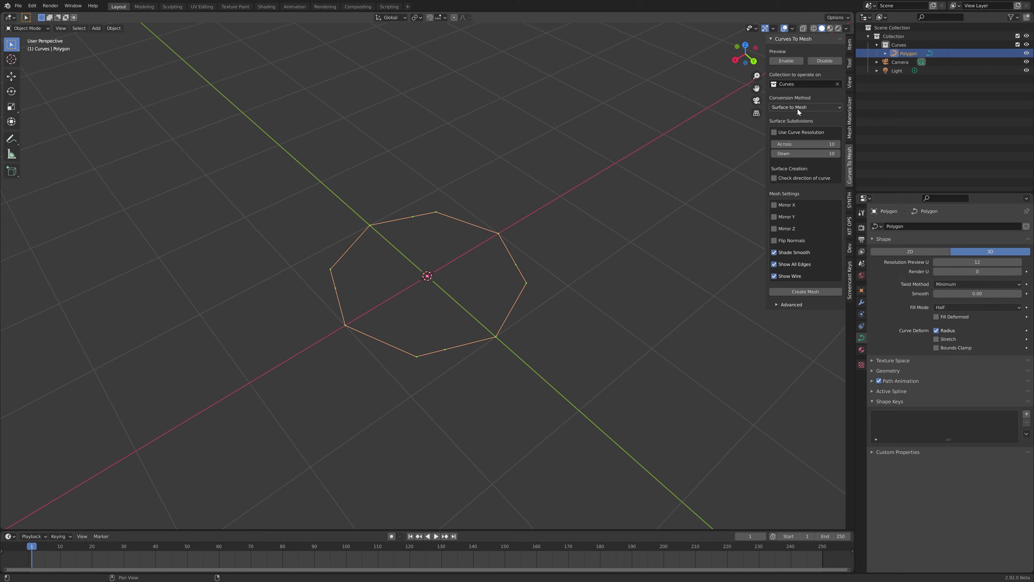
left_click(804, 108)
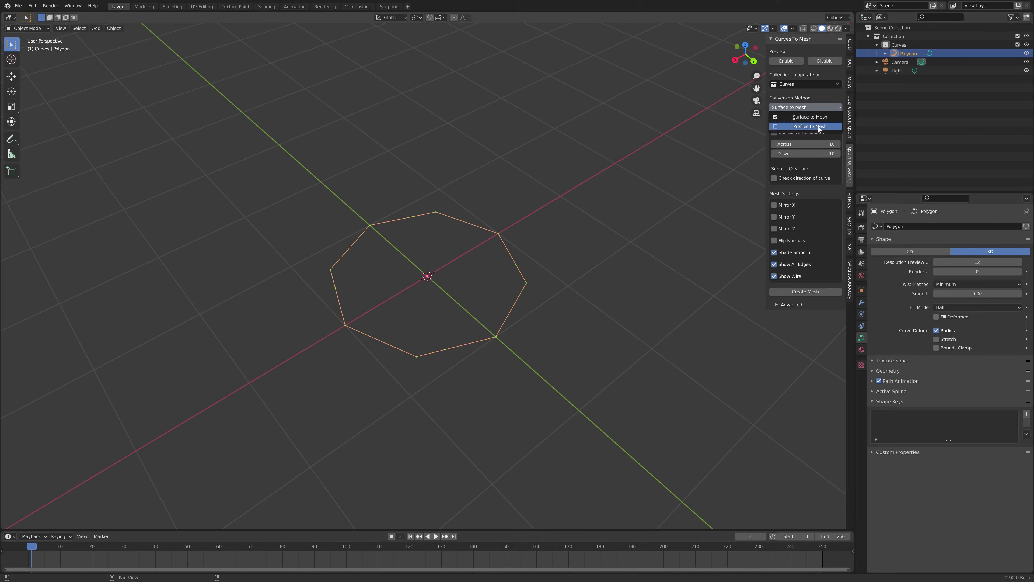
left_click(776, 125)
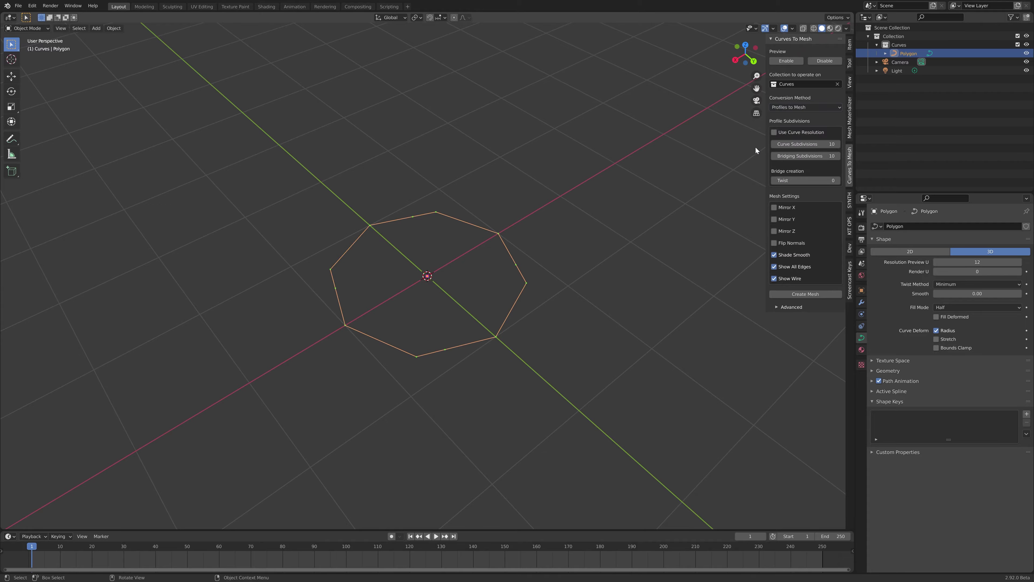
middle_click_drag(649, 278, 591, 257)
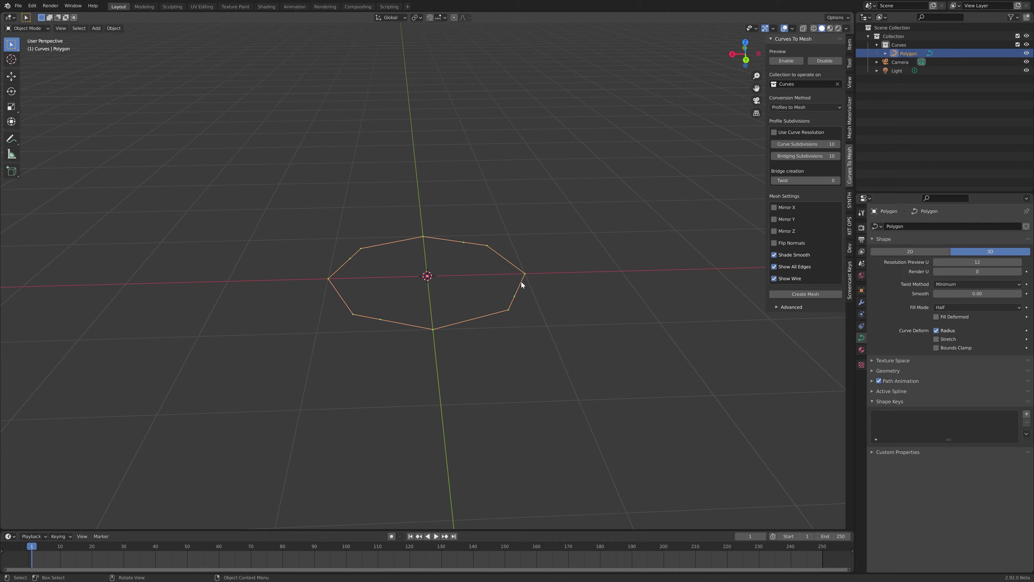
key("Tab")
key("Tab")
middle_click_drag(522, 286, 552, 306)
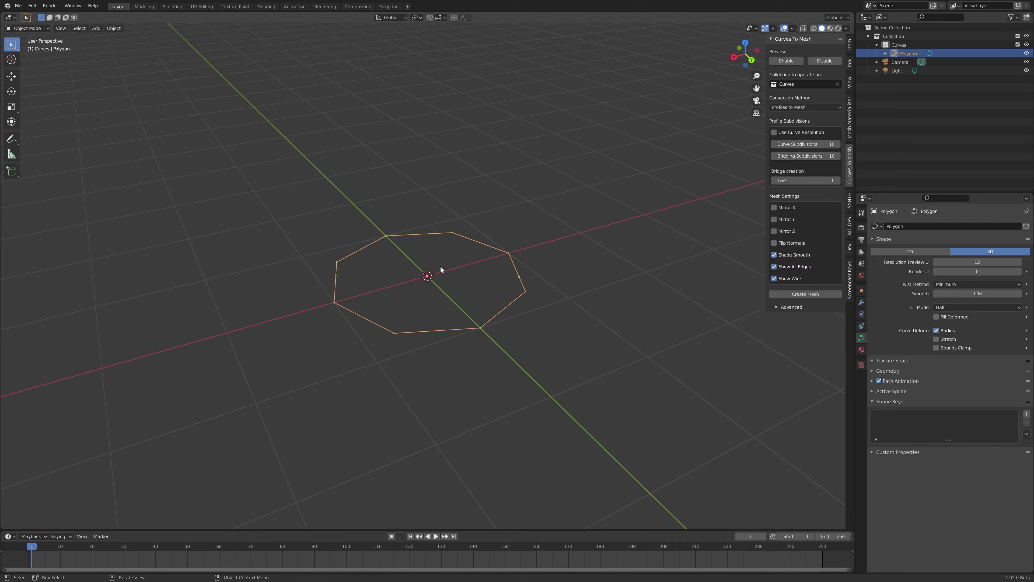
Duplicate the polygon about 1.83 m upward along the Z axis and inspect the previewed mesh between both profiles
key("shift+d")
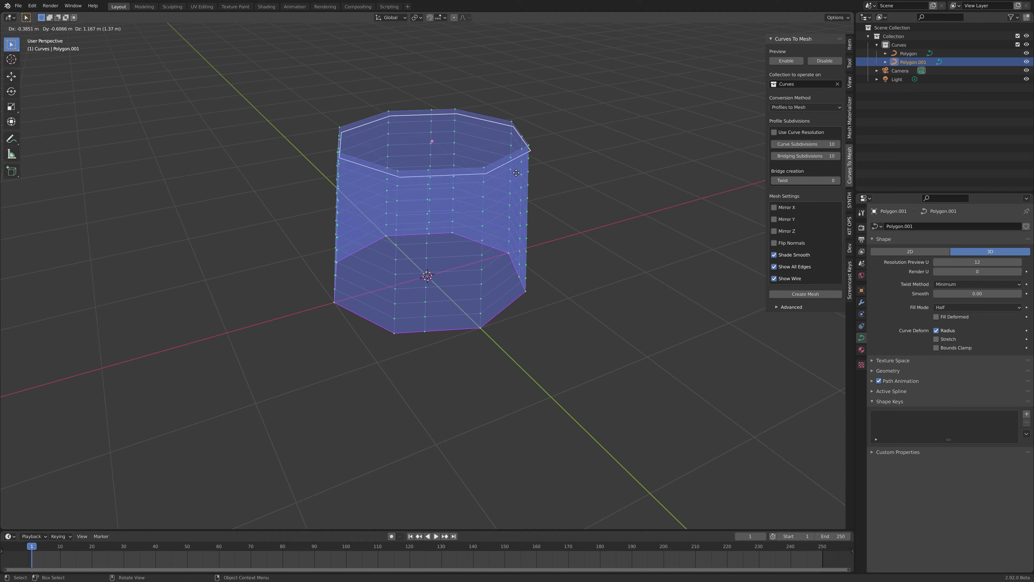
key("z")
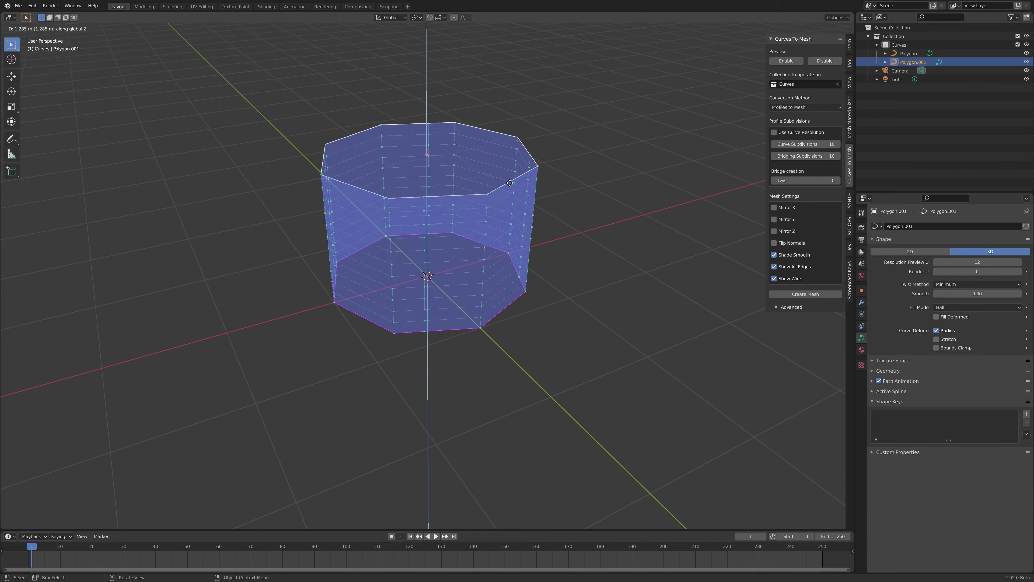
left_click(514, 122)
mouse_move(529, 220)
middle_mouse_down()
mouse_move(549, 194)
mouse_move(545, 213)
middle_mouse_up()
scroll(549, 179, "down", 1)
scroll(548, 168, "up", 3)
scroll(545, 245, "down", 3)
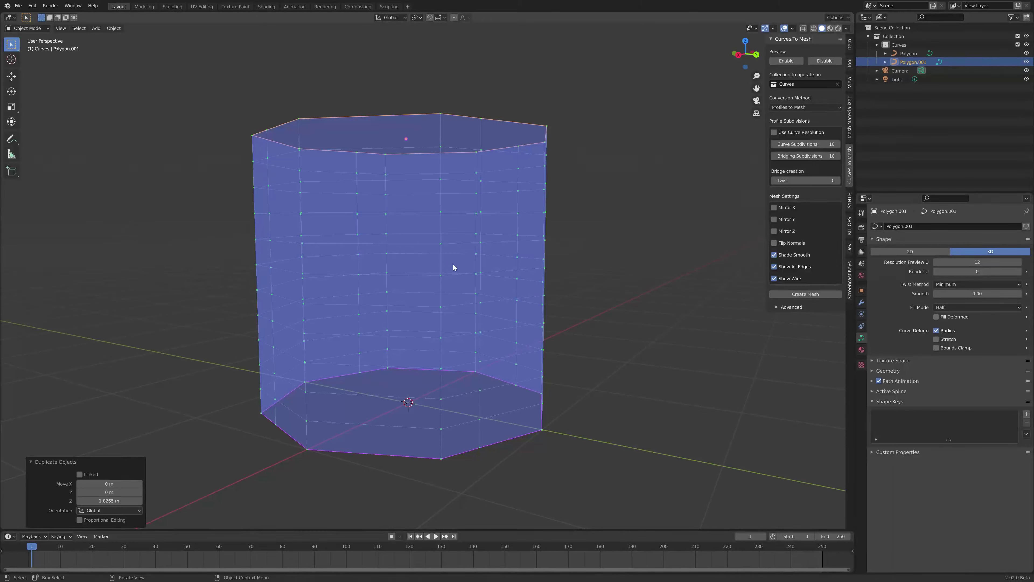
middle_click_drag(451, 264, 468, 289)
scroll(468, 289, "down", 3)
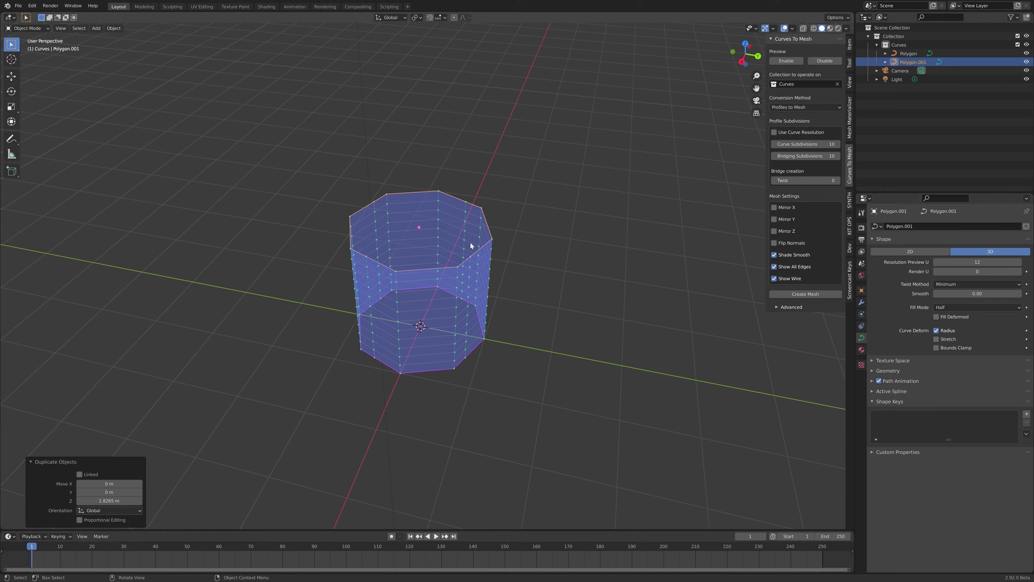
Rotate the upper polygon profile about -129° around the global Z axis and inspect the bridged mesh preview
key("g")
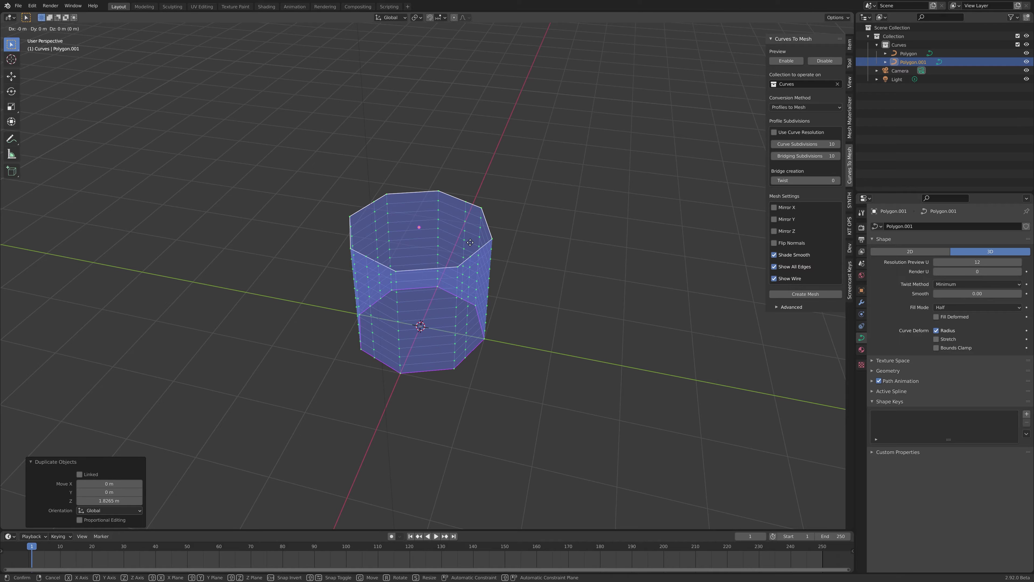
right_click(482, 238)
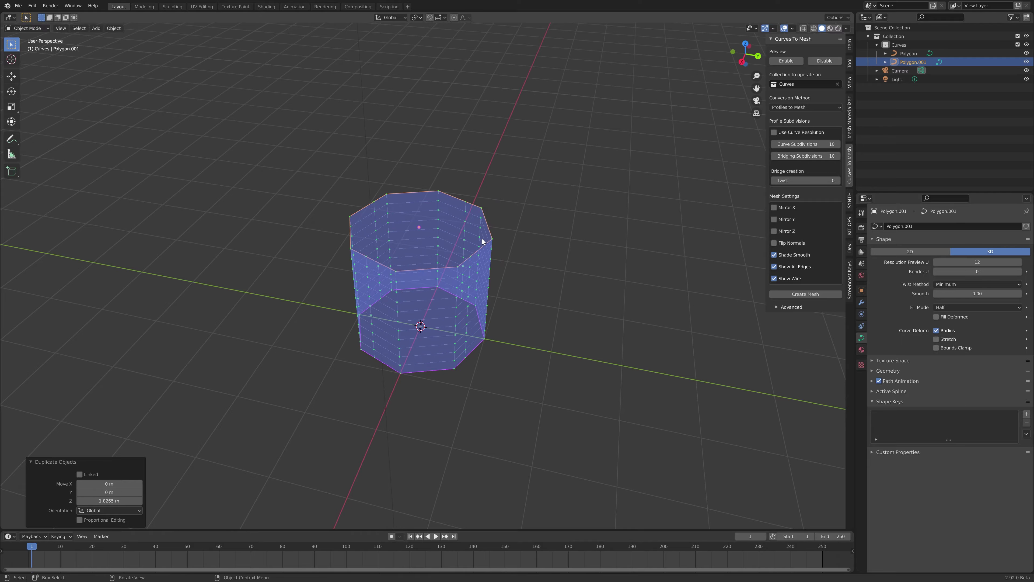
key("g")
key("r")
key("z")
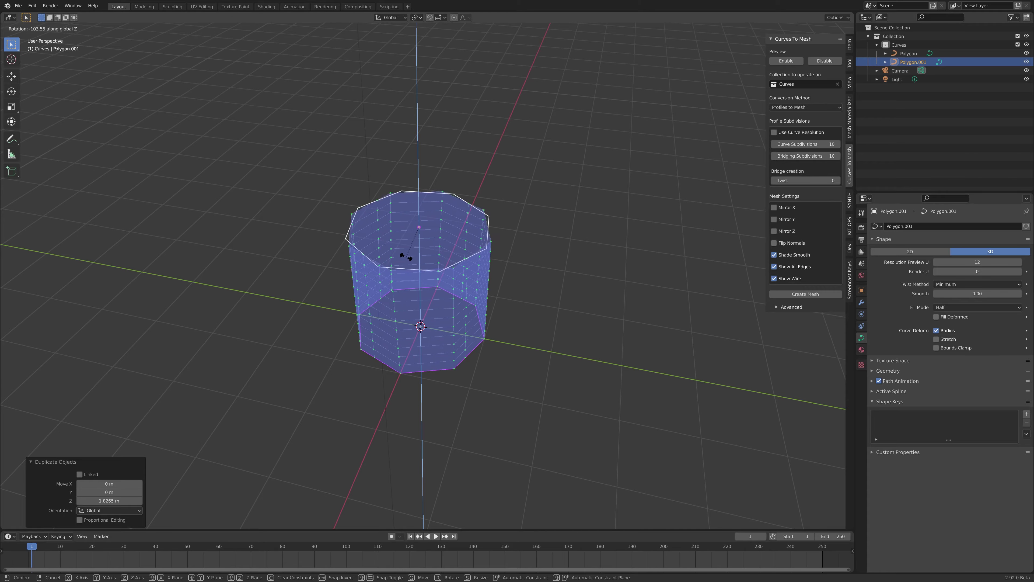
left_click(388, 255)
middle_click_drag(434, 267, 410, 267)
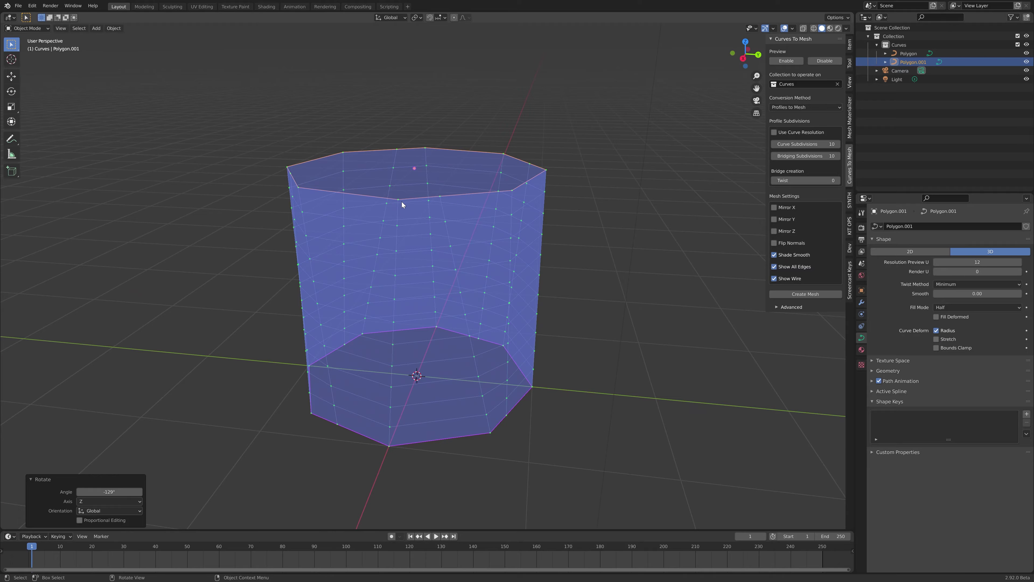
middle_click_drag(402, 201, 403, 235)
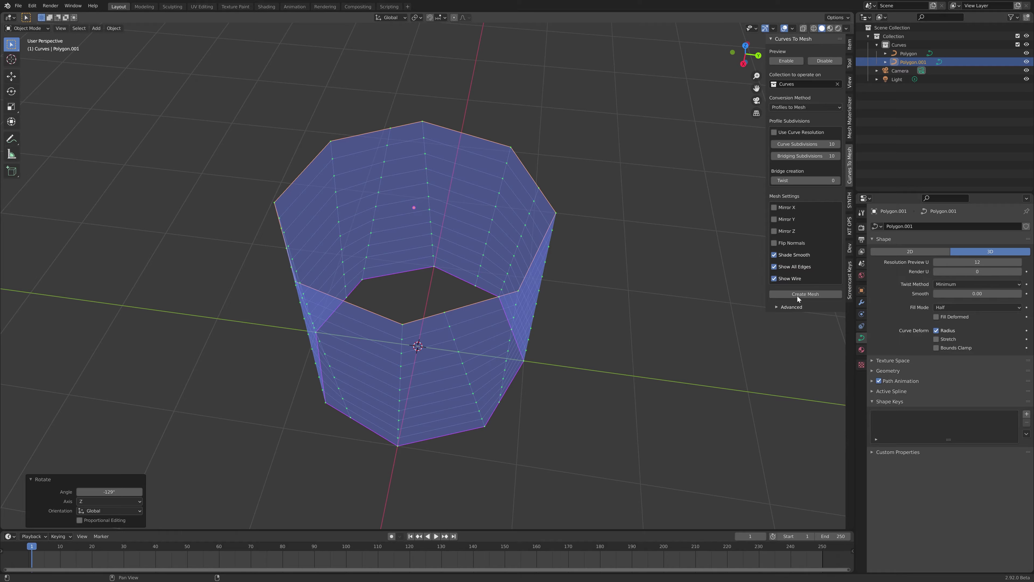
Turn off Snap to control point in the advanced vertex settings and inspect how the preview follows both polygon profiles
left_click(778, 309)
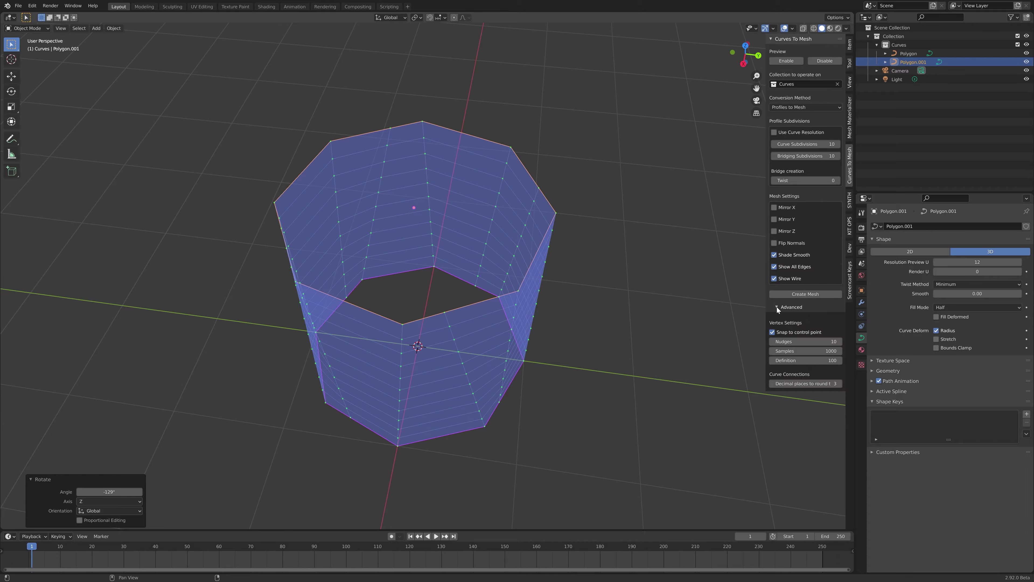
left_click(772, 332)
middle_click_drag(617, 321, 393, 326)
middle_click_drag(572, 279, 648, 203)
scroll(530, 272, "down", 4)
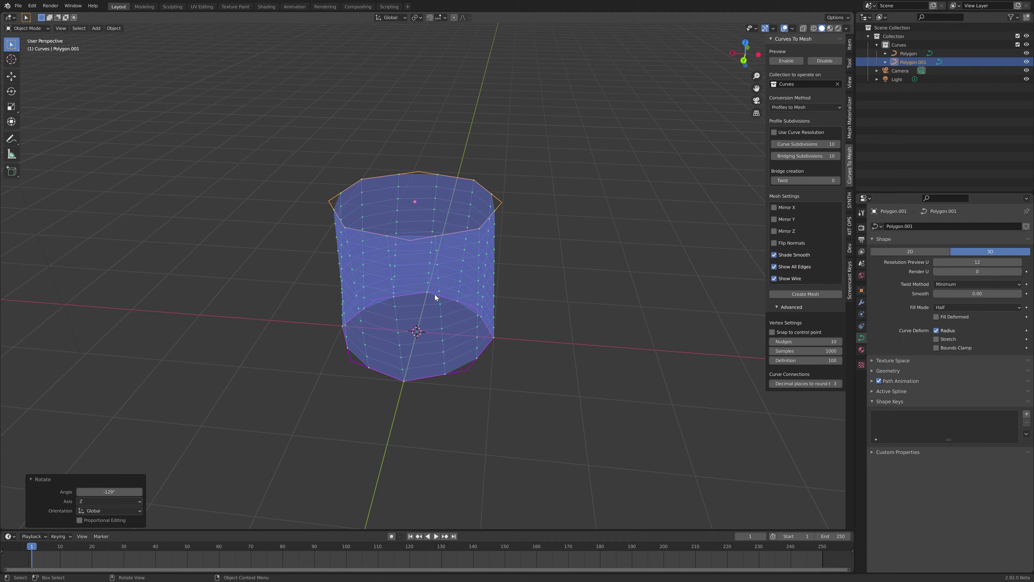
middle_click_drag(607, 252, 645, 256)
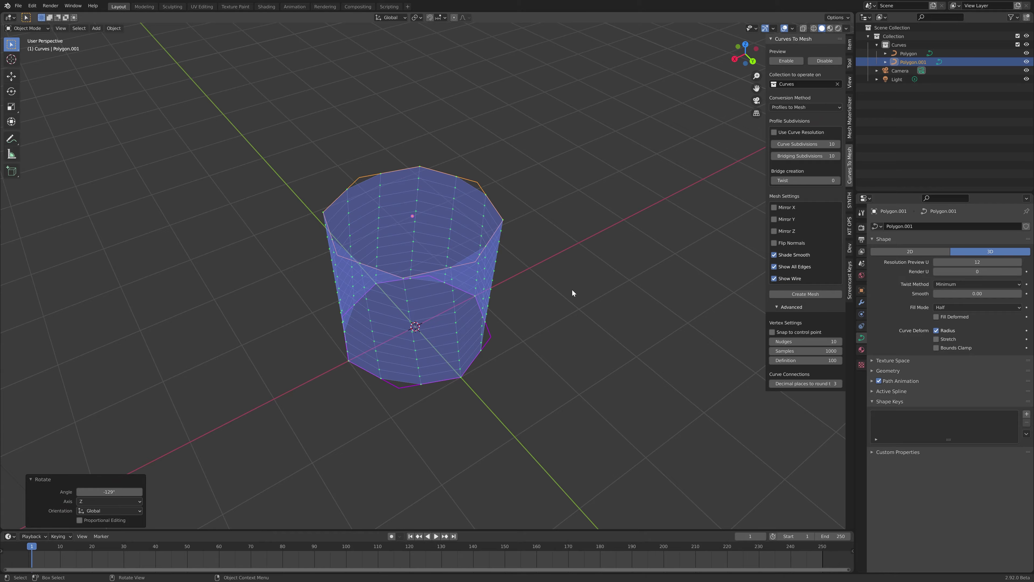
middle_click_drag(572, 289, 450, 286)
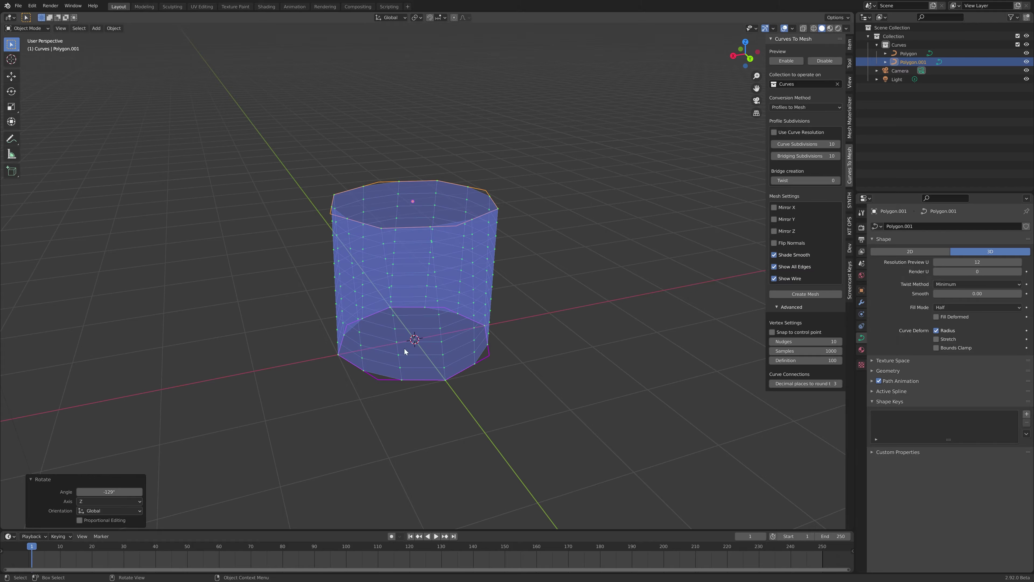
middle_click_drag(421, 374, 455, 376)
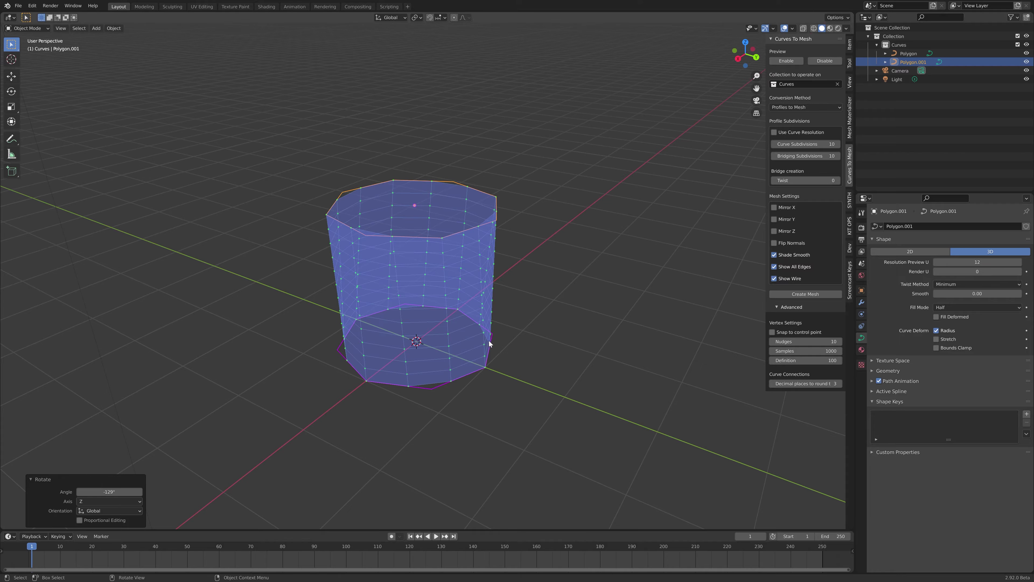
Raise the profile Curve Subdivisions to 22
left_click(838, 144)
left_click(838, 144)
left_click(838, 143)
left_click(838, 144)
left_click(838, 144)
left_click(838, 144)
left_click(838, 144)
left_click(838, 144)
left_click(838, 144)
left_click(838, 144)
left_click(838, 144)
left_click(838, 143)
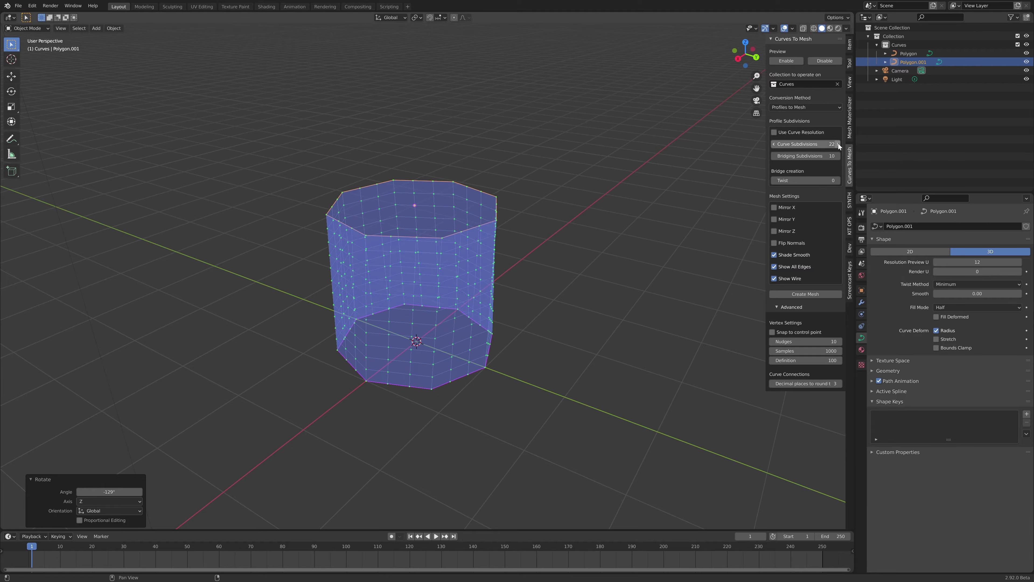
middle_click_drag(582, 229, 754, 192)
Reduce the Bridging Subdivisions between the two profiles to 3
scroll(774, 159, "up", 3, "ctrl")
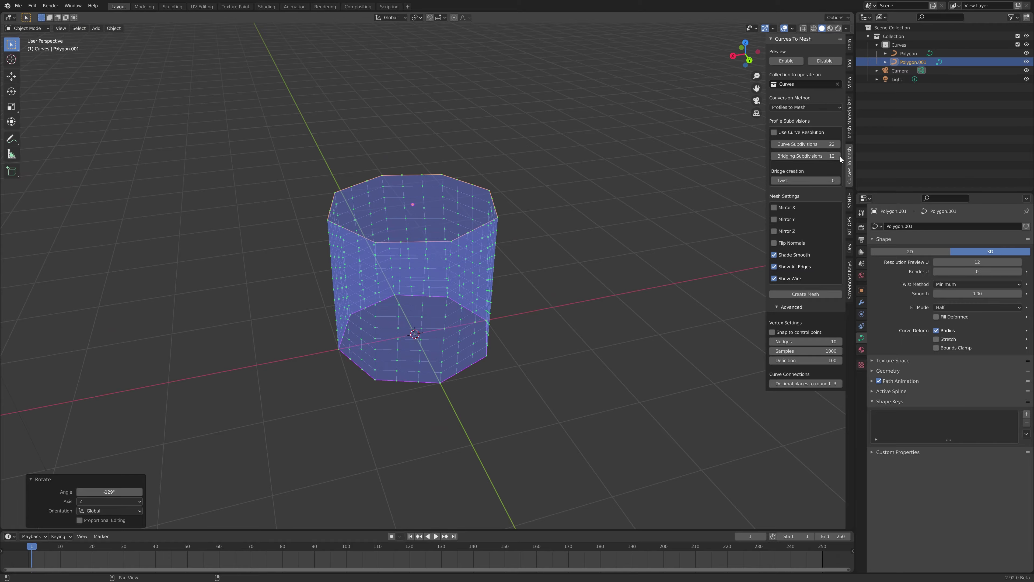
scroll(774, 159, "down", 8, "ctrl")
scroll(775, 159, "down", 2, "ctrl")
middle_click_drag(599, 244, 509, 278)
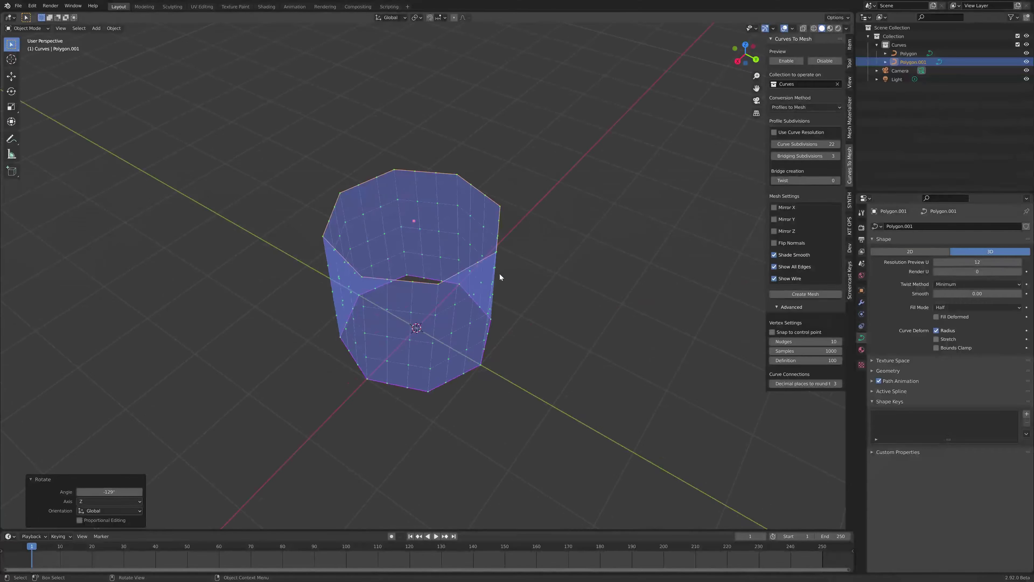
Delete both polygon profiles from the Curves collection
left_click(470, 186)
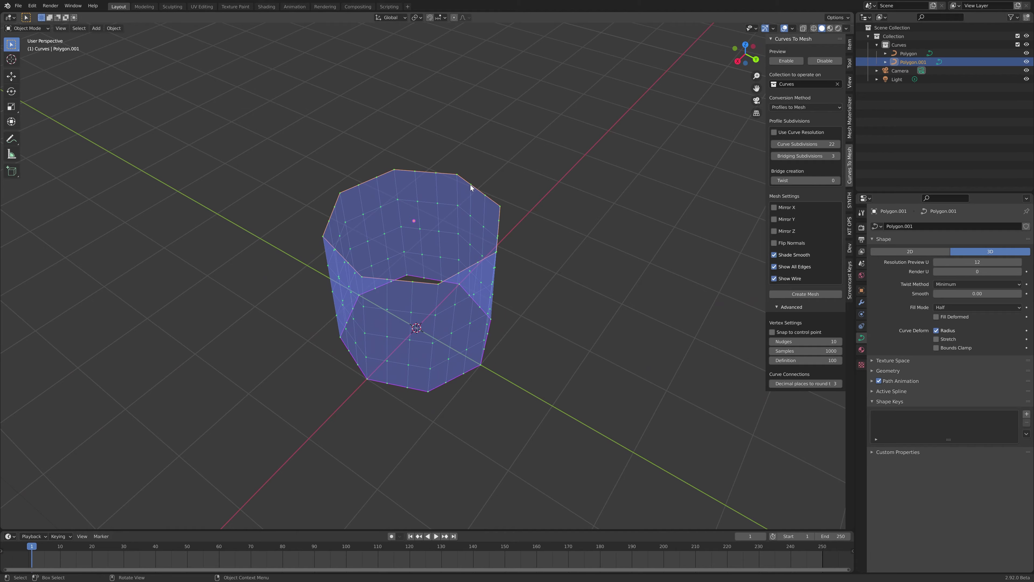
middle_click_drag(524, 214, 401, 211)
left_click(447, 383)
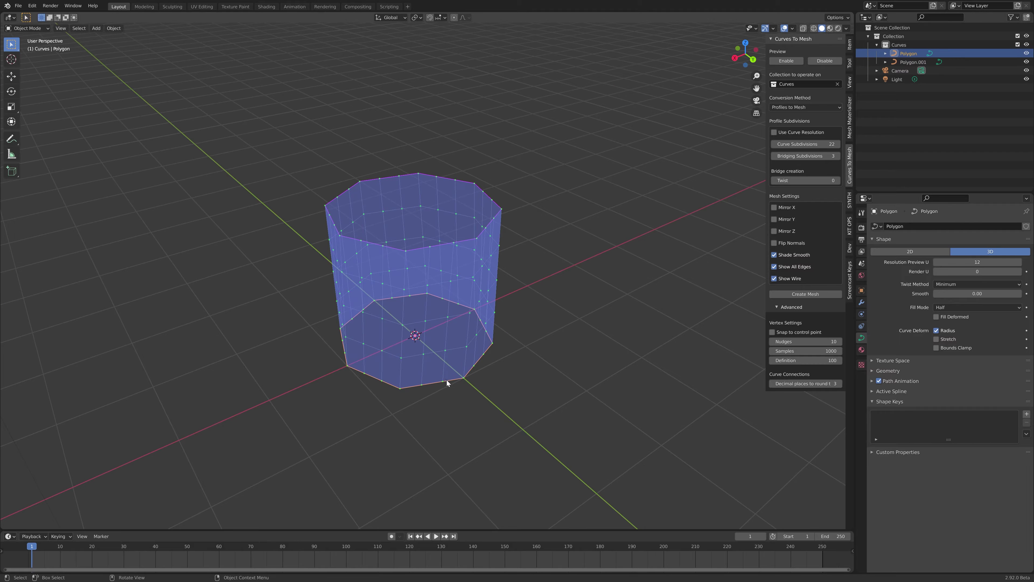
left_click(491, 204)
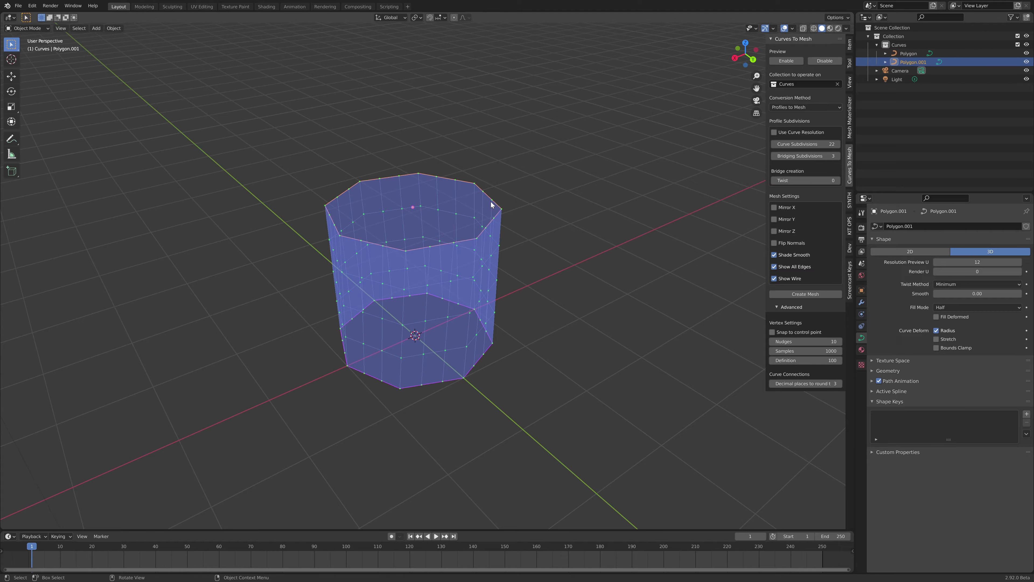
left_click(459, 383)
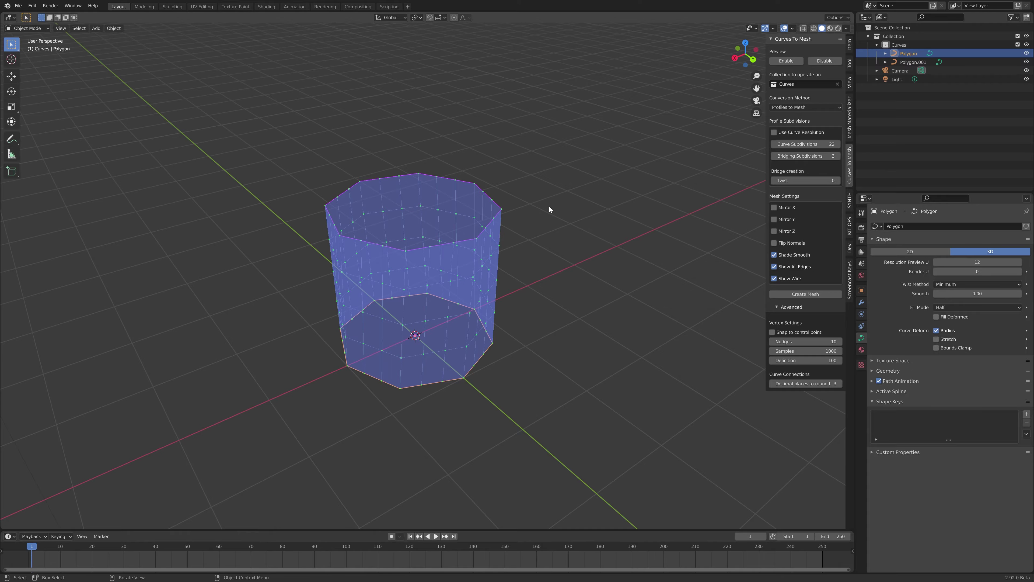
left_click(569, 205)
key("Delete")
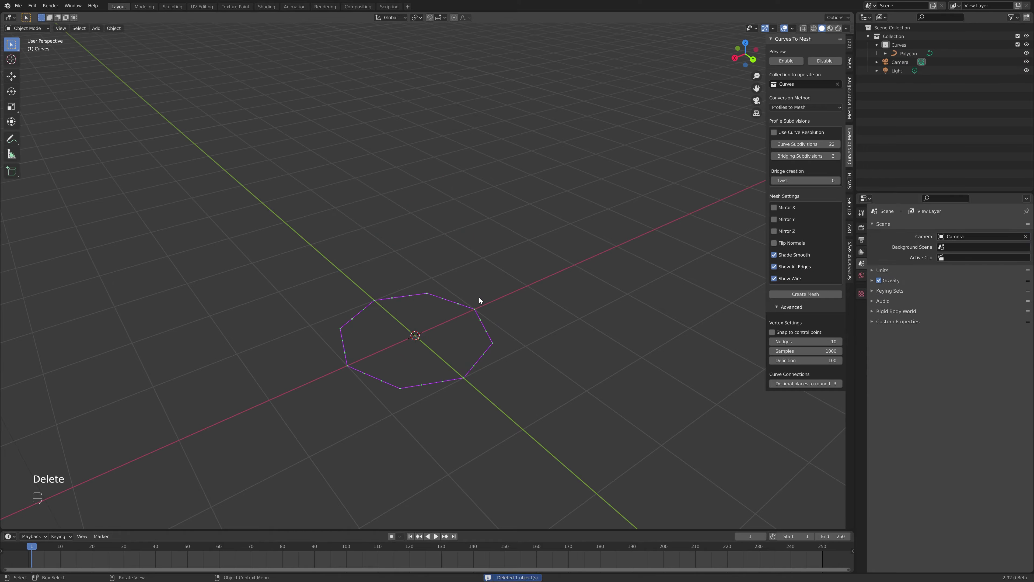
key("Delete")
scroll(417, 337, "up", 2)
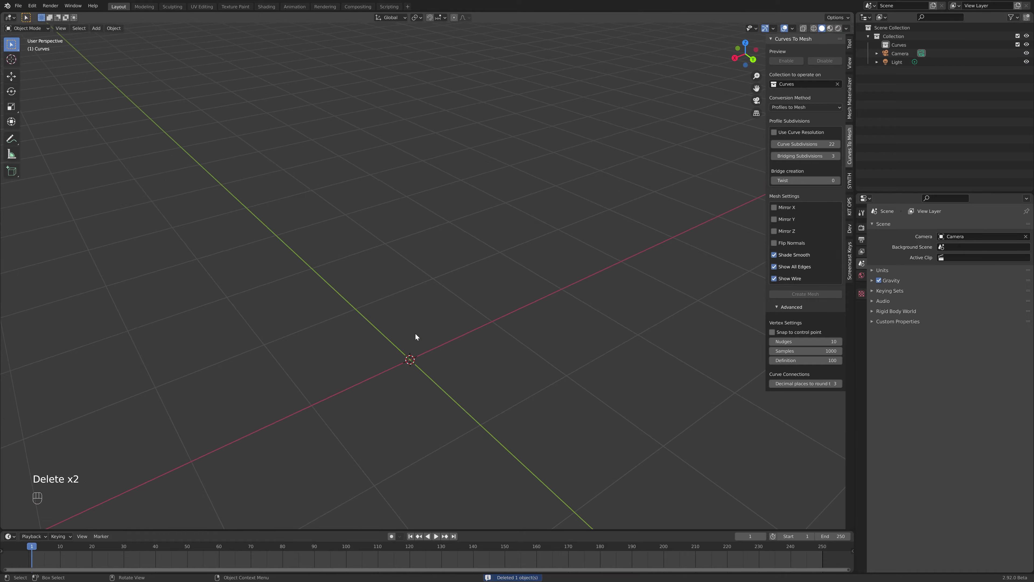
Add a 2x2 Bezier Patch curve at the origin and enable the mesh preview for it
key("shift+a")
mouse_move(390, 347)
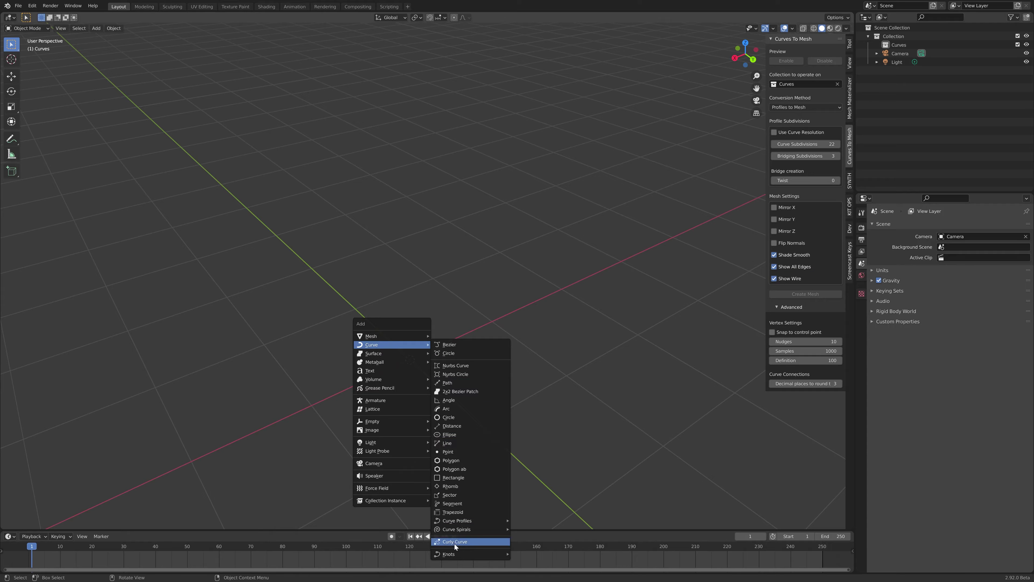
left_click(461, 391)
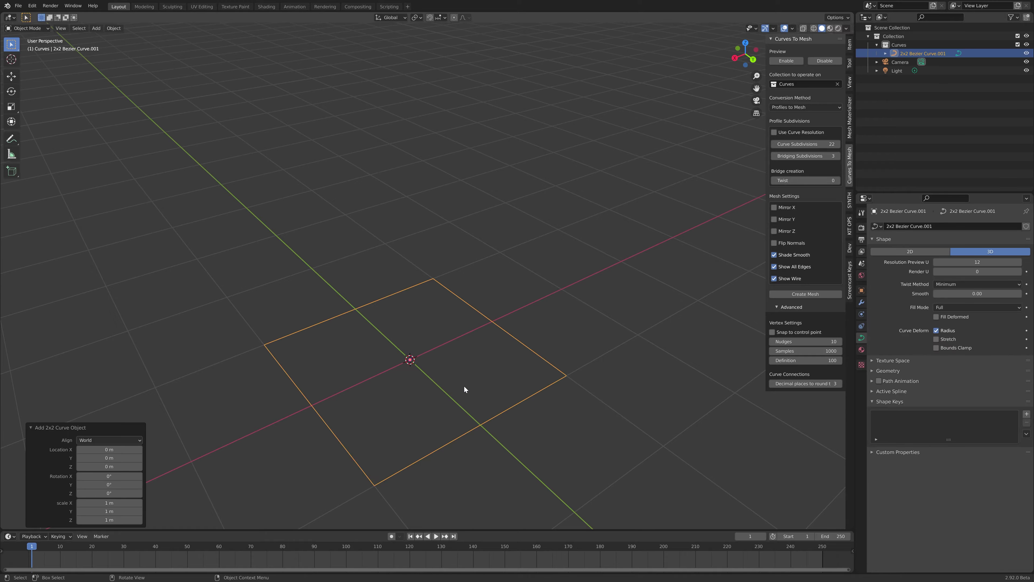
middle_click_drag(441, 337, 549, 344)
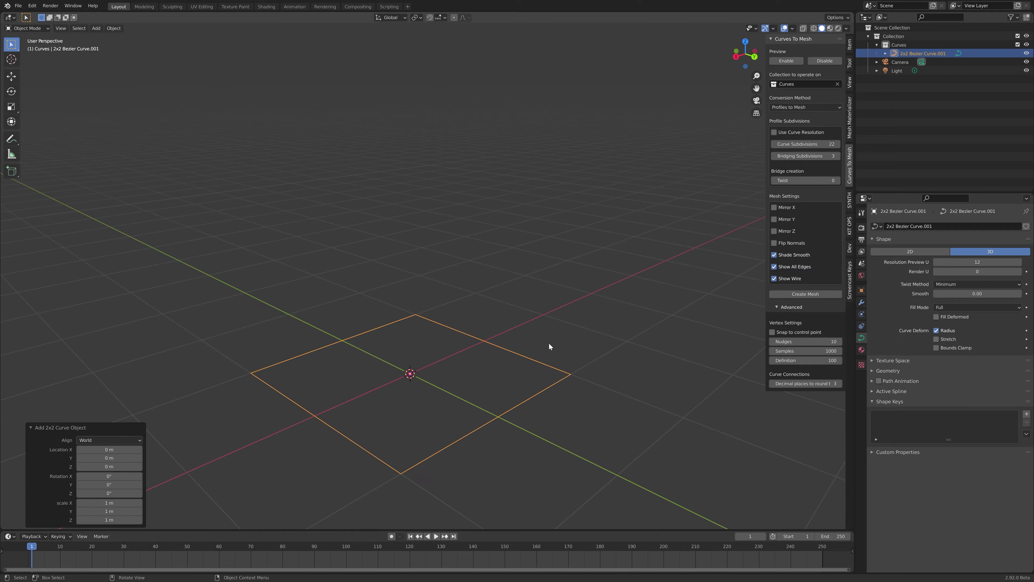
left_click(785, 60)
middle_click_drag(519, 317, 434, 363)
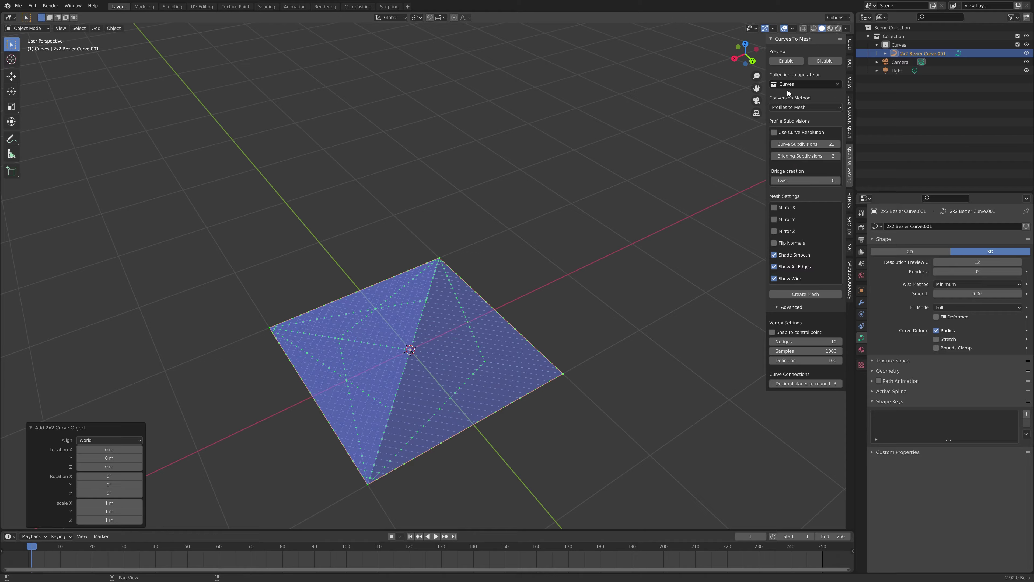
Change the conversion method to Surface to Mesh and inspect the patch preview
left_click(800, 108)
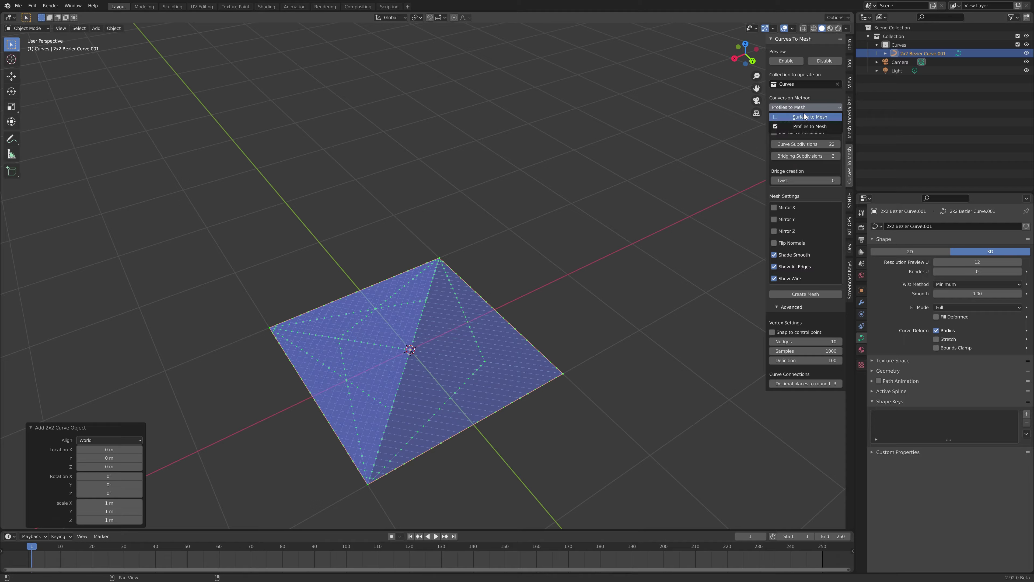
left_click(805, 116)
middle_click_drag(598, 297, 551, 328)
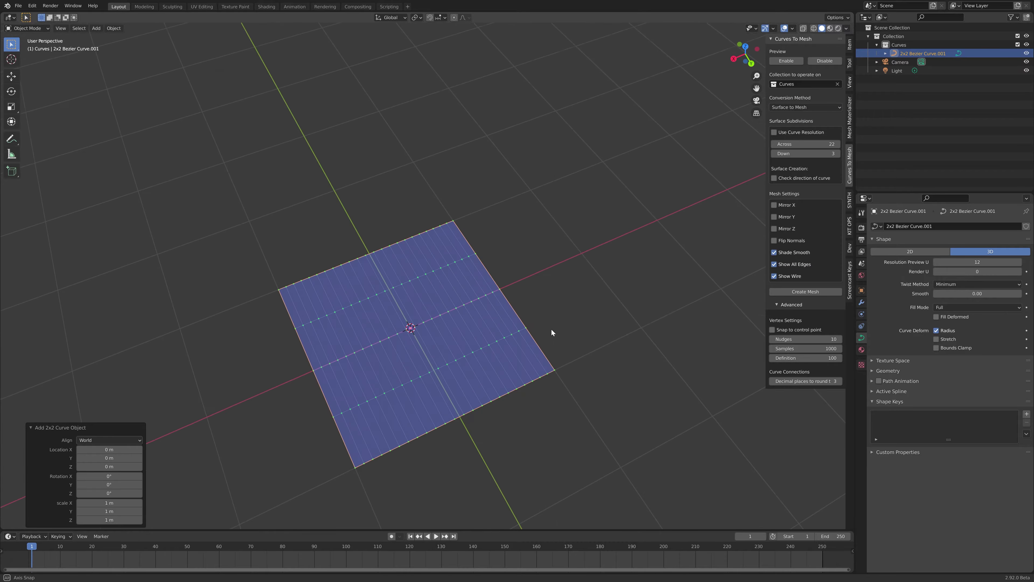
scroll(478, 362, "up", 2)
middle_click_drag(478, 363, 346, 198, "shift")
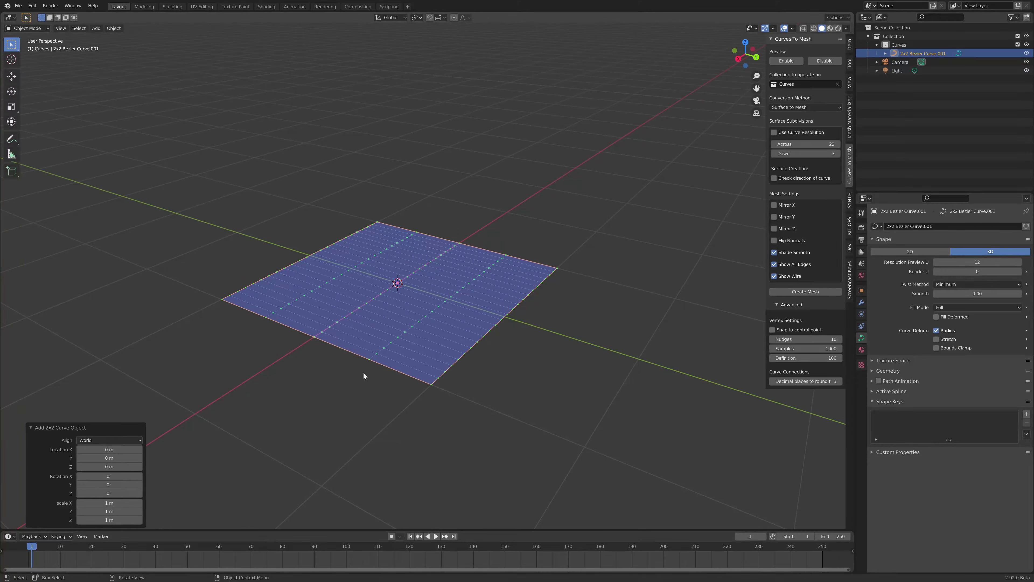
Set the surface subdivisions to 10 across and 10 down
middle_click_drag(627, 305, 594, 312)
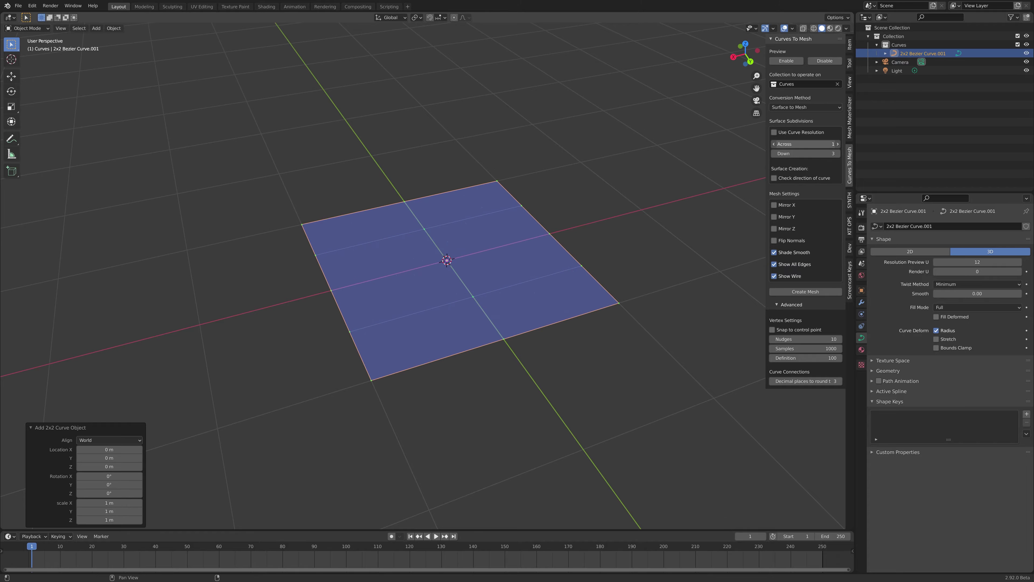
left_click(774, 145)
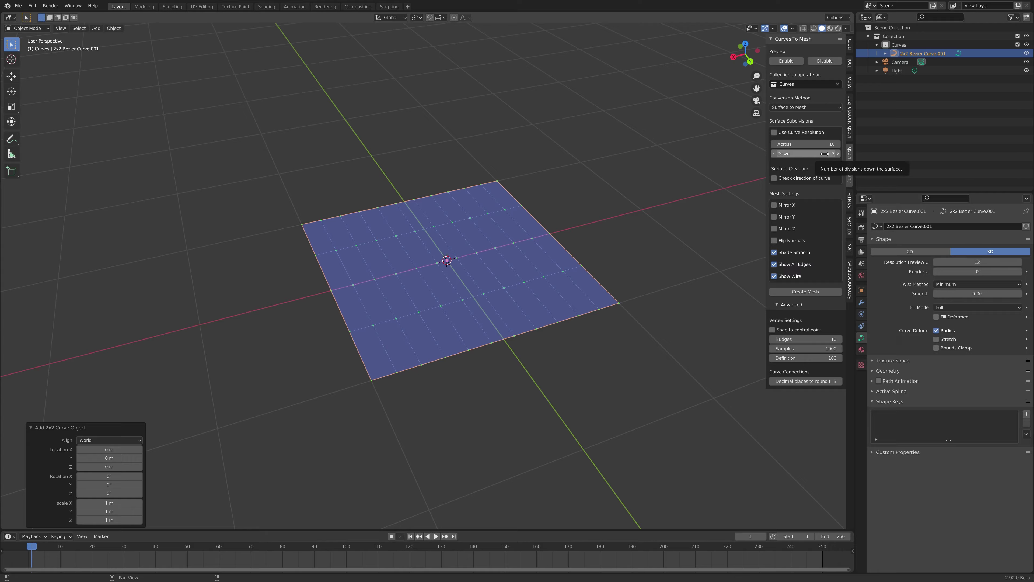
key("BackSpace")
middle_click_drag(519, 251, 452, 322)
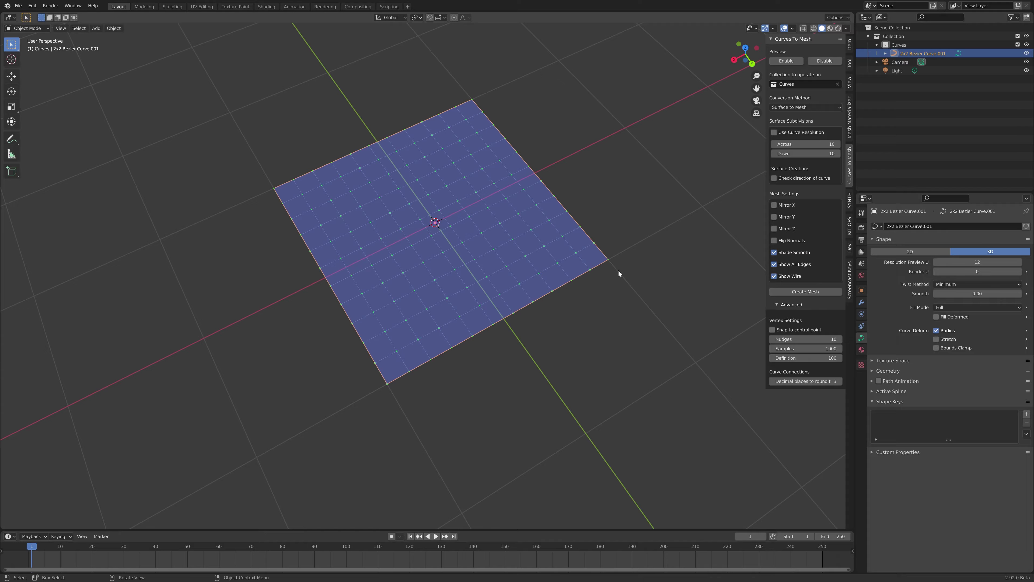
Lower the Across subdivisions to 4 and raise the Down subdivisions to 15
left_click(773, 144)
left_click(773, 144)
left_click(773, 144)
left_click(774, 144)
left_click(774, 144)
left_click(774, 144)
left_click(838, 154)
left_click(838, 153)
left_click(838, 154)
left_click(839, 154)
left_click(839, 153)
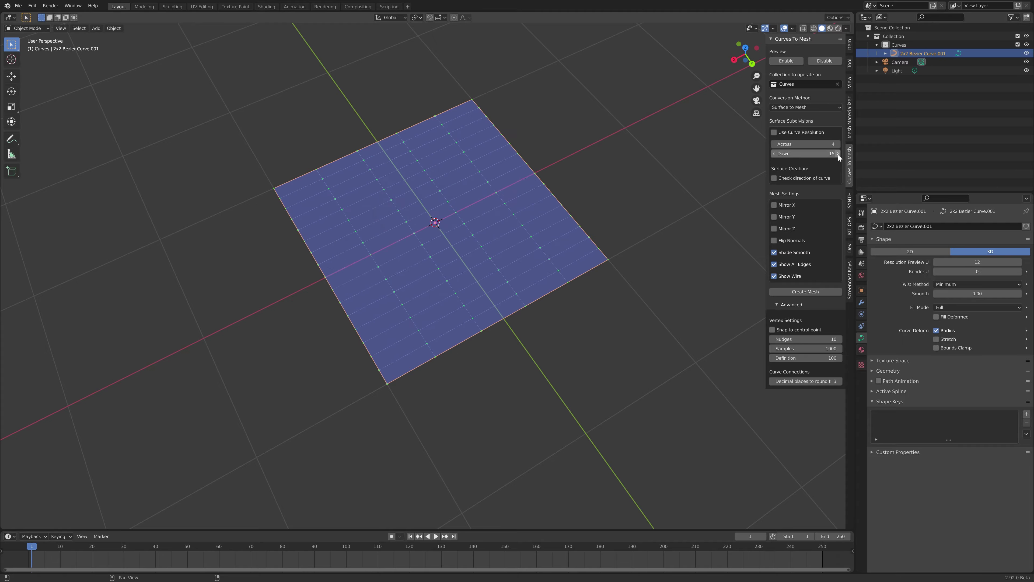
Reduce the Down subdivisions to 8 and inspect the patch's preview grid
left_click(774, 153)
left_click(774, 154)
left_click(774, 153)
left_click(774, 154)
left_click(774, 153)
left_click(775, 154)
left_click(774, 154)
middle_click_drag(591, 241, 631, 222)
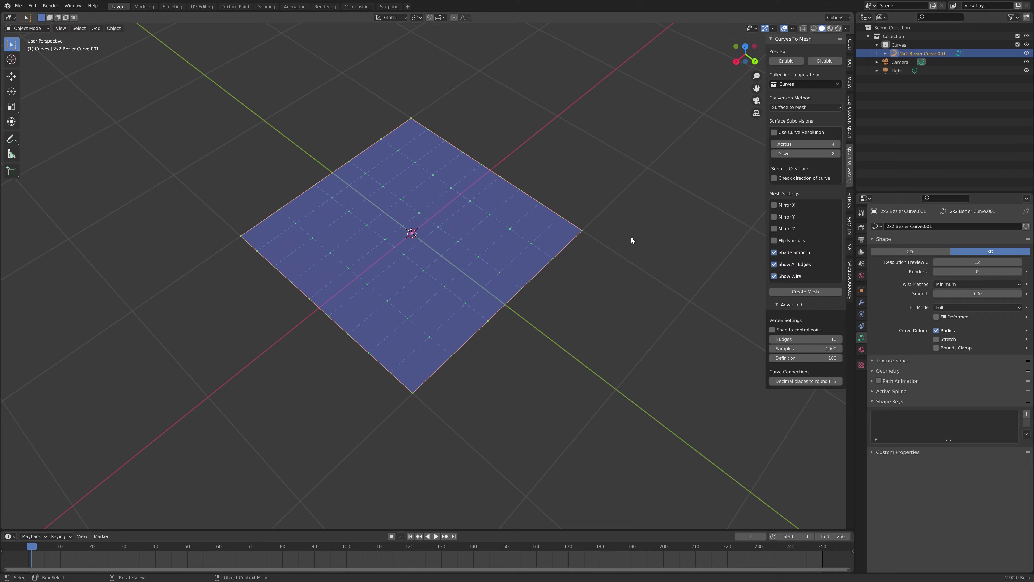
scroll(630, 238, "up", 2)
scroll(630, 238, "down", 2)
mouse_move(626, 239)
middle_mouse_down()
mouse_move(603, 226)
mouse_move(641, 226)
middle_mouse_up()
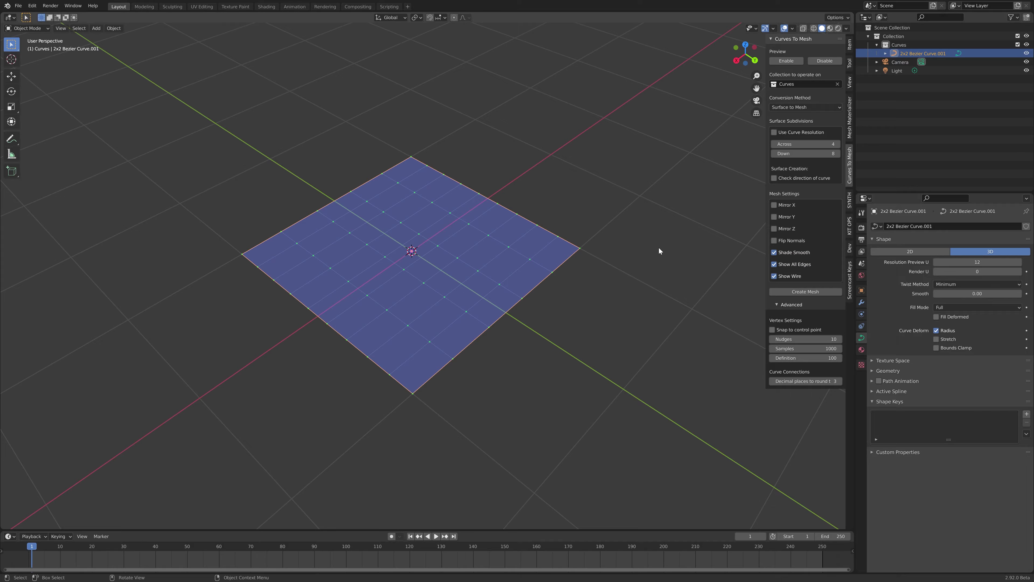
scroll(659, 247, "up", 1)
scroll(659, 247, "down", 1)
Look over the patch's control points and handles in Edit Mode and return to Object Mode
key("Tab")
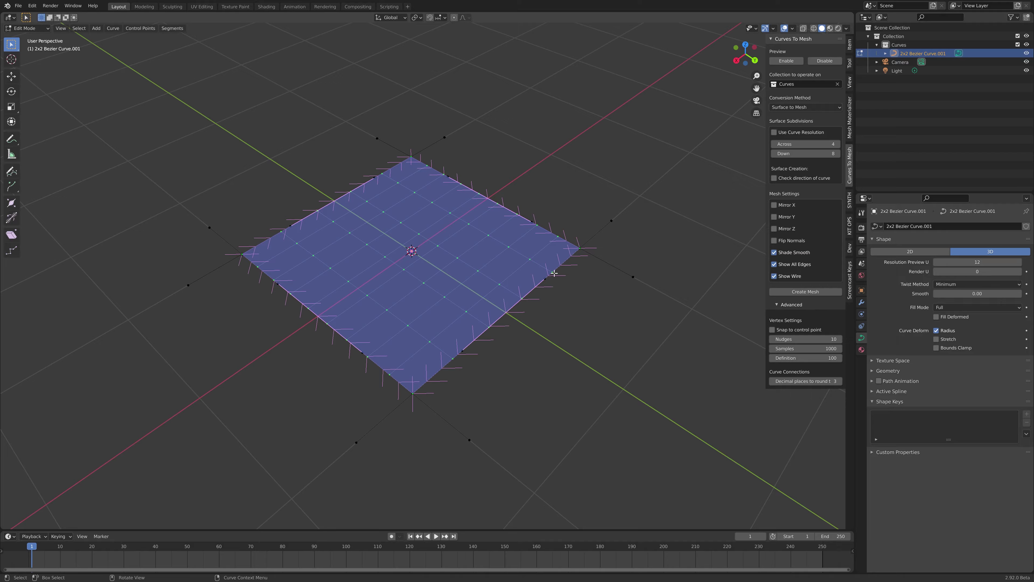
scroll(531, 313, "down", 2)
key("Tab")
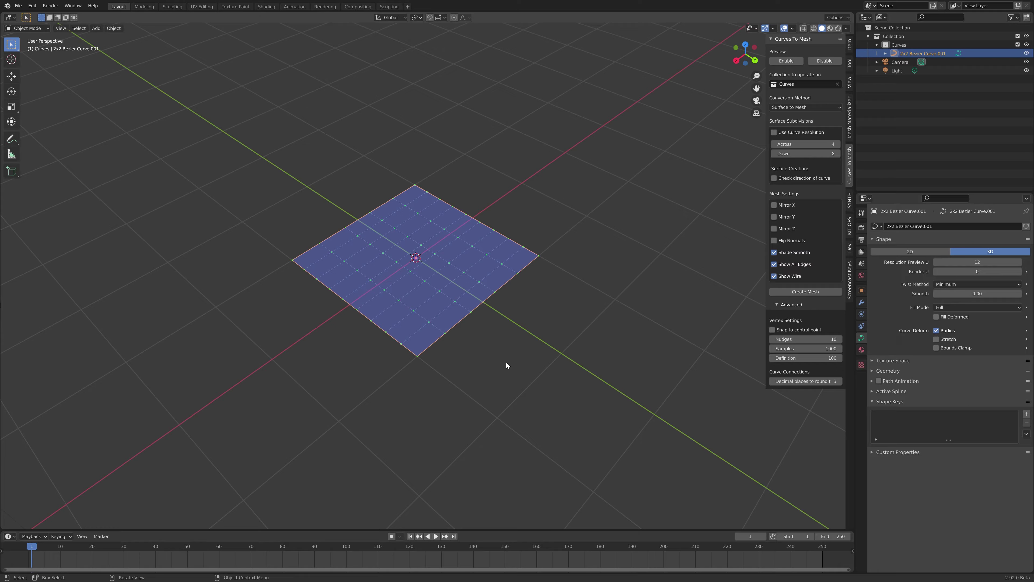
Open cylinder_flat.blend from the curves_to_mesh tests folder without saving the current scene
left_click(18, 5)
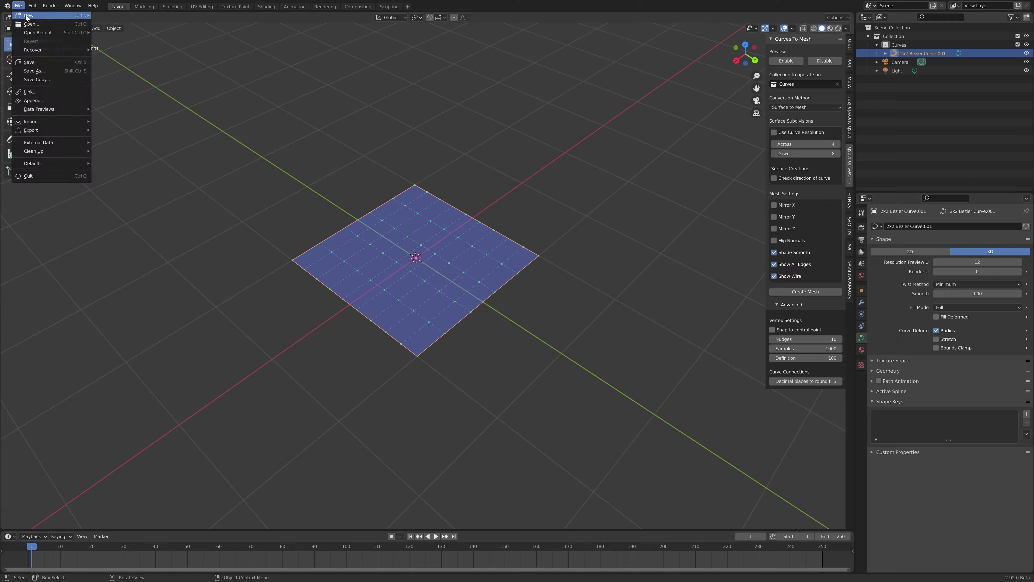
mouse_move(34, 33)
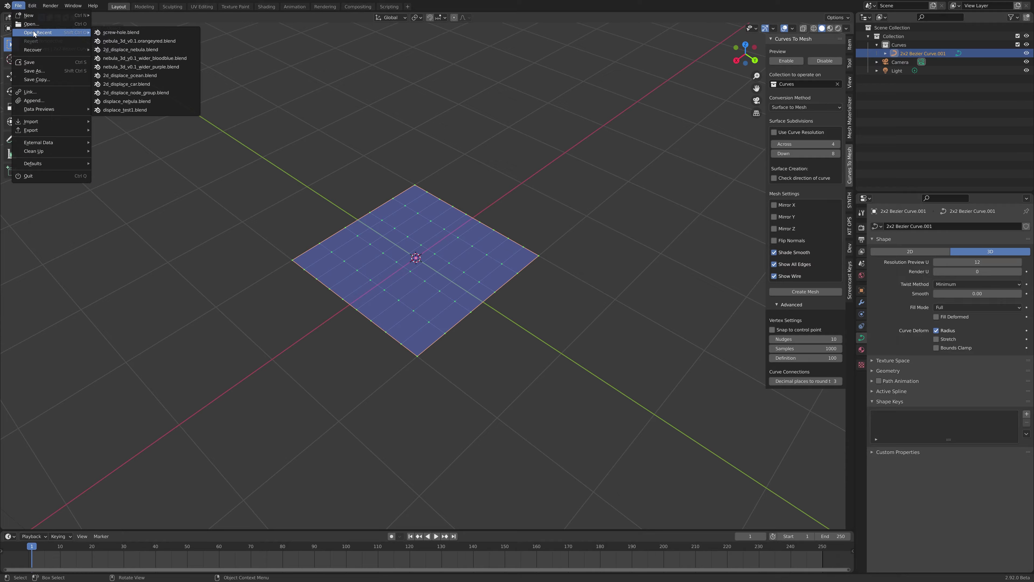
left_click(33, 24)
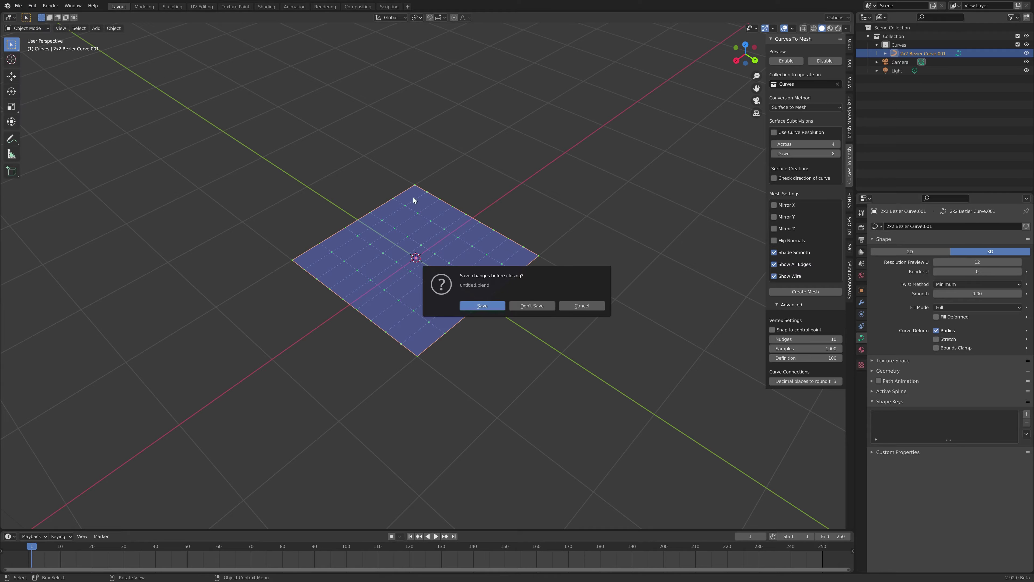
left_click(532, 306)
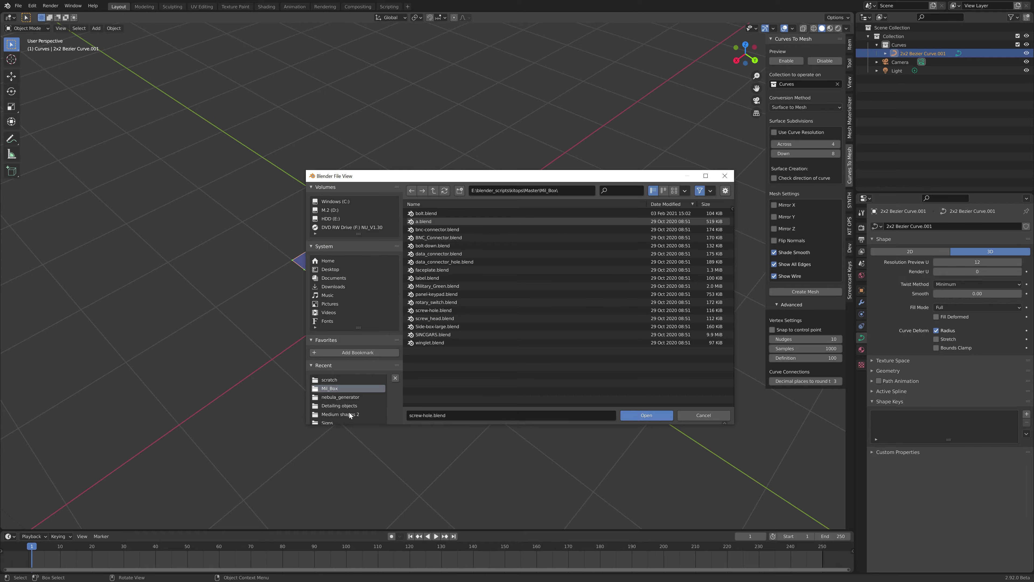
key("BackSpace")
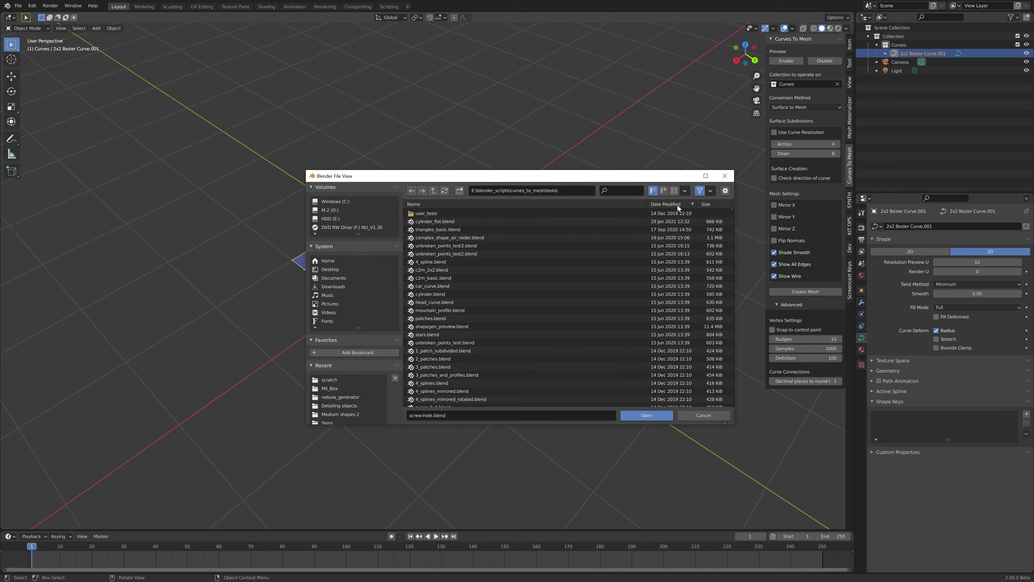
left_click(443, 223)
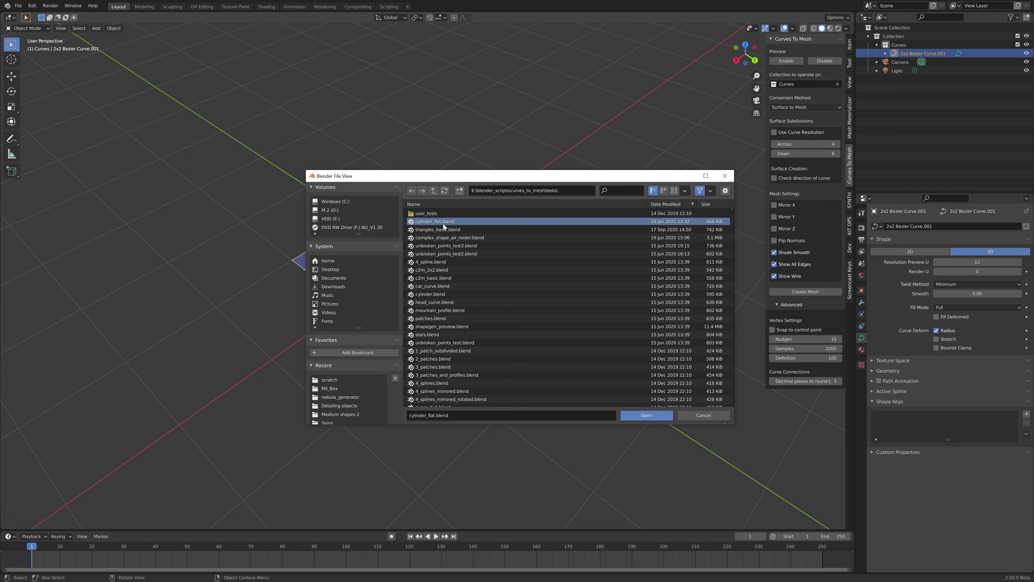
double_click(555, 221)
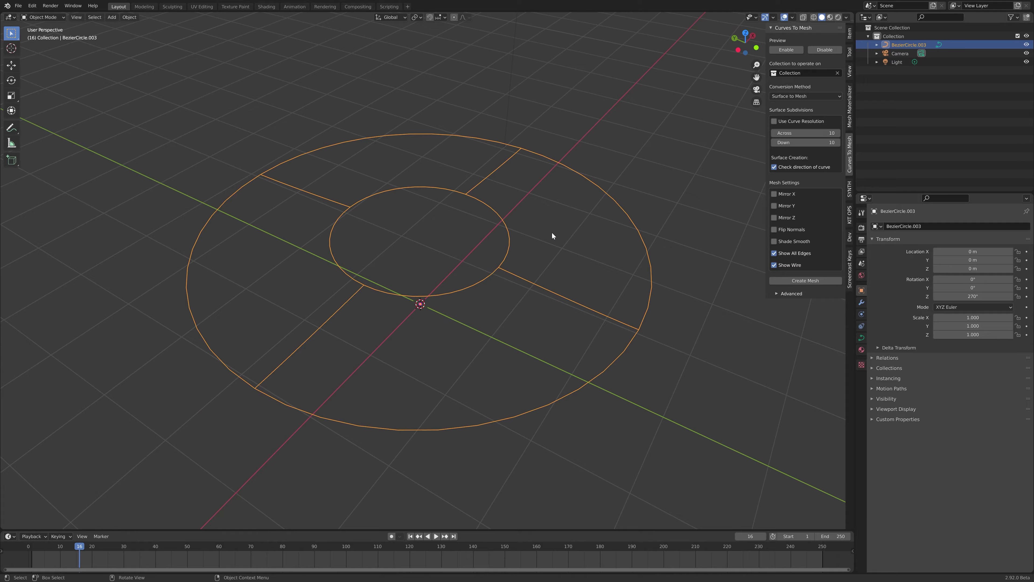
Enter Edit Mode on the concentric circles curve and examine the direction of its circles and connecting splines
middle_click_drag(588, 235, 547, 252)
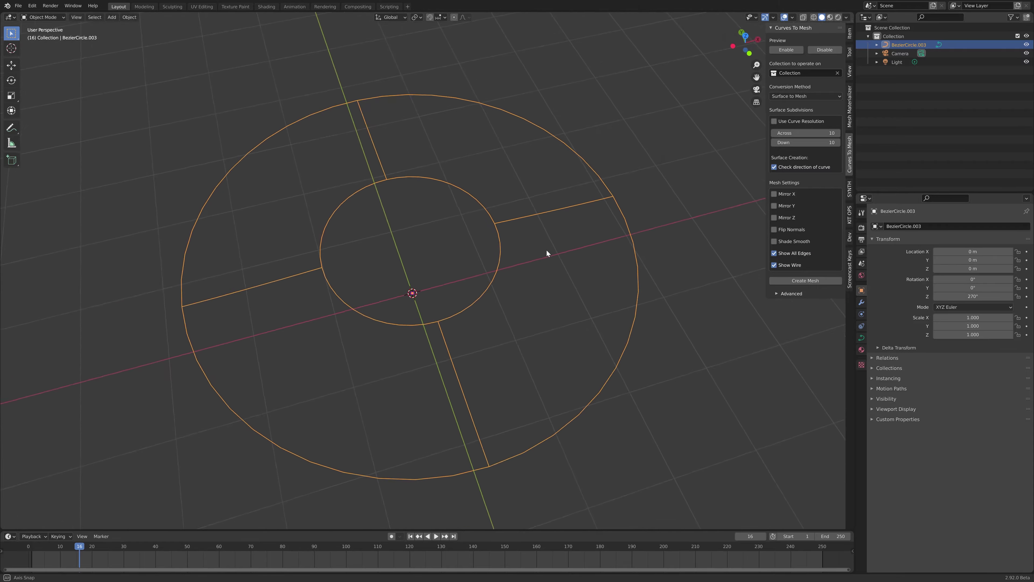
middle_click_drag(529, 289, 509, 261)
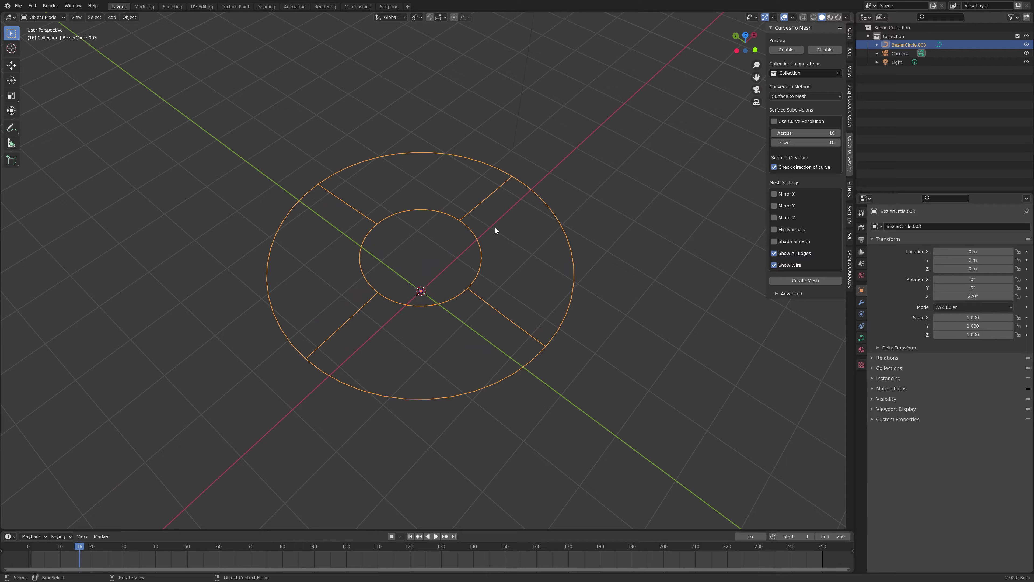
key("Tab")
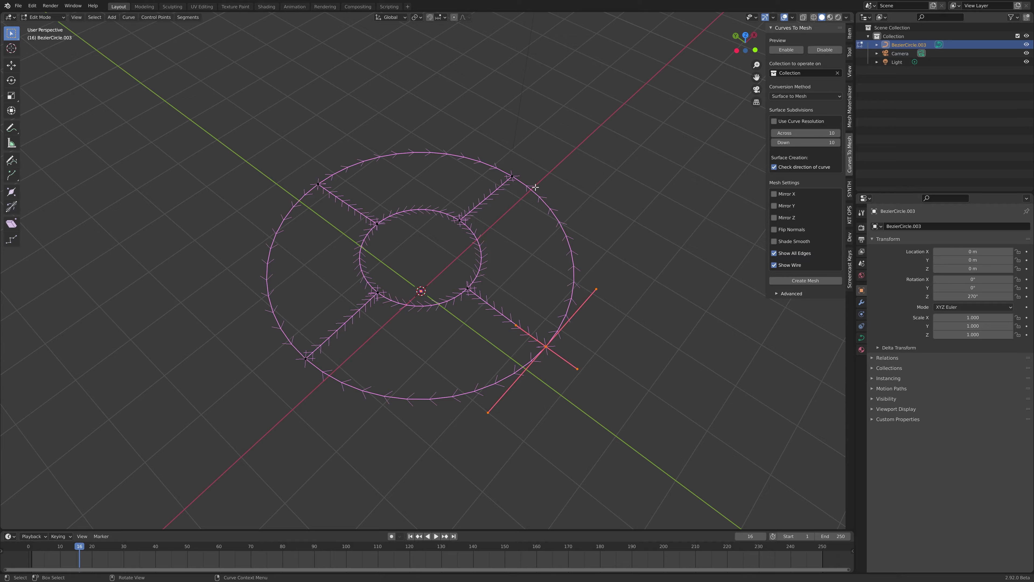
middle_click_drag(568, 334, 500, 258)
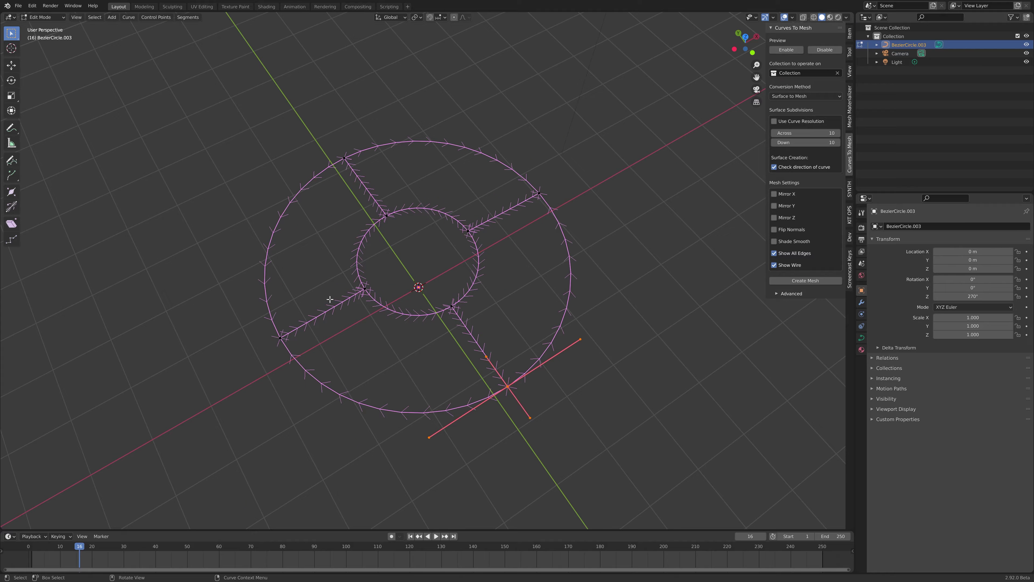
middle_click_drag(387, 318, 440, 289)
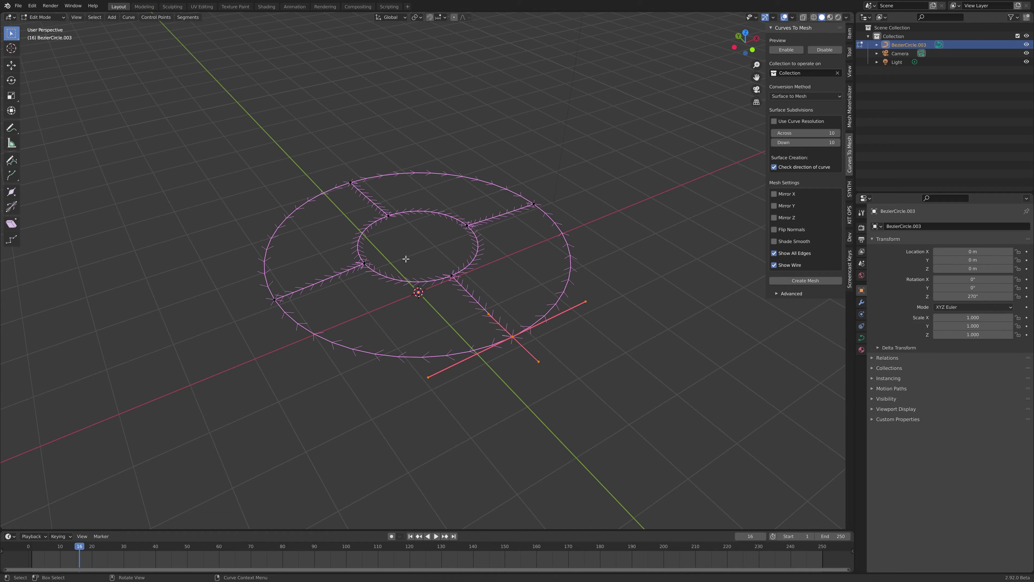
Turn off the curve direction check, enable the live preview, and inspect the surface across the inner circle
left_click(775, 168)
mouse_move(504, 233)
middle_mouse_down()
mouse_move(499, 267)
mouse_move(515, 249)
middle_mouse_up()
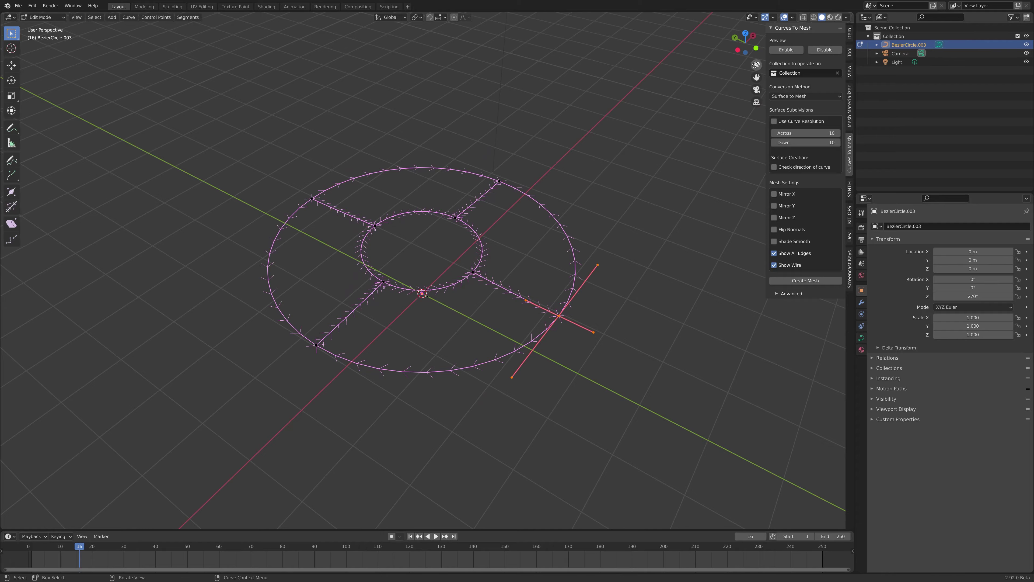
left_click(793, 51)
middle_click_drag(481, 212, 446, 232)
scroll(468, 233, "up", 6)
scroll(467, 249, "down", 6)
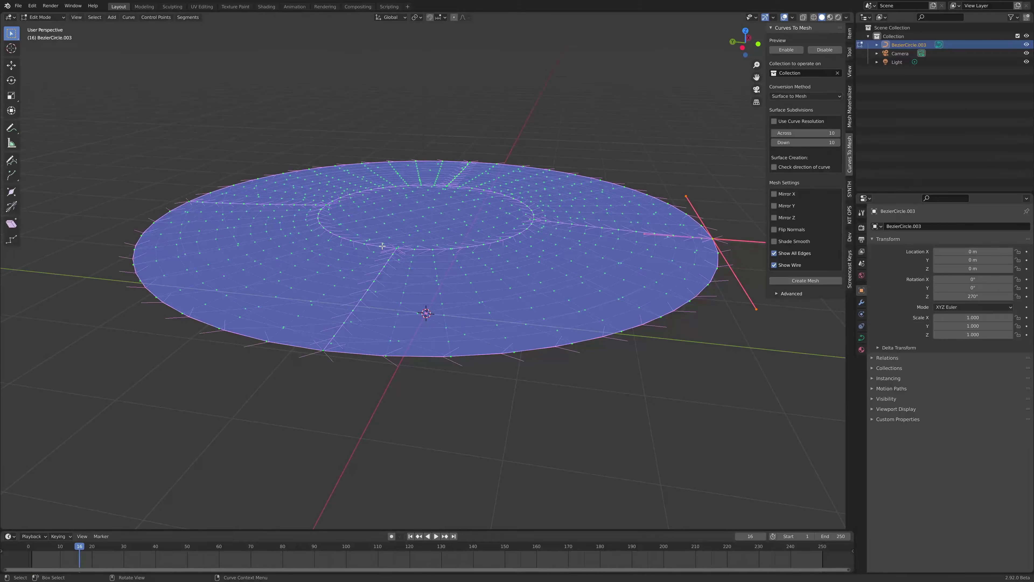
scroll(391, 234, "up", 8)
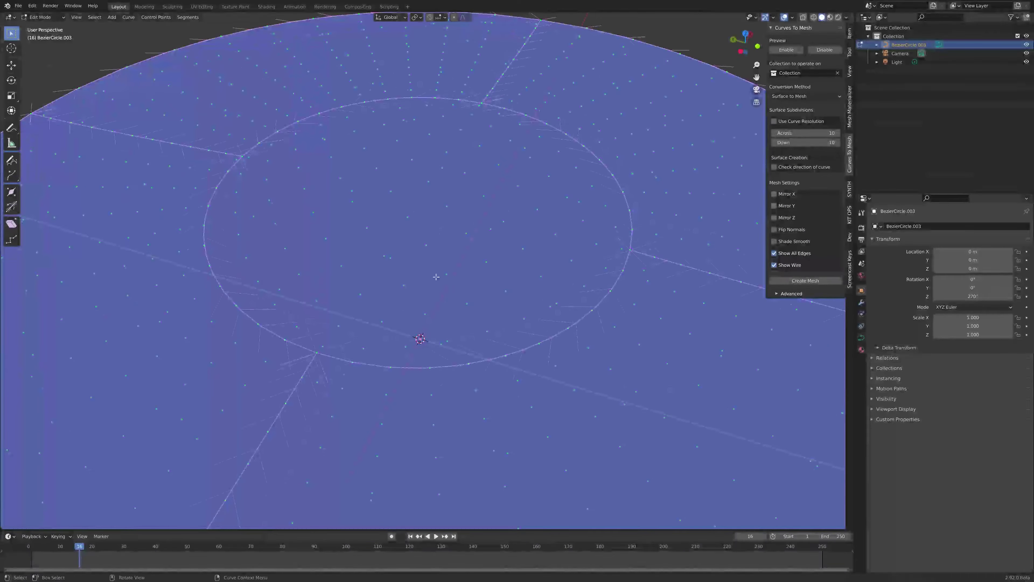
scroll(517, 220, "up", 3)
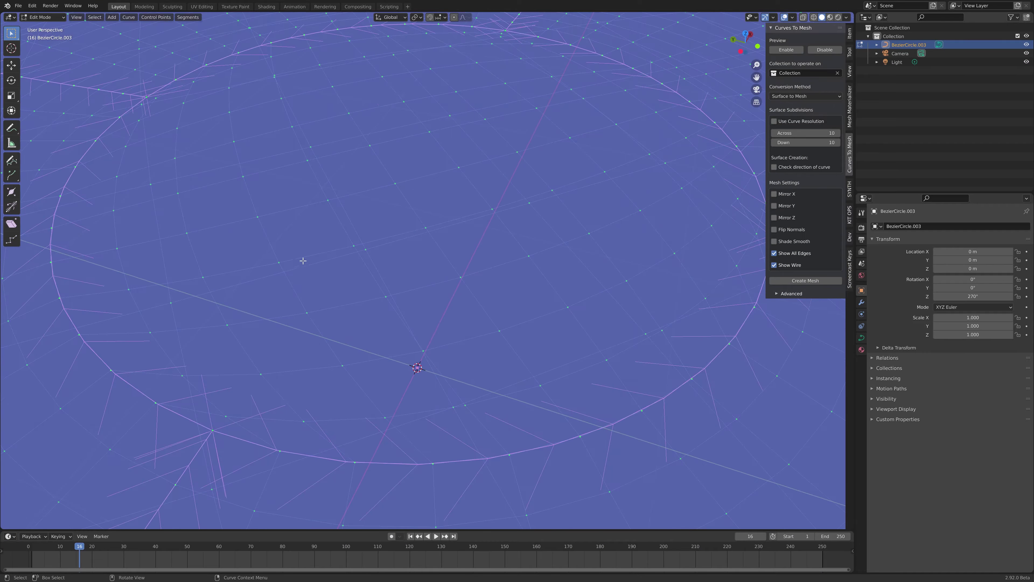
scroll(452, 231, "down", 8)
middle_click_drag(453, 229, 450, 246)
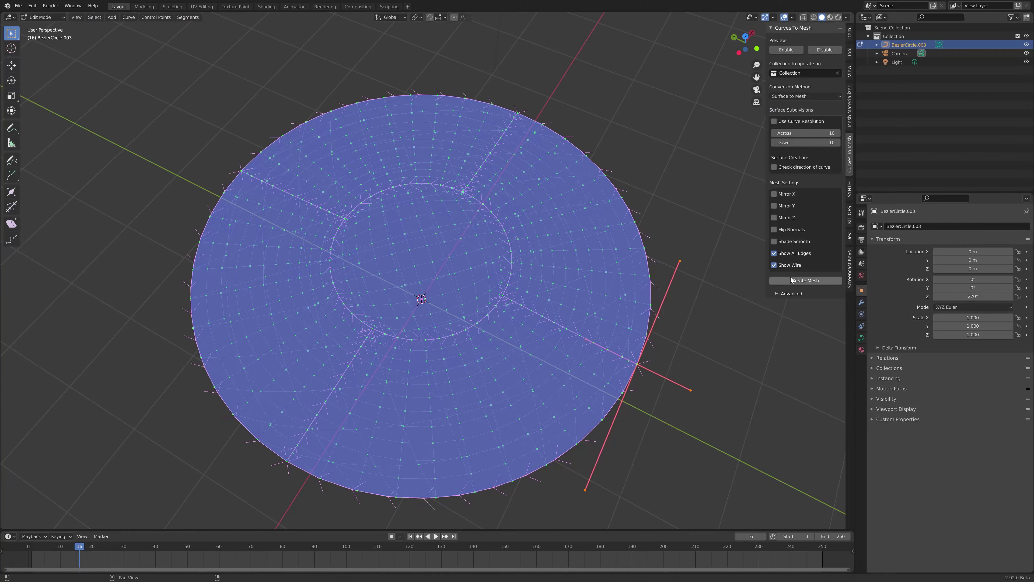
Create a mesh from the concentric circles, inspect it from below and above, and delete it
left_click(799, 281)
middle_click_drag(488, 277, 513, 191)
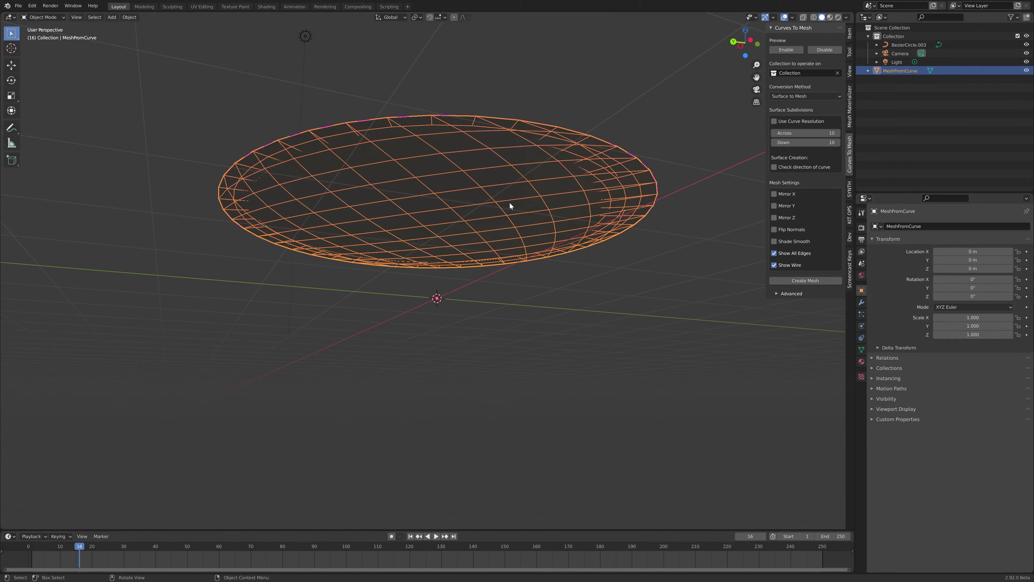
middle_click_drag(537, 142, 530, 214)
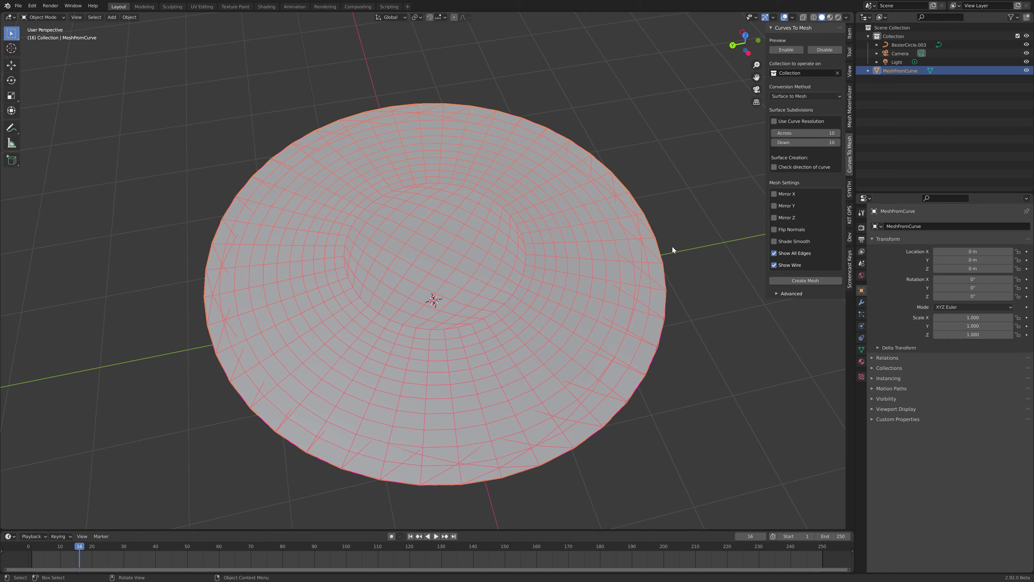
key("Delete")
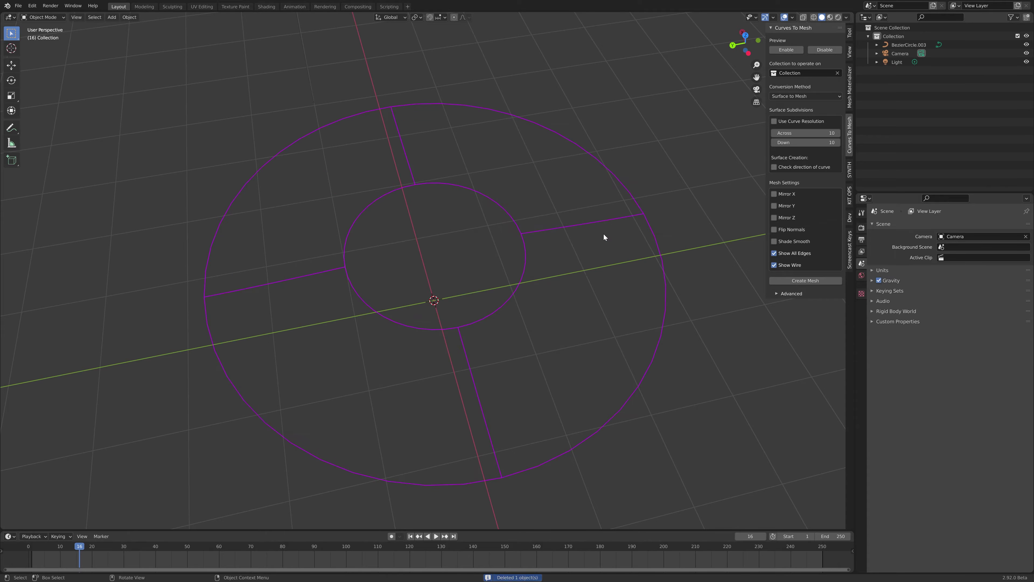
Edit the concentric circles curve again and select control points on its inner circle
left_click(393, 107)
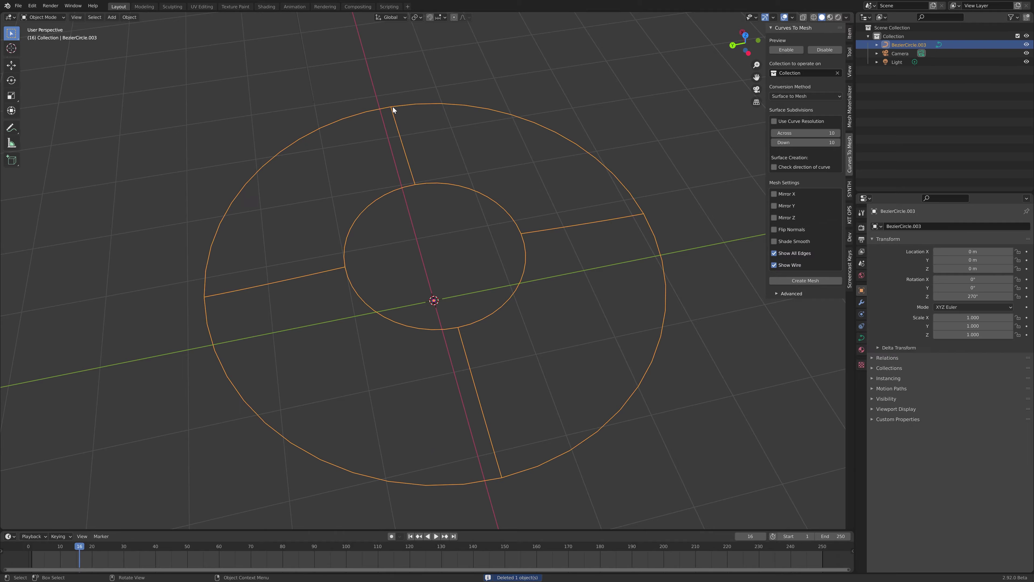
key("Tab")
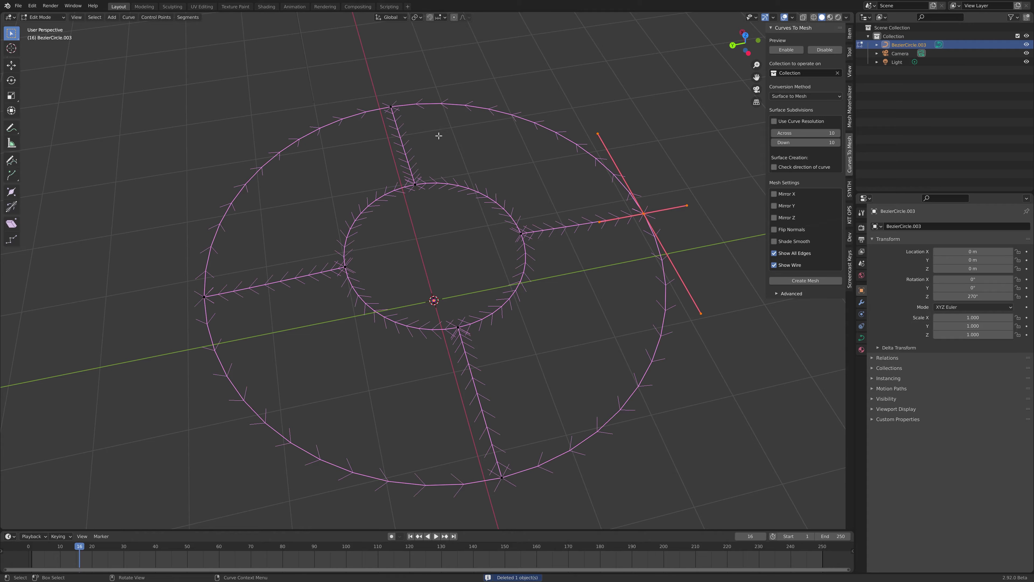
left_click(595, 217)
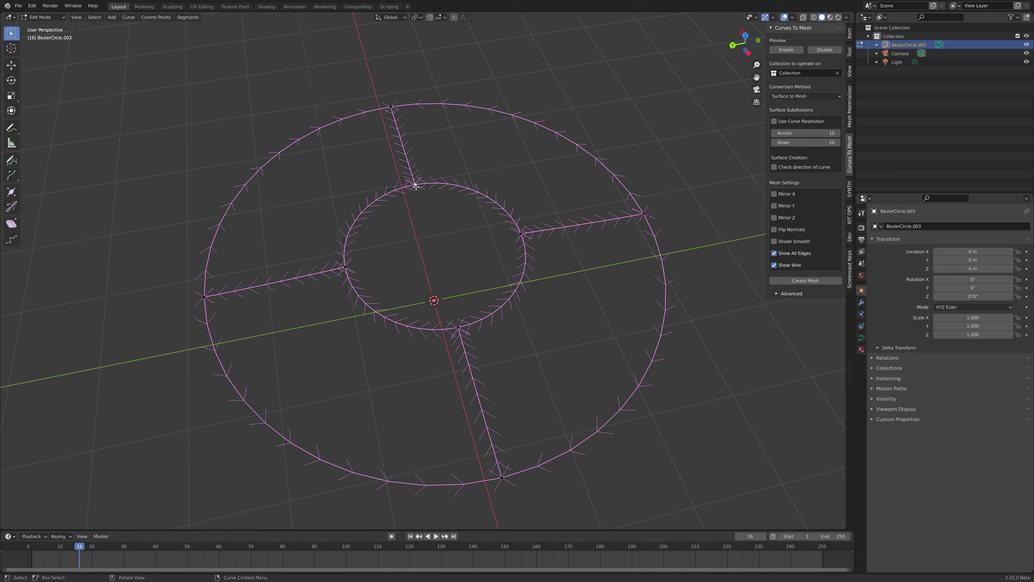
left_click(415, 185, "ctrl")
Turn on the curve direction check and enable the live preview of the ring surface
left_click(790, 50)
middle_click_drag(433, 265, 455, 262)
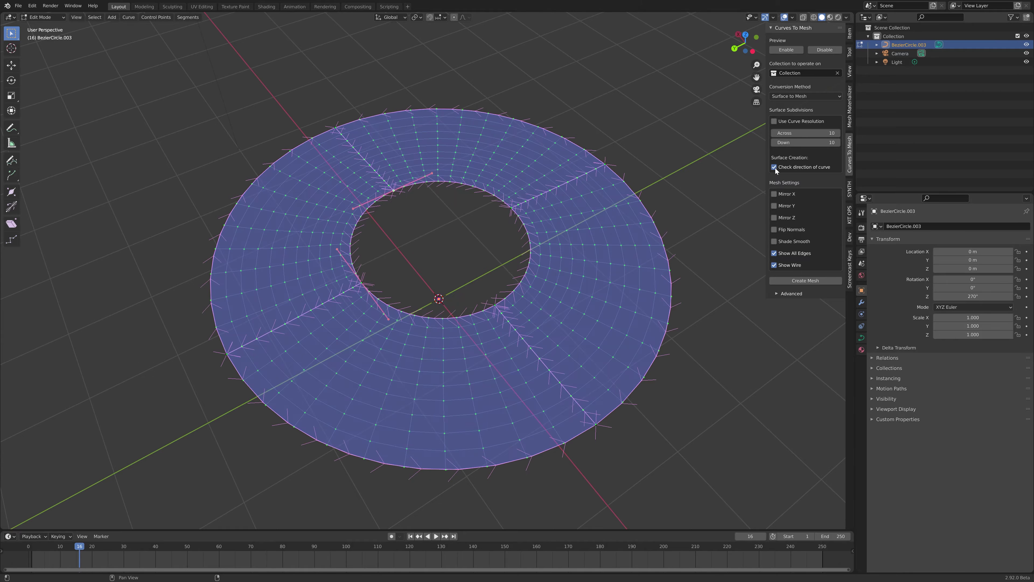
middle_click_drag(463, 287, 475, 250)
scroll(464, 308, "up", 3)
scroll(411, 273, "down", 2)
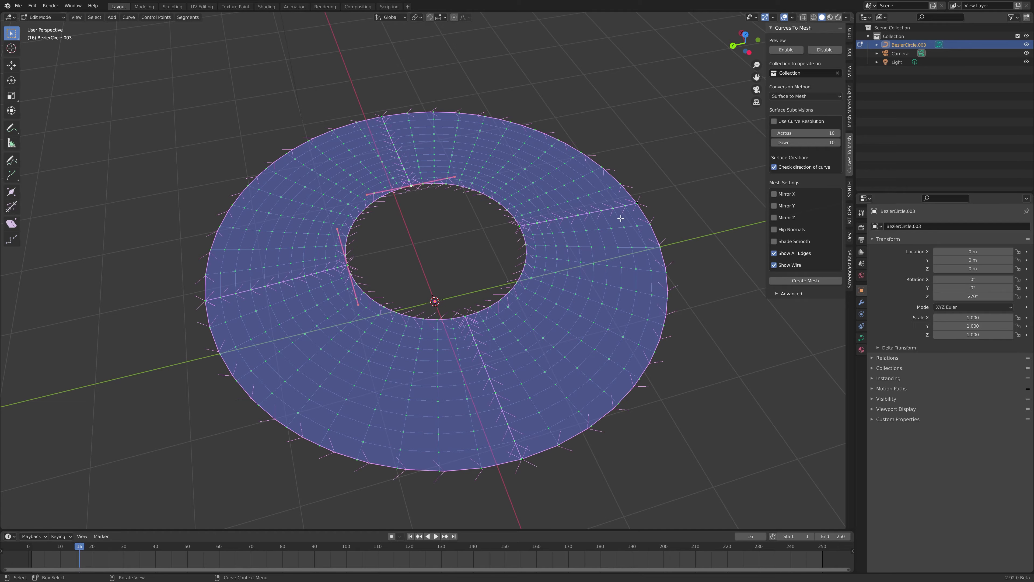
Select in turn the control points where the connecting splines meet the ring's outer and inner circles
left_click(366, 111)
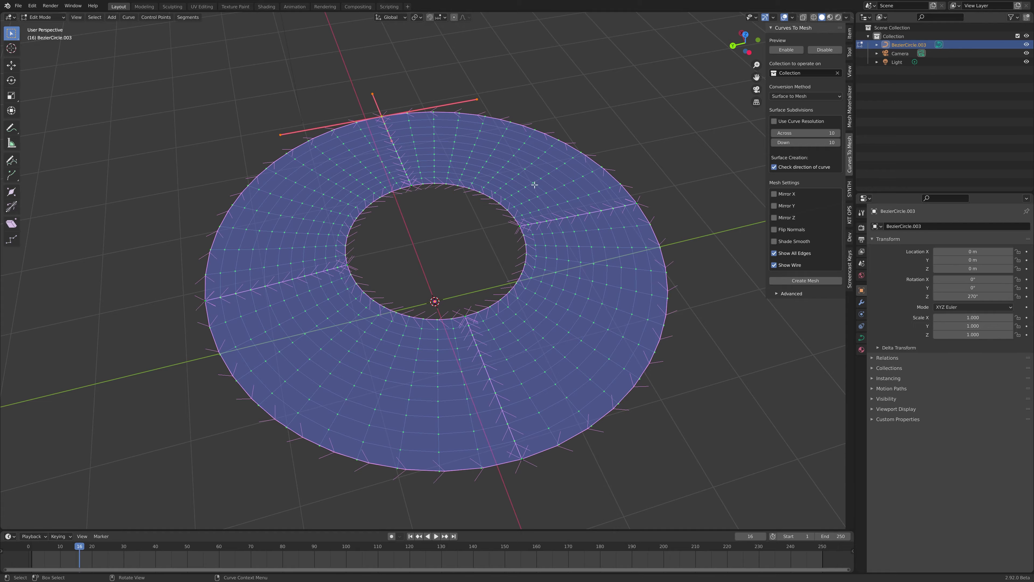
middle_click_drag(470, 284, 524, 162)
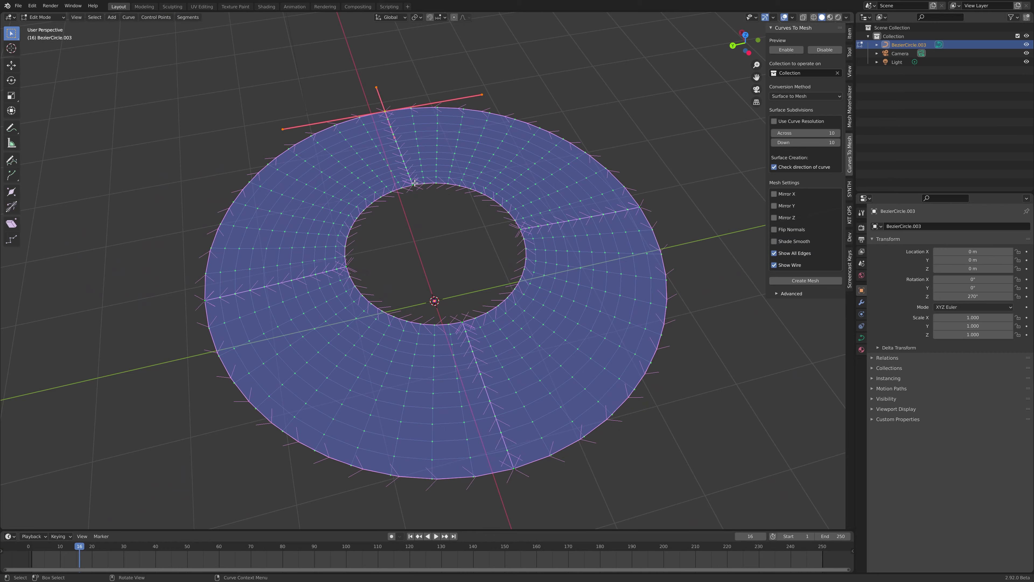
left_click_drag(492, 248, 530, 211)
left_click_drag(664, 194, 620, 229)
left_click_drag(399, 276, 341, 260)
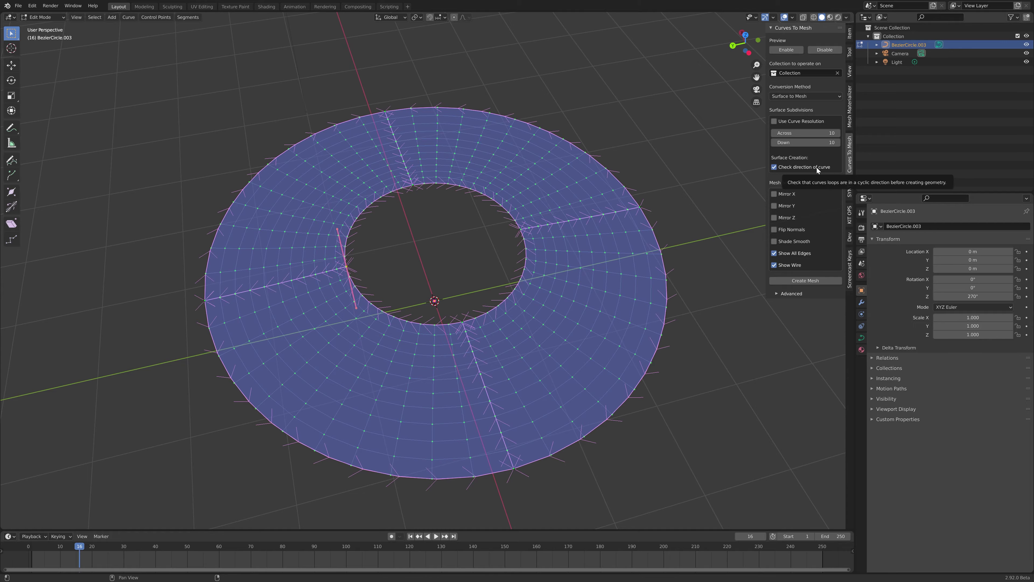
Open the test file containing the cylinder curve without saving the changes to the flat ring file
left_click(18, 6)
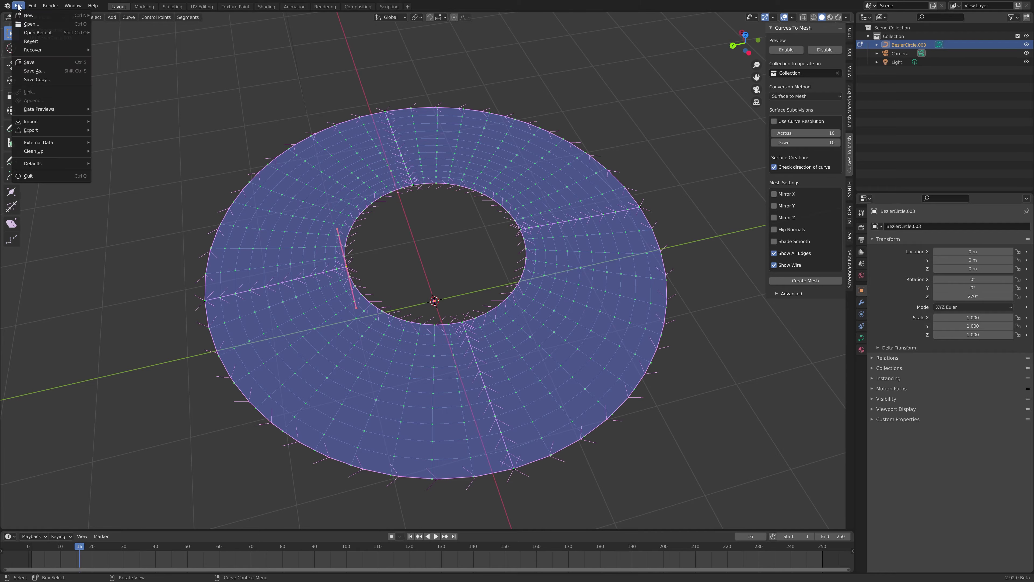
left_click(31, 24)
left_click(516, 308)
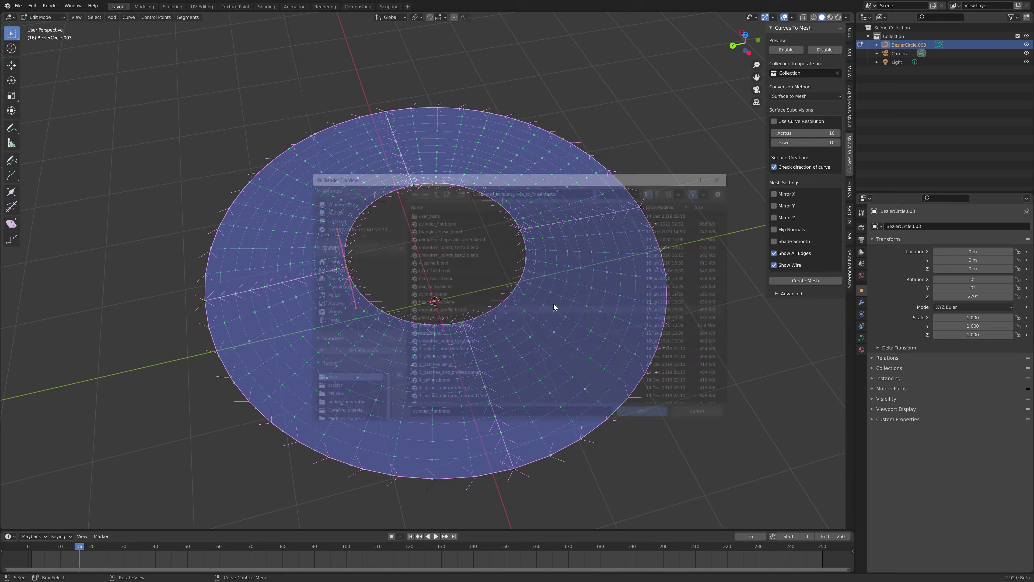
left_click(415, 204)
left_click(432, 327)
double_click(462, 327)
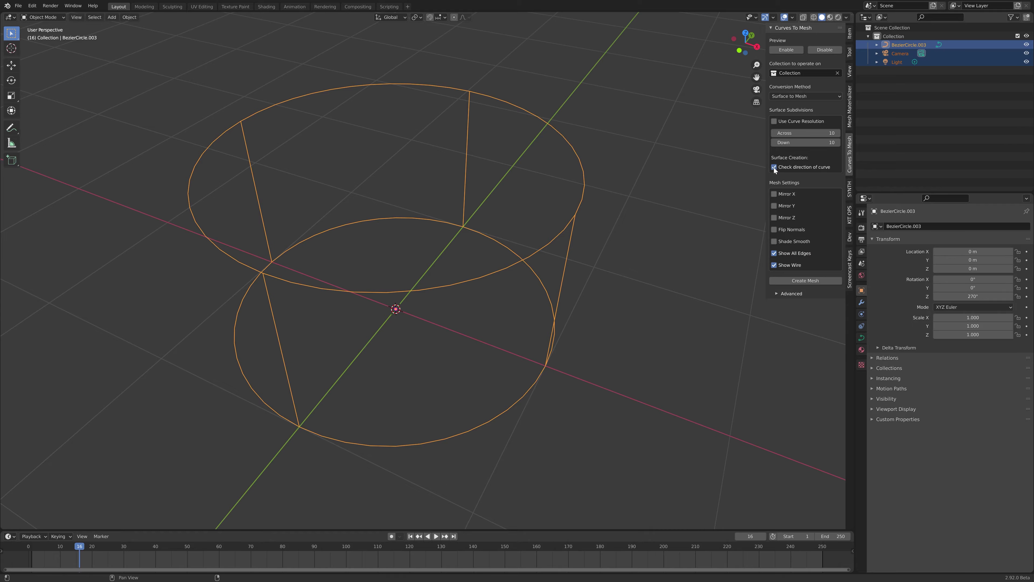
Enable the live preview of the cylinder curve with the curve direction check on and view its walls
left_click(786, 49)
middle_click_drag(590, 221, 501, 260)
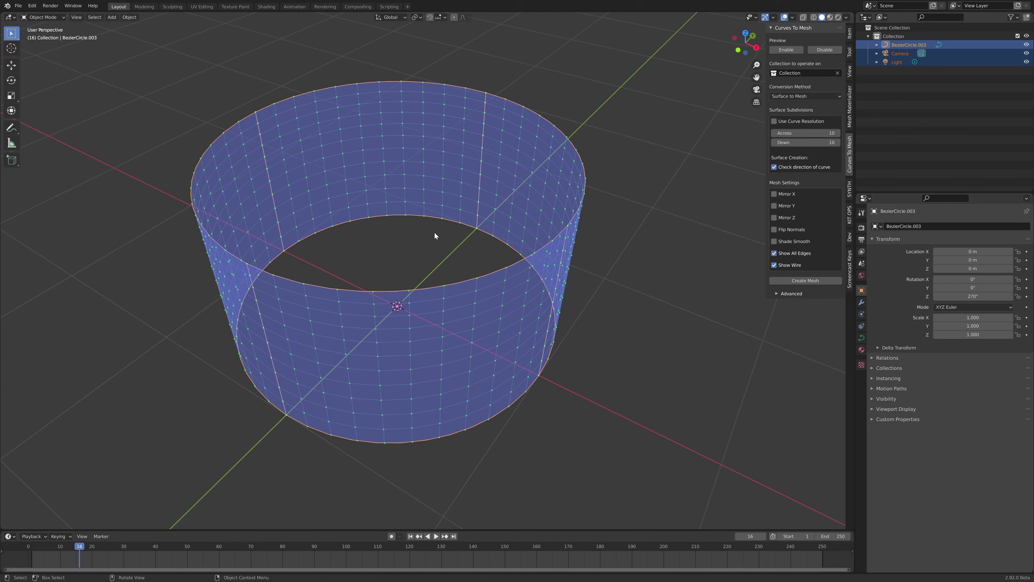
scroll(489, 317, "down", 4)
middle_click_drag(488, 317, 423, 304)
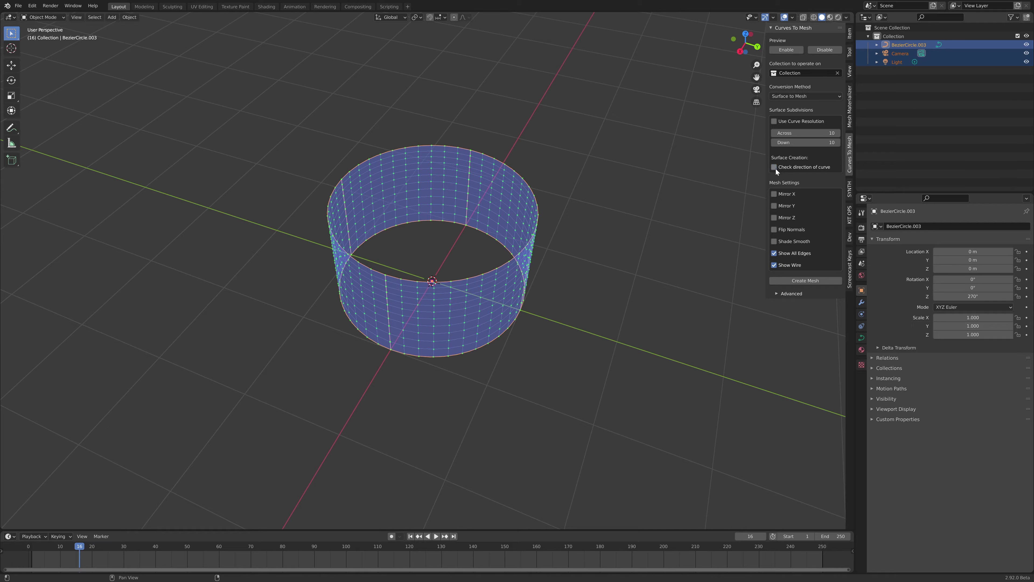
Toggle the curve direction check off and back on to compare the cylinder previews, and enter Edit Mode
middle_click_drag(732, 183, 589, 245)
scroll(484, 245, "up", 3)
middle_click_drag(484, 245, 557, 245)
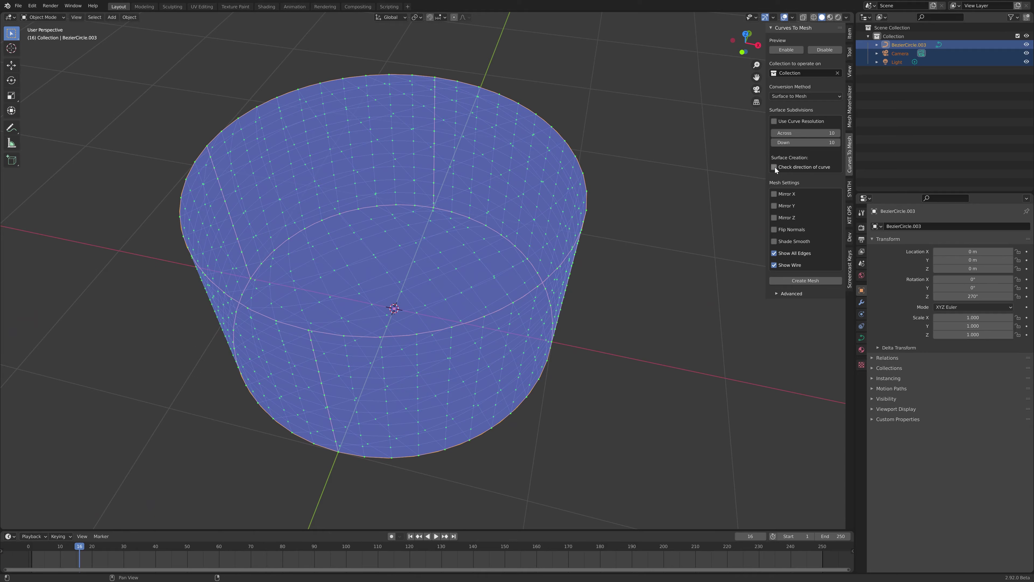
middle_click_drag(696, 204, 642, 247)
key("Tab")
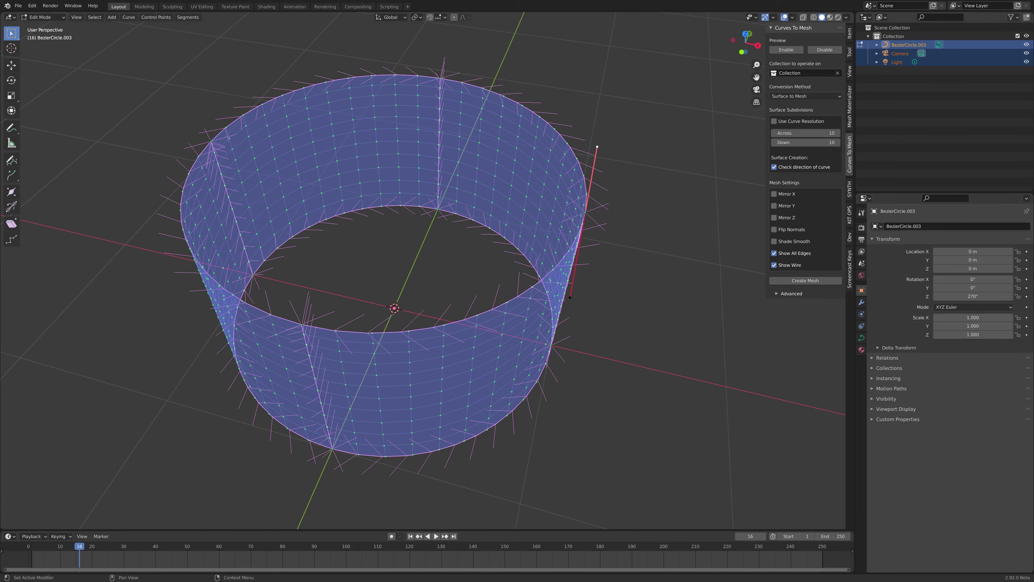
Select the two end control points of one upper-circle segment of the cylinder and switch that segment's direction
left_click(570, 297, "shift")
middle_click_drag(449, 334, 397, 323)
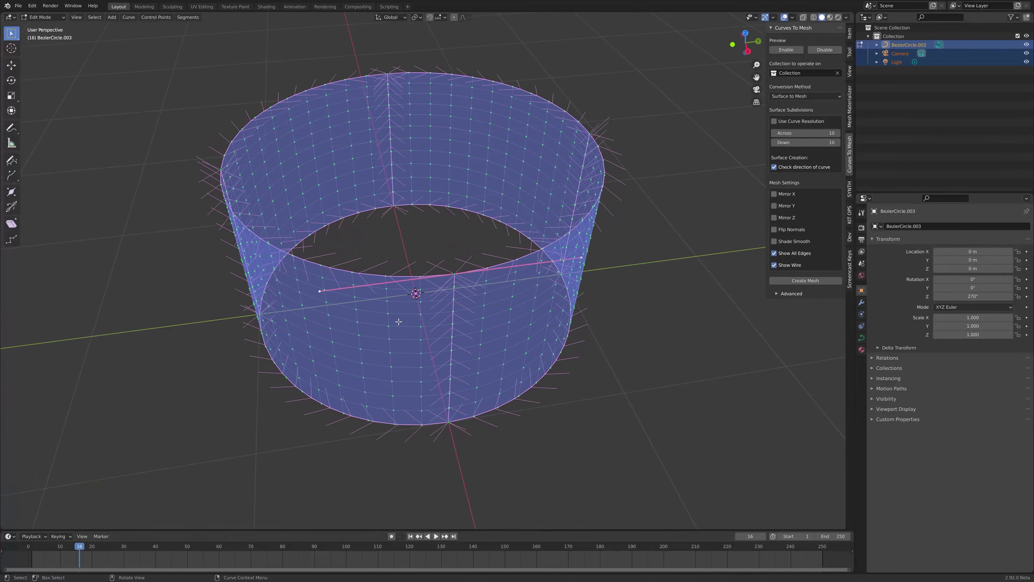
middle_click_drag(456, 277, 366, 279)
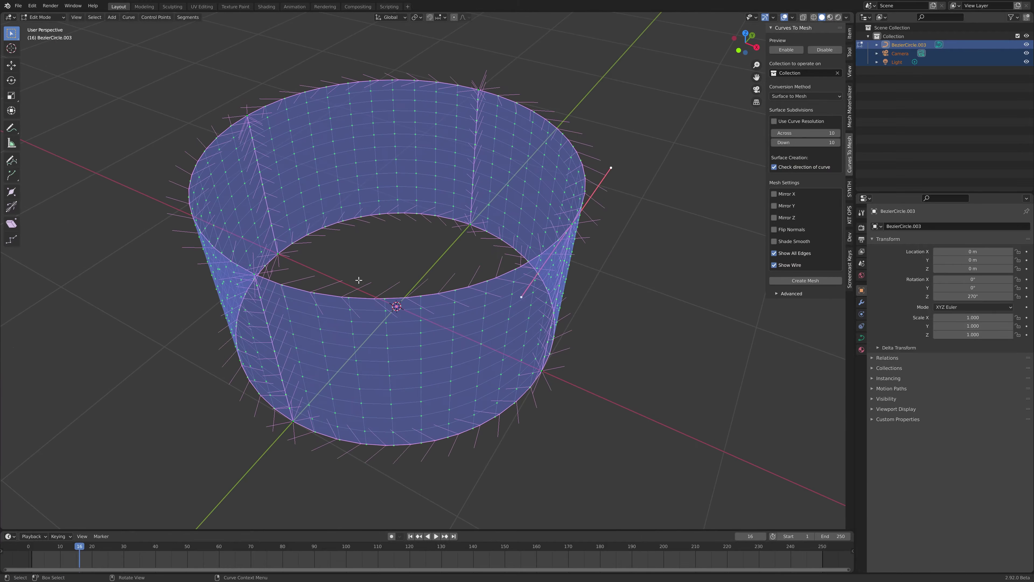
middle_click_drag(603, 259, 446, 259)
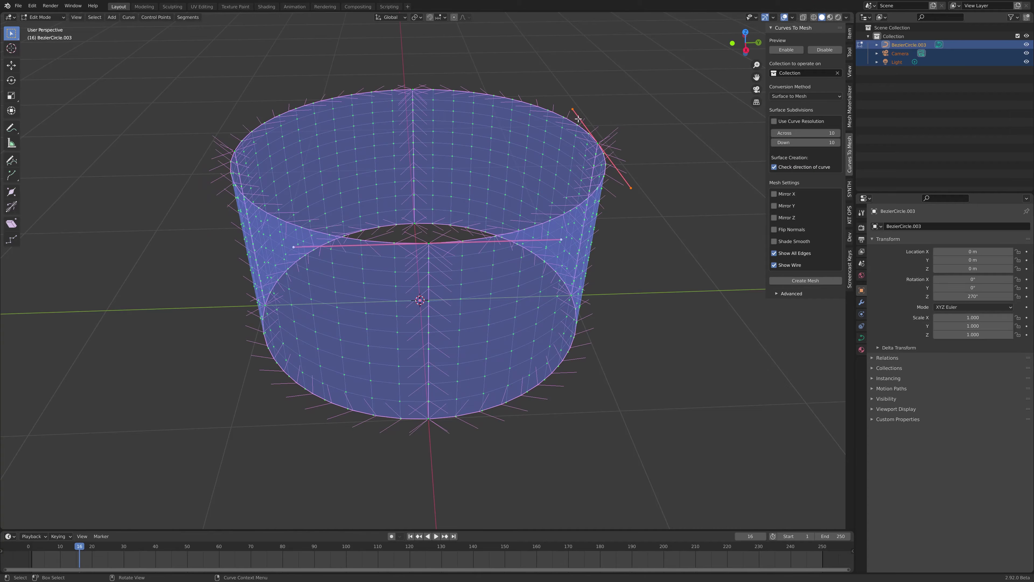
middle_click_drag(564, 198, 505, 236)
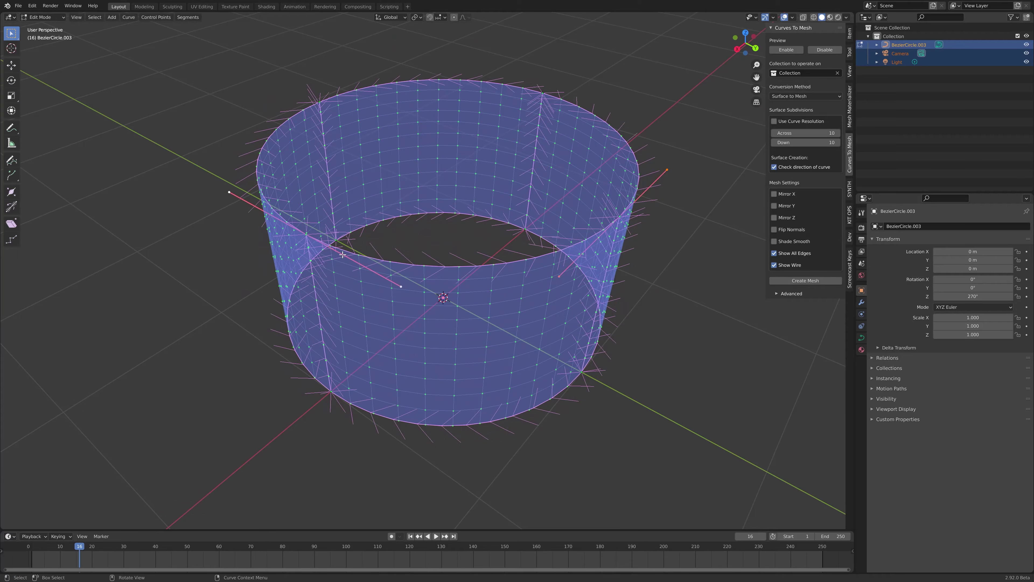
middle_click_drag(390, 214, 397, 231)
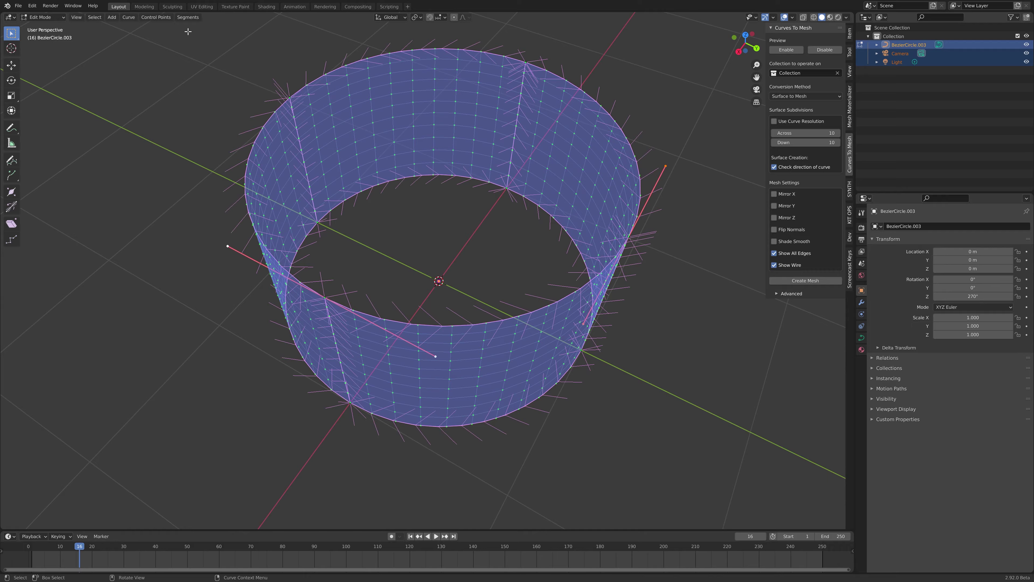
left_click(187, 19)
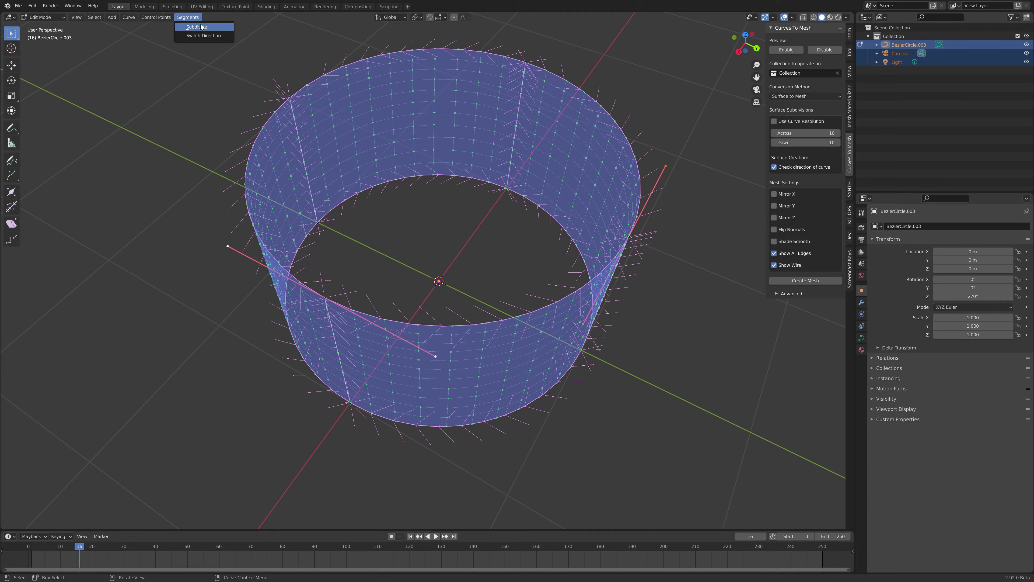
left_click(224, 35)
Examine the previewed cylinder walls around the switched upper-circle segment from below, from the side and from above
middle_click_drag(225, 36, 574, 118)
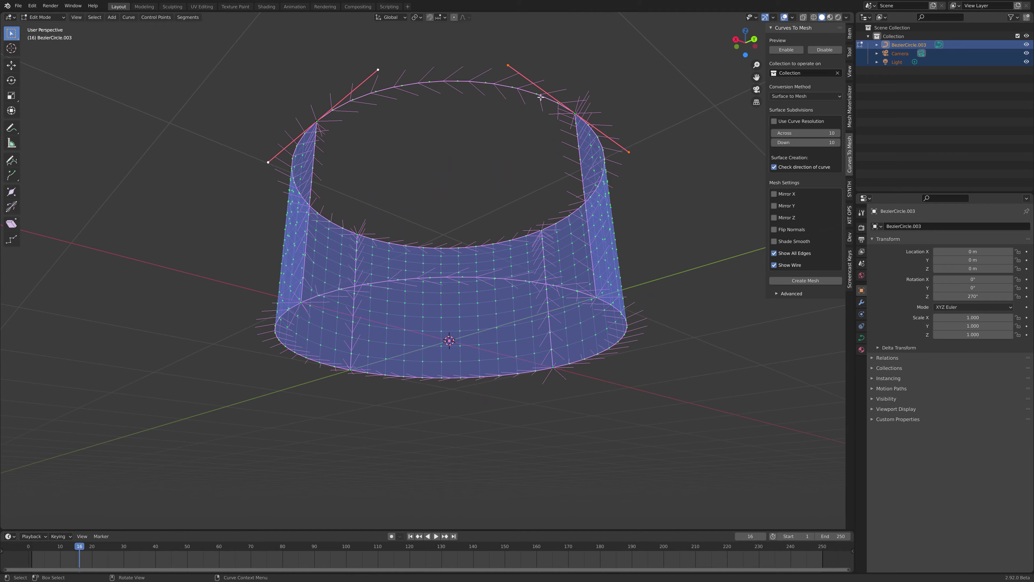
middle_click_drag(415, 129, 428, 141)
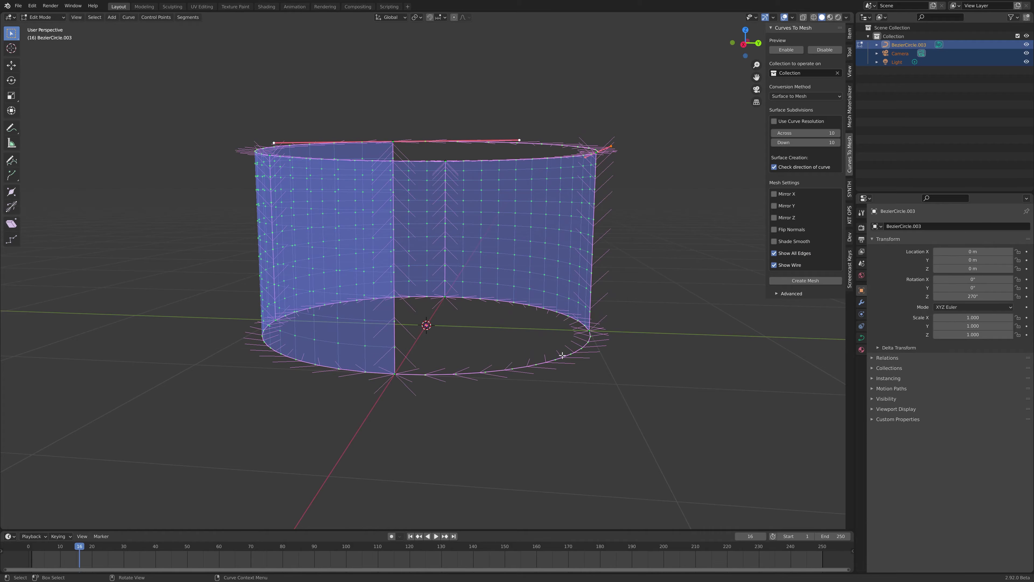
middle_click_drag(580, 213, 635, 181)
middle_click_drag(593, 218, 570, 187)
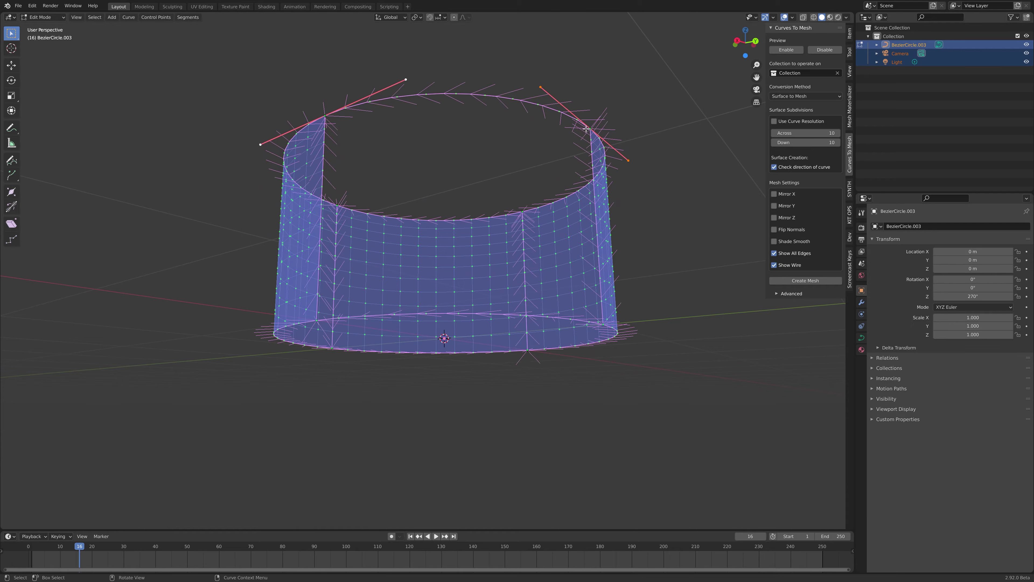
middle_click_drag(389, 122, 538, 268)
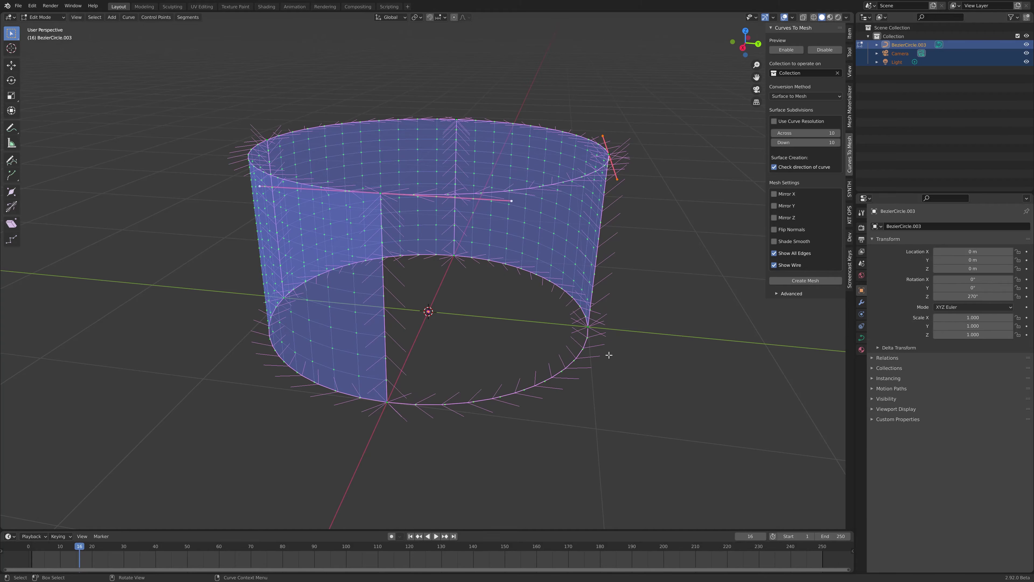
middle_click_drag(552, 257, 577, 248)
middle_click_drag(450, 255, 512, 251)
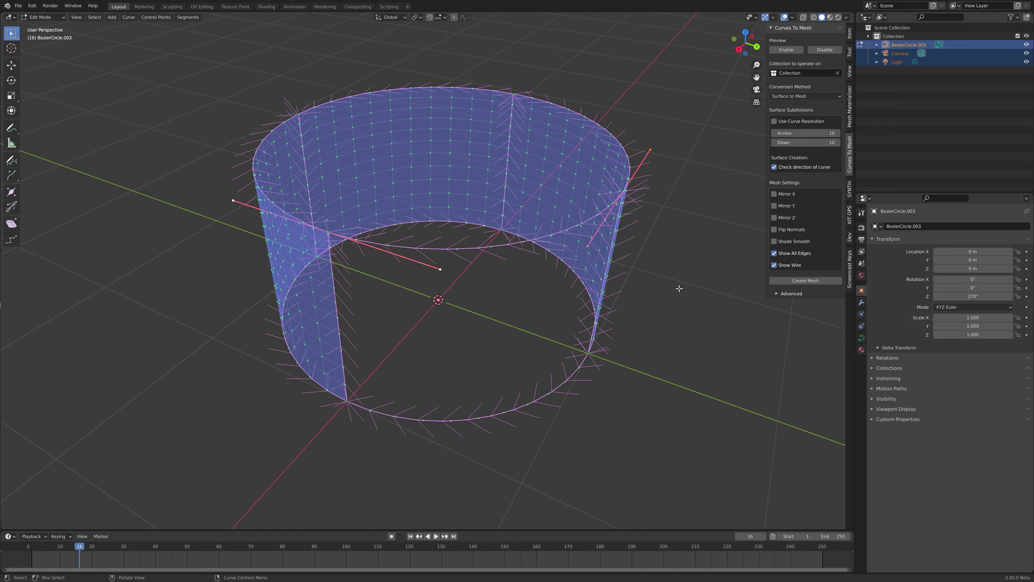
scroll(445, 336, "down", 4)
middle_click_drag(437, 291, 465, 327)
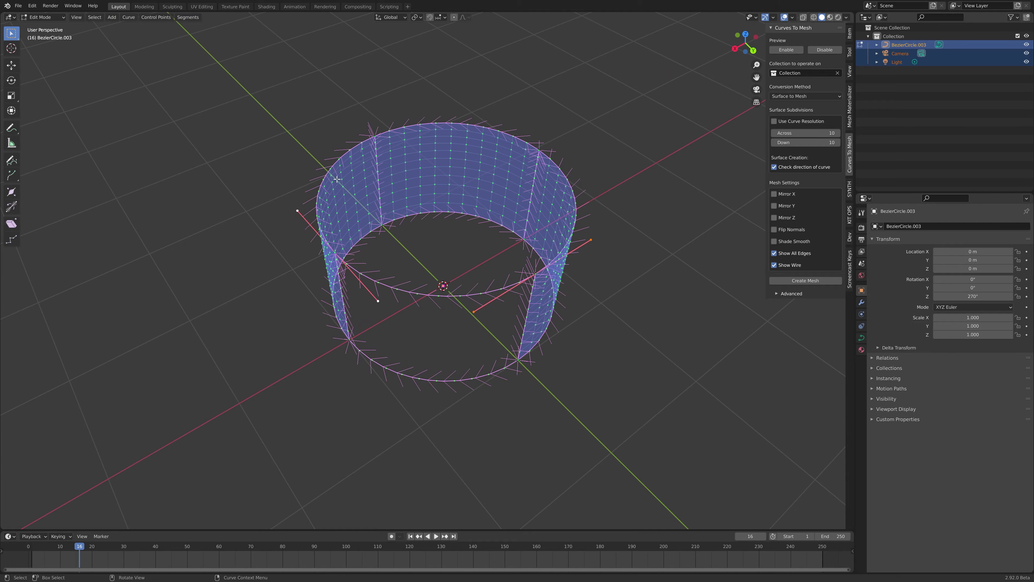
Open car_curve.blend from the tests folder without saving the changes to the cylinder file
left_click(18, 6)
mouse_move(31, 35)
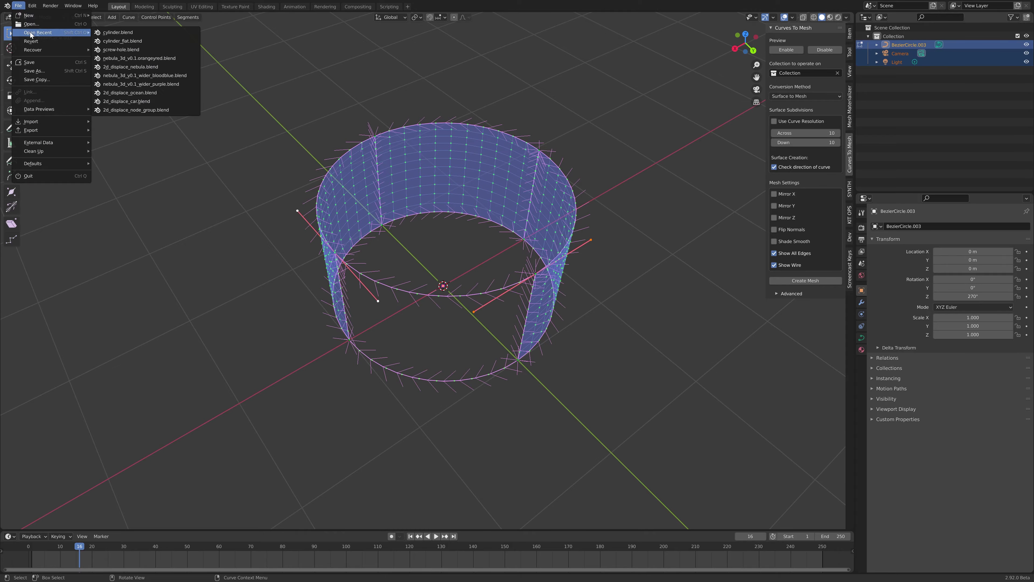
left_click(31, 24)
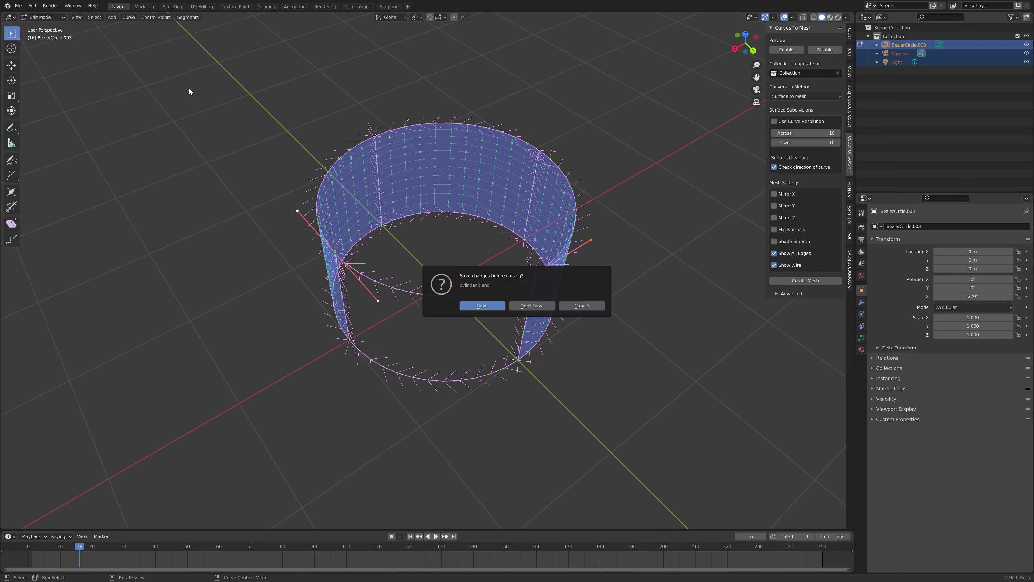
left_click(528, 306)
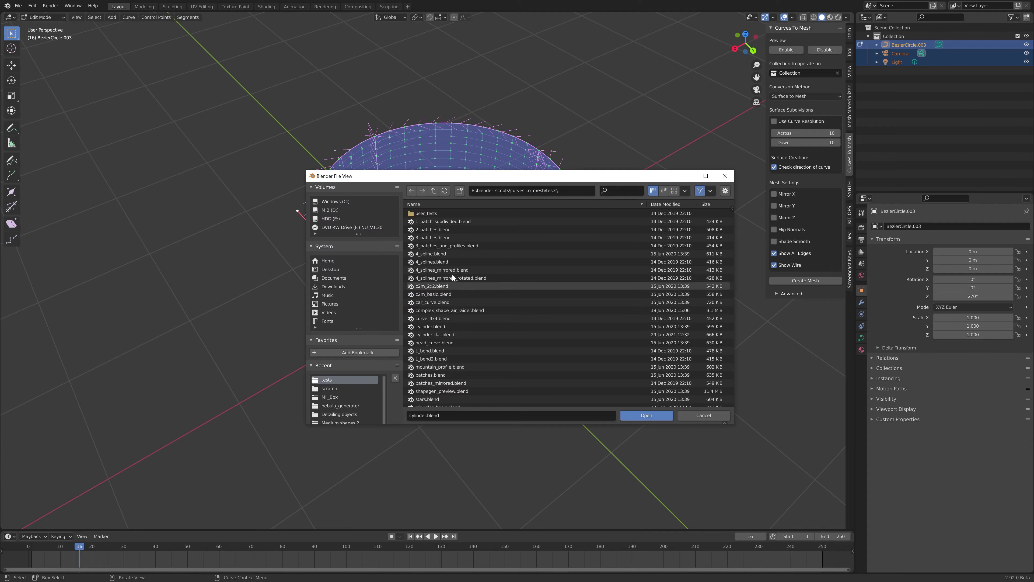
left_click(434, 205)
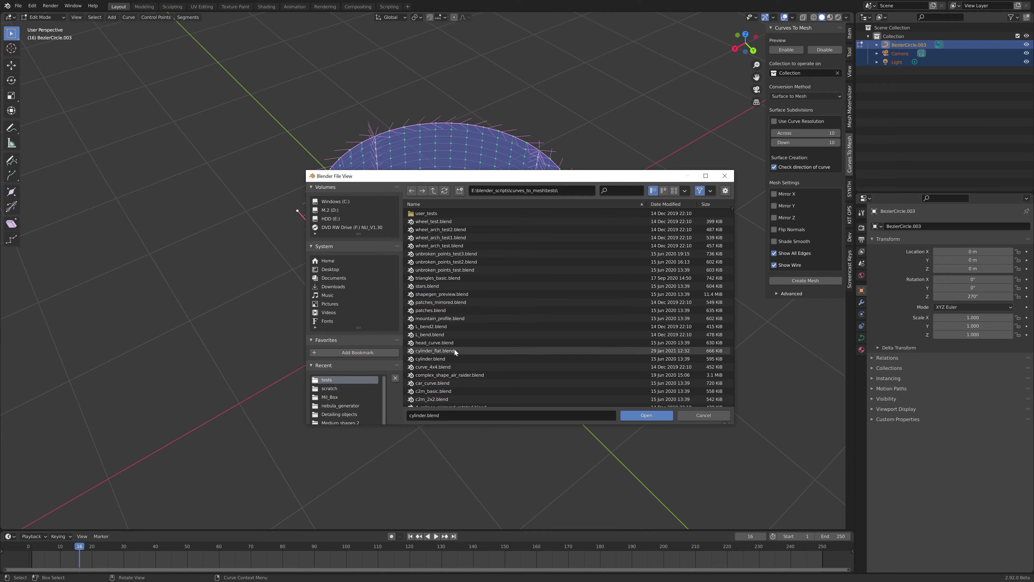
left_click(427, 204)
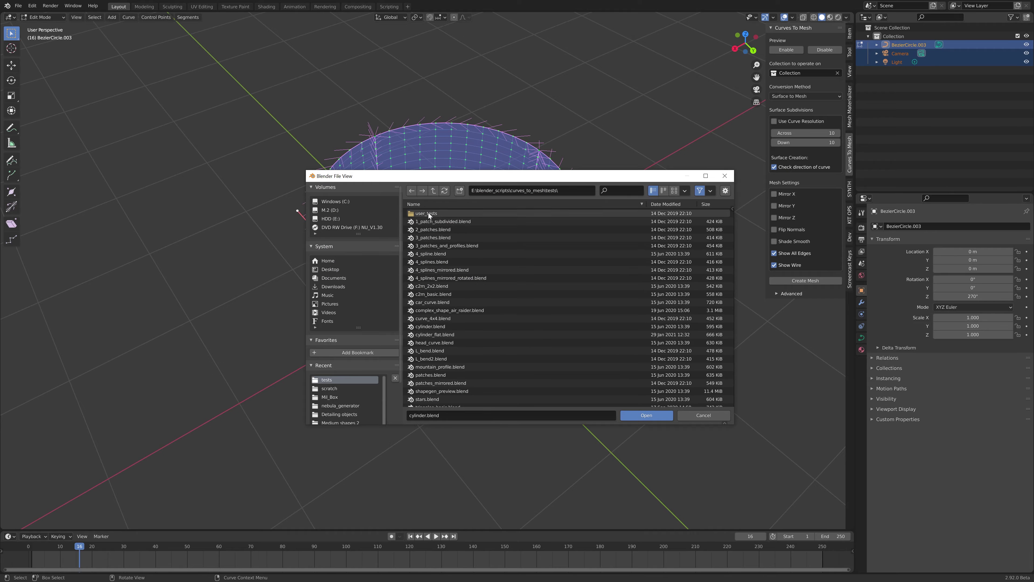
left_click(513, 303)
double_click(504, 301)
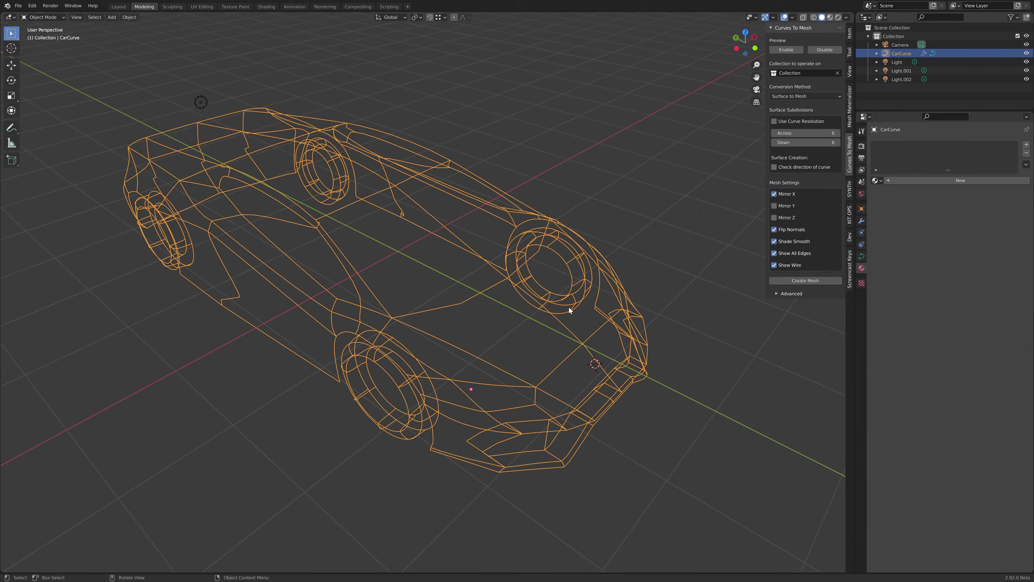
Enter Edit Mode on the car curve and inspect its splines from the front, the side and above
middle_click_drag(583, 228, 307, 231)
scroll(457, 337, "up", 4)
scroll(412, 288, "down", 2)
middle_click_drag(412, 288, 583, 263)
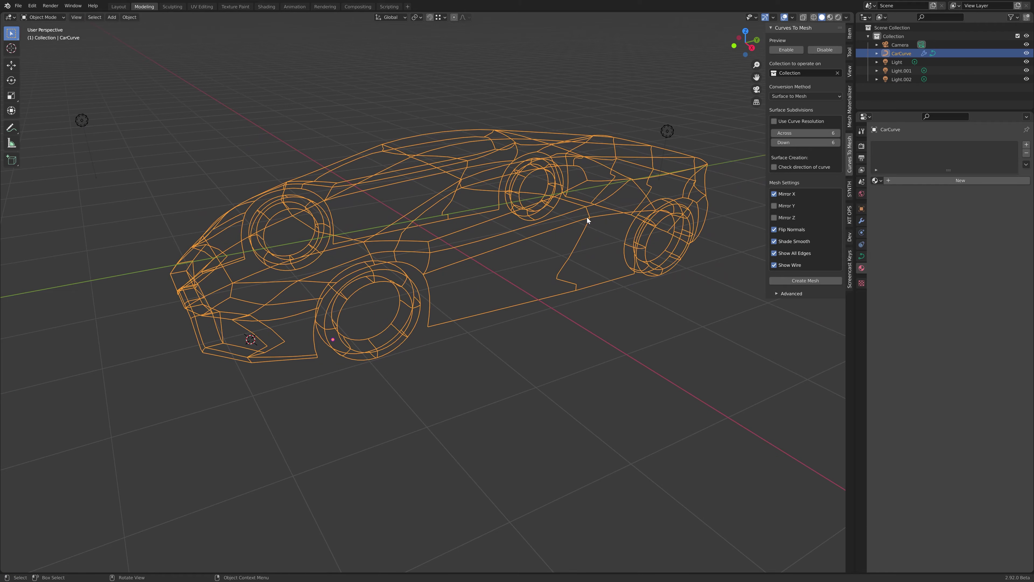
key("Tab")
middle_click_drag(474, 256, 491, 262)
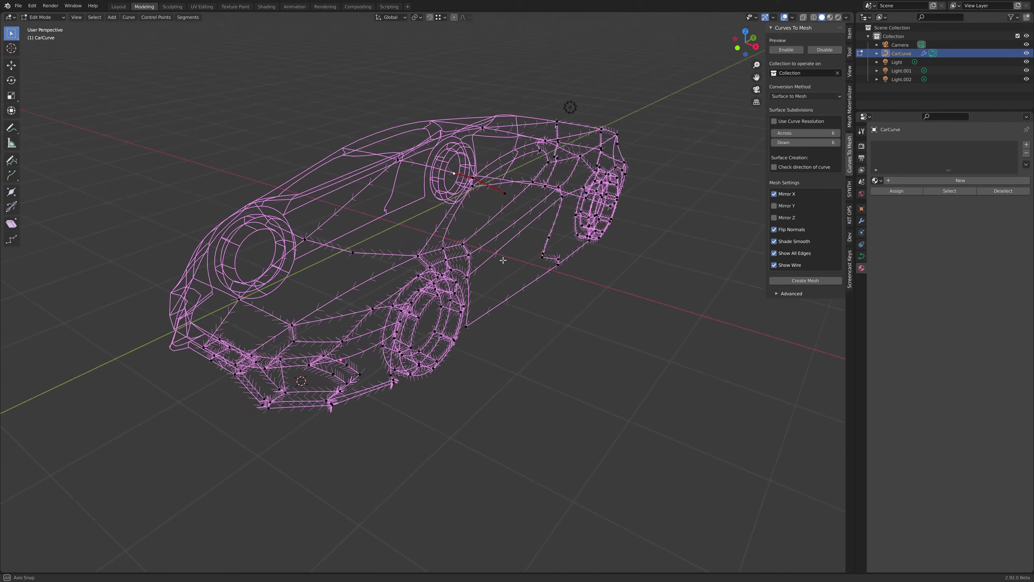
middle_click_drag(535, 232, 527, 259)
scroll(506, 269, "up", 3)
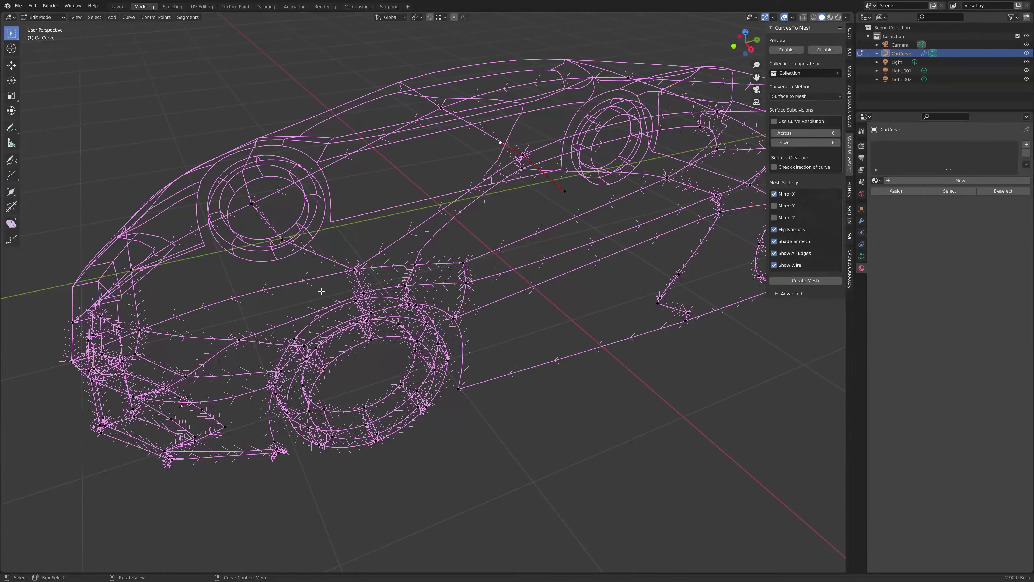
middle_click_drag(248, 300, 213, 311)
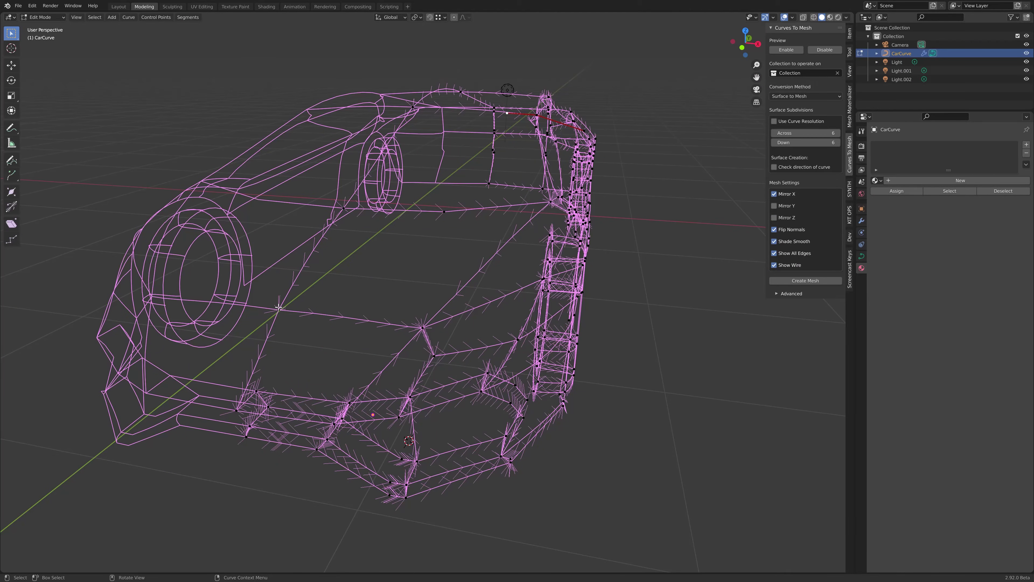
middle_click_drag(451, 209, 430, 254)
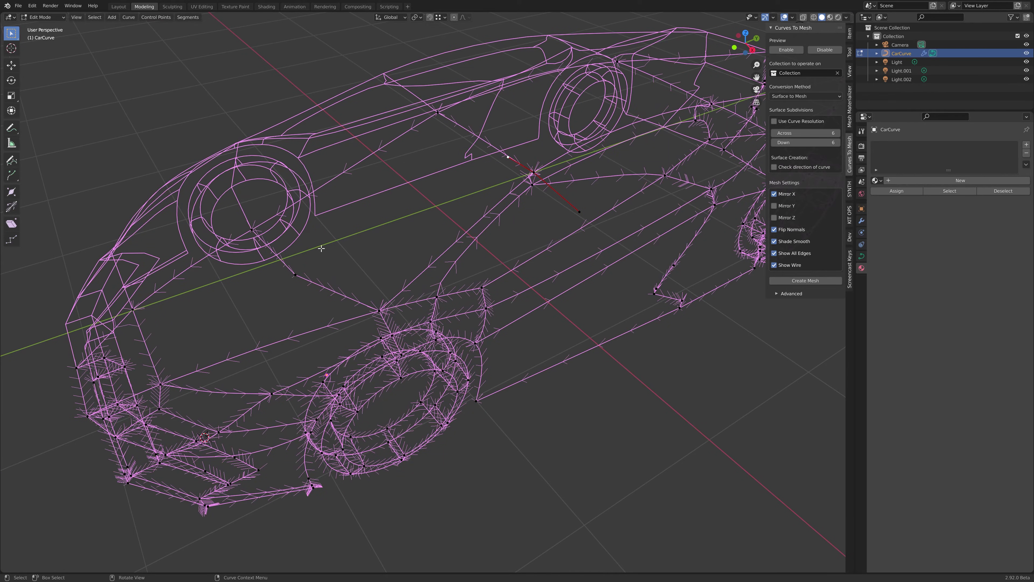
middle_click_drag(318, 248, 374, 240)
middle_click_drag(434, 213, 469, 240)
middle_click_drag(612, 218, 531, 236)
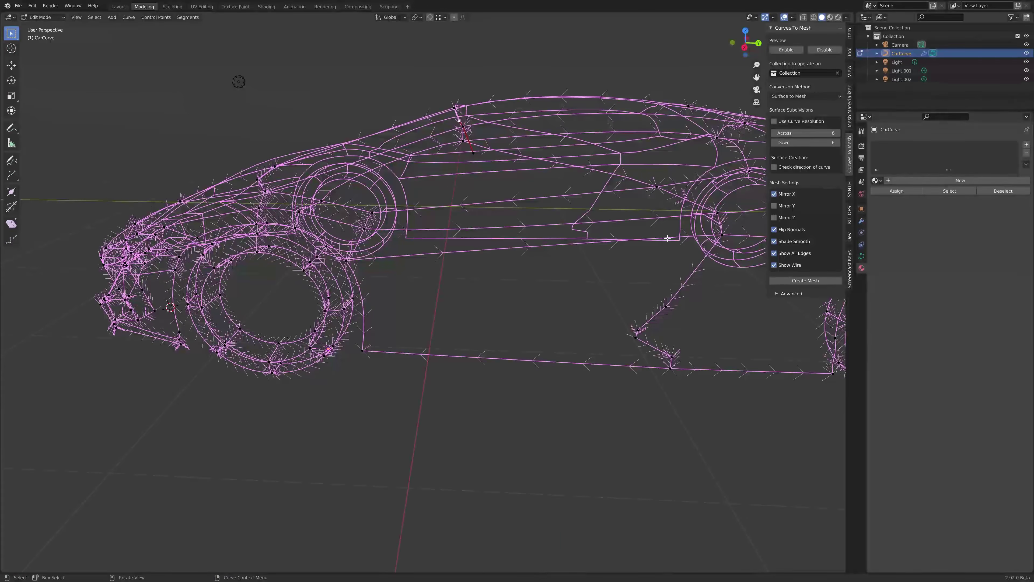
middle_click_drag(484, 296, 582, 336)
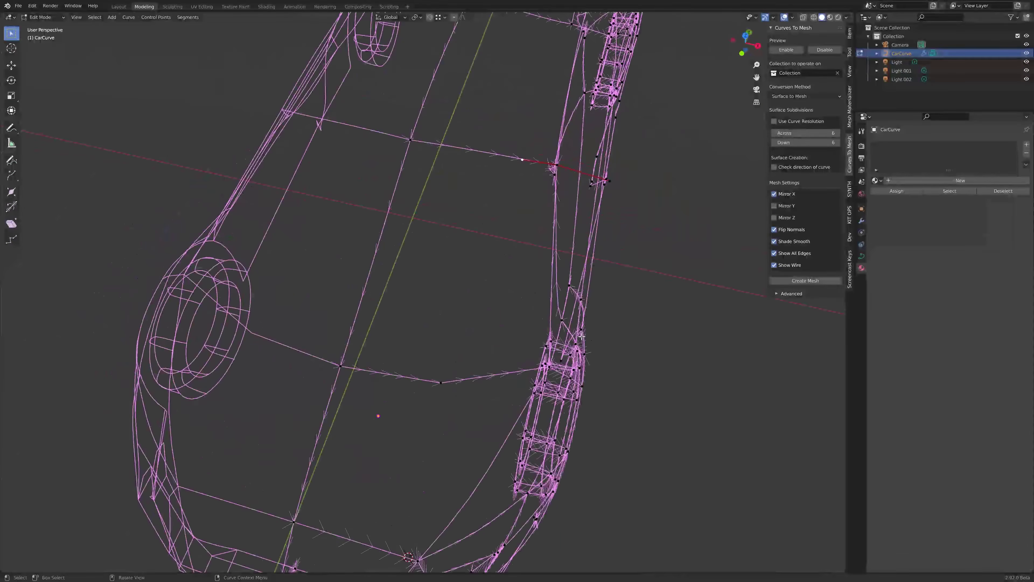
Enable the live preview of the car curve and examine the surfaces of the body and wheels
middle_click_drag(485, 282, 704, 173)
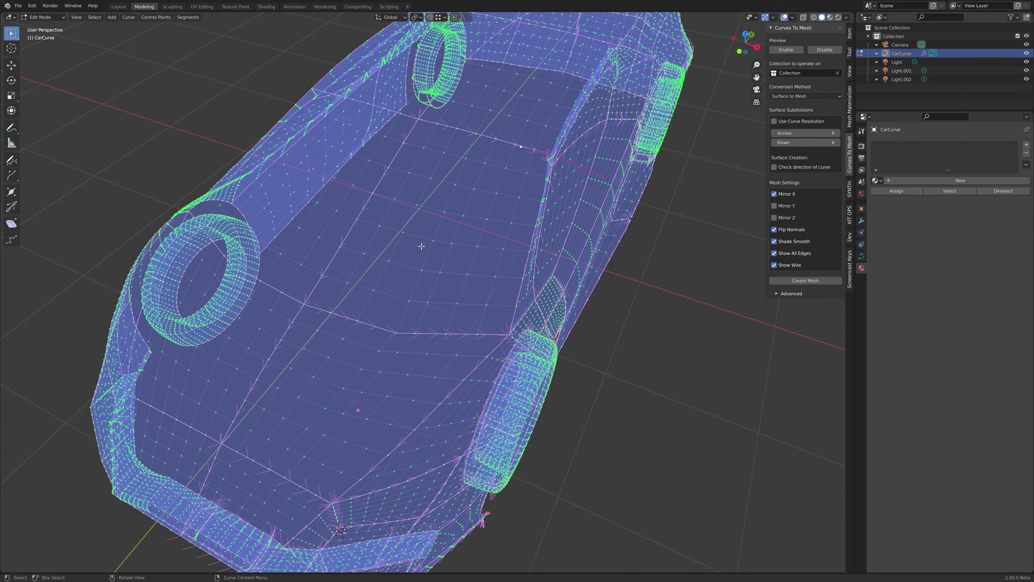
middle_click_drag(421, 246, 445, 283)
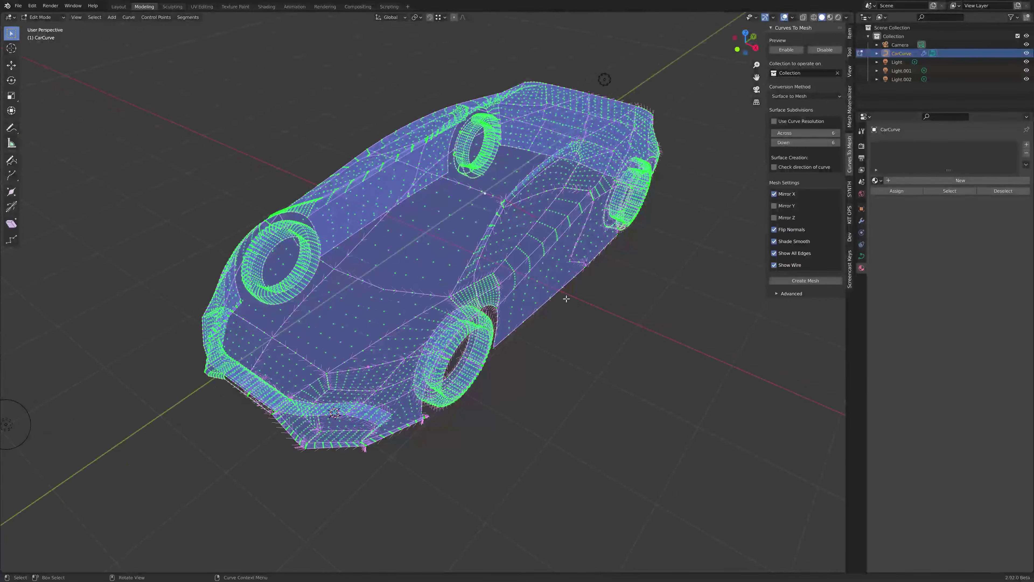
scroll(566, 299, "up", 2)
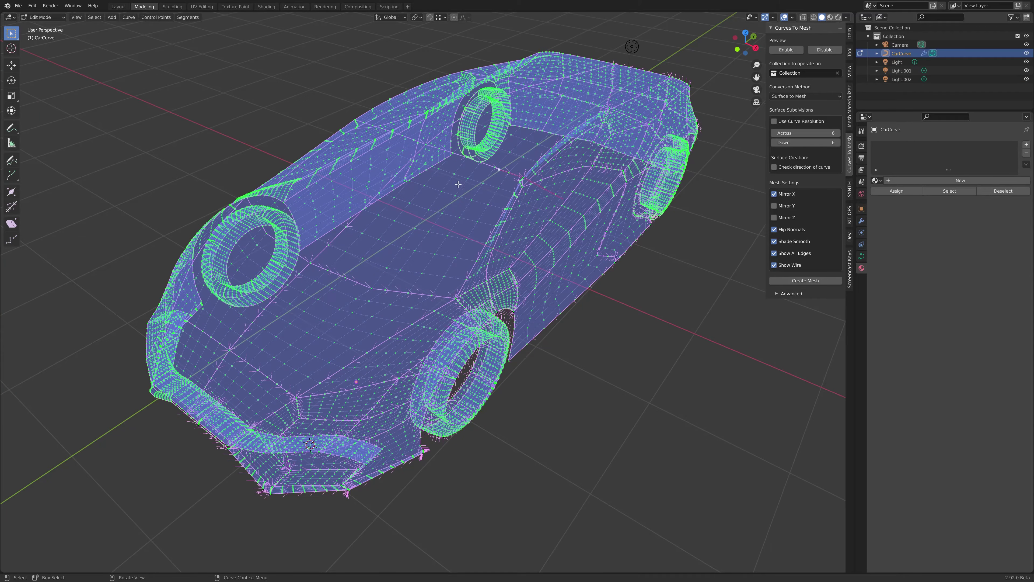
middle_click_drag(636, 224, 405, 245)
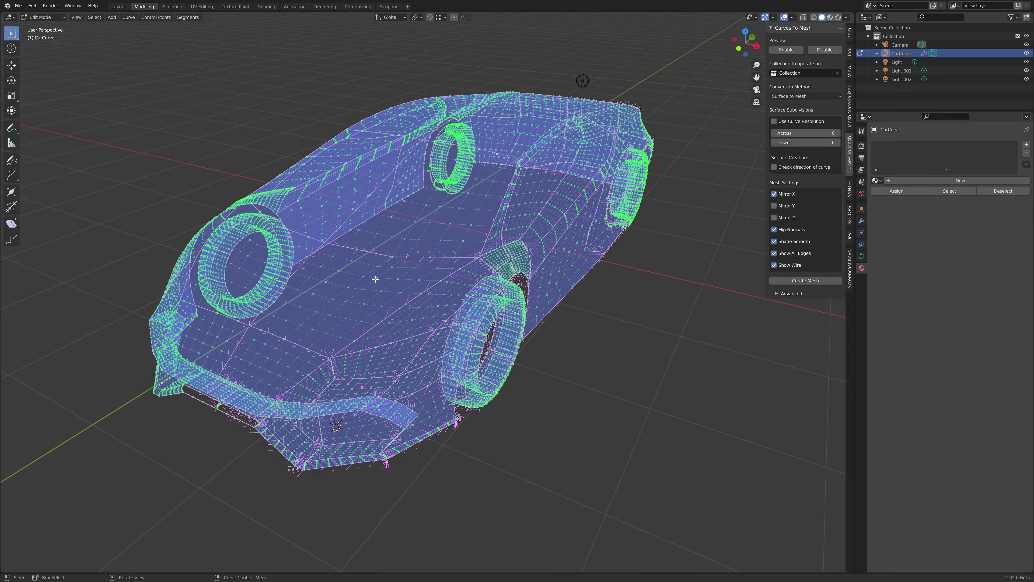
mouse_move(358, 265)
middle_mouse_down()
mouse_move(437, 272)
mouse_move(341, 252)
mouse_move(361, 275)
middle_mouse_up()
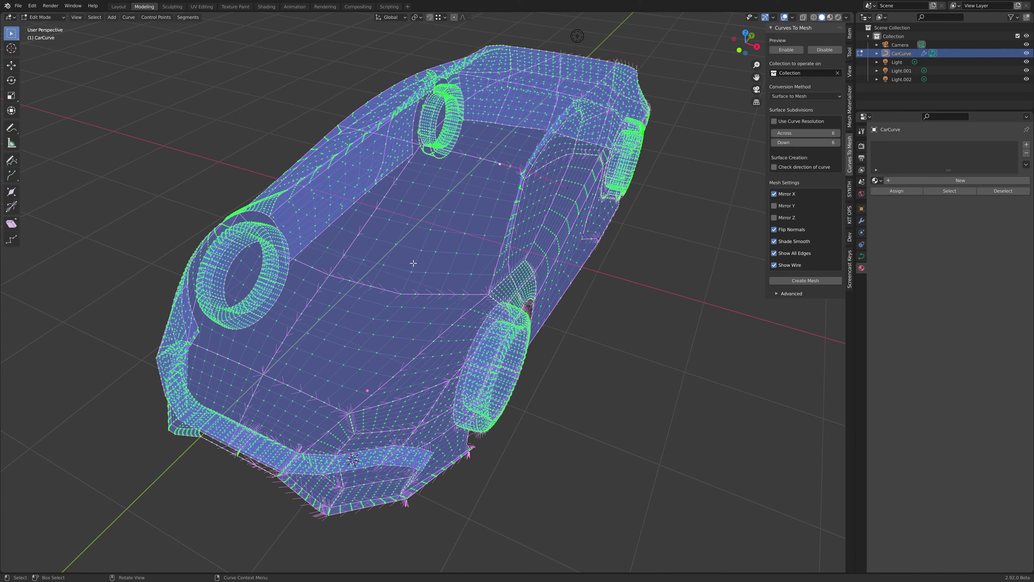
middle_click_drag(409, 197, 427, 224)
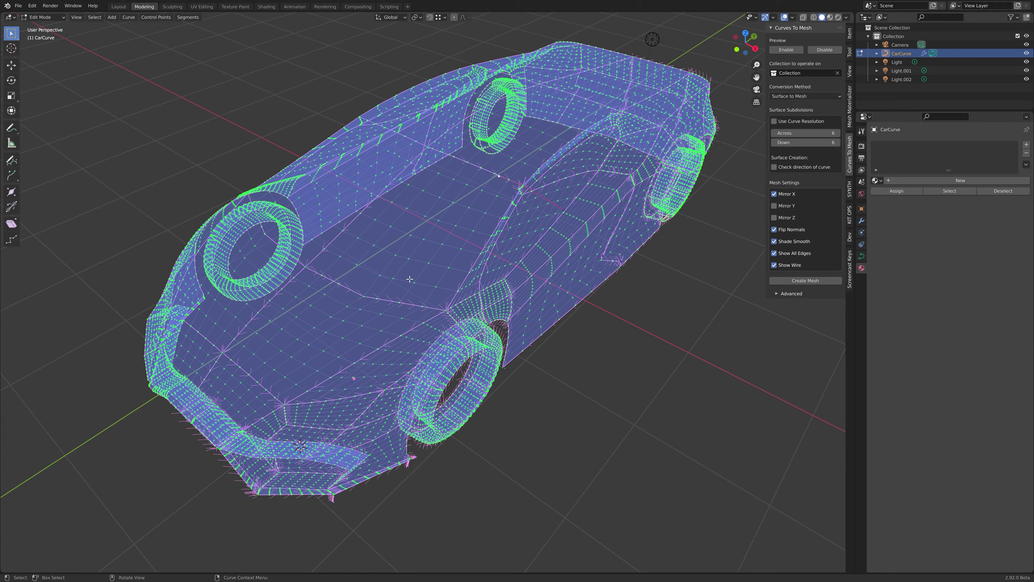
middle_click_drag(413, 240, 445, 248)
middle_click_drag(381, 274, 399, 271)
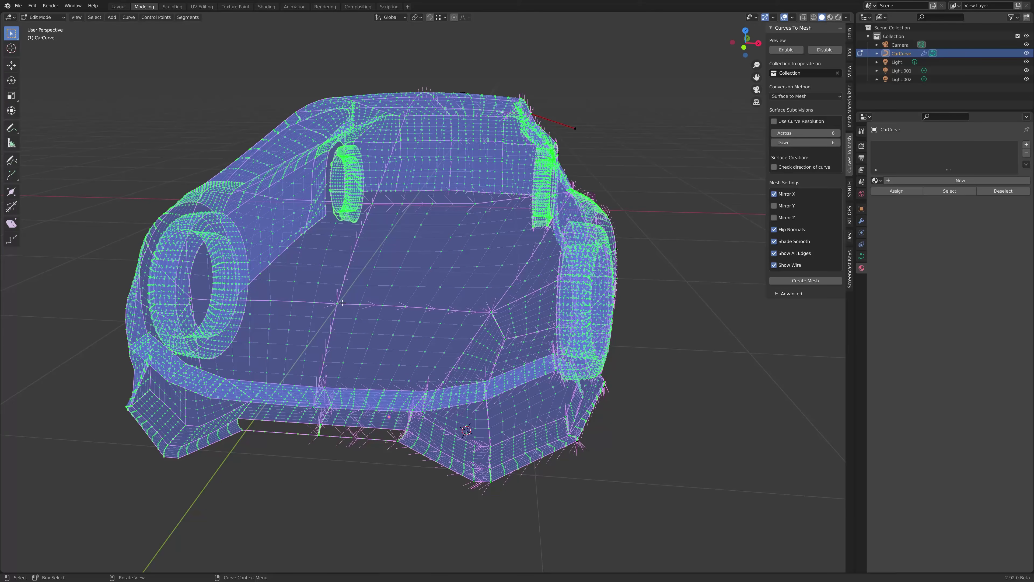
middle_click_drag(524, 200, 343, 320)
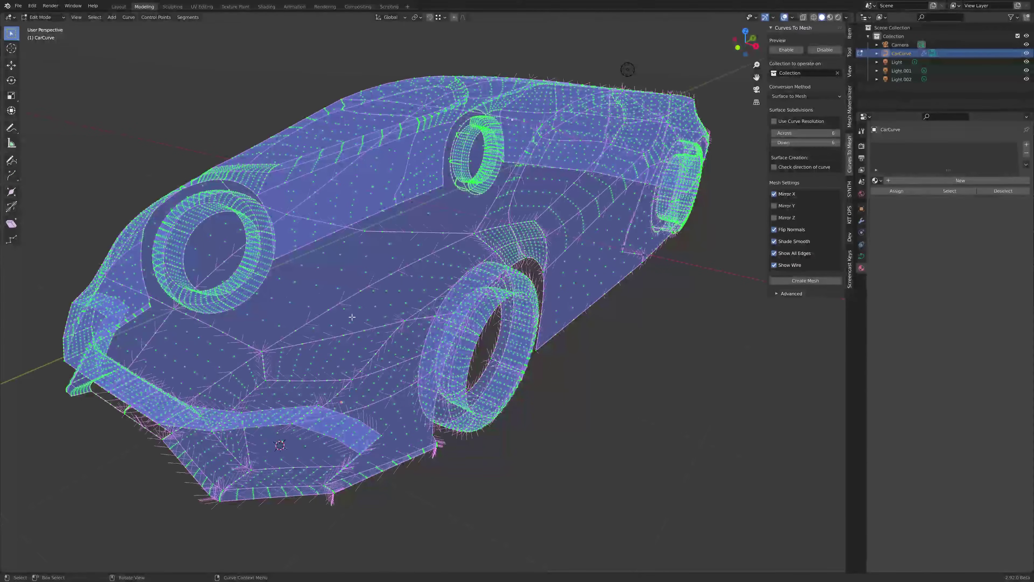
middle_click_drag(411, 287, 418, 273)
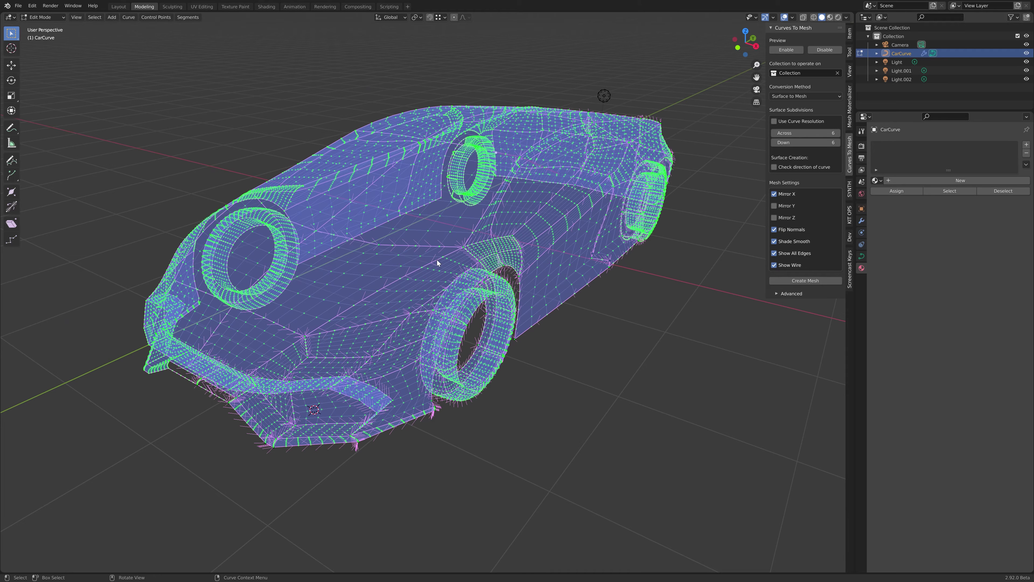
Return to Object Mode and create the mesh from the car curve with the current surface settings
key("Tab")
middle_click_drag(512, 195, 505, 206)
left_click(816, 280)
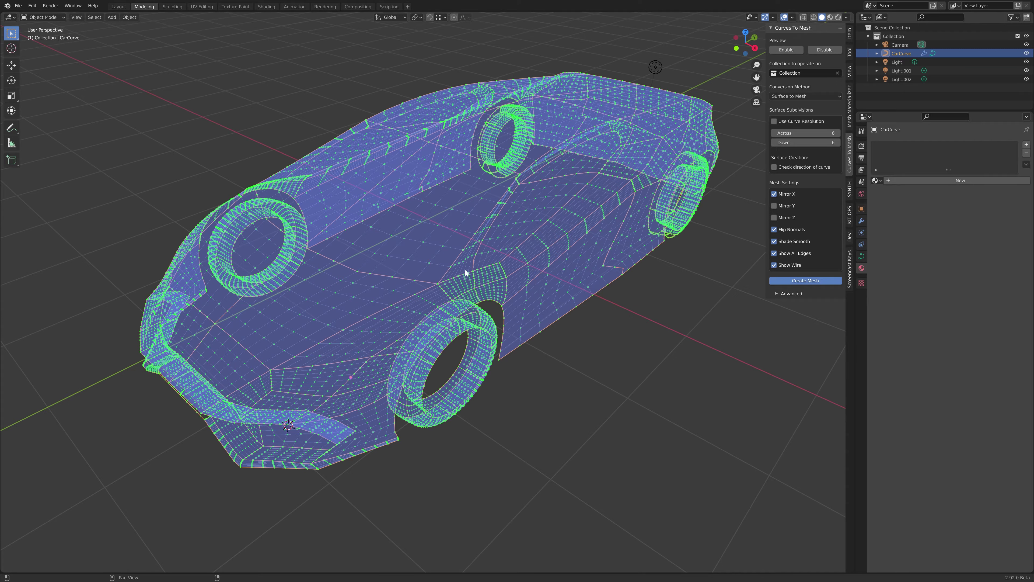
Inspect the mesh generated from the car curve along its side, hood and front corner
middle_click_drag(394, 206, 409, 247)
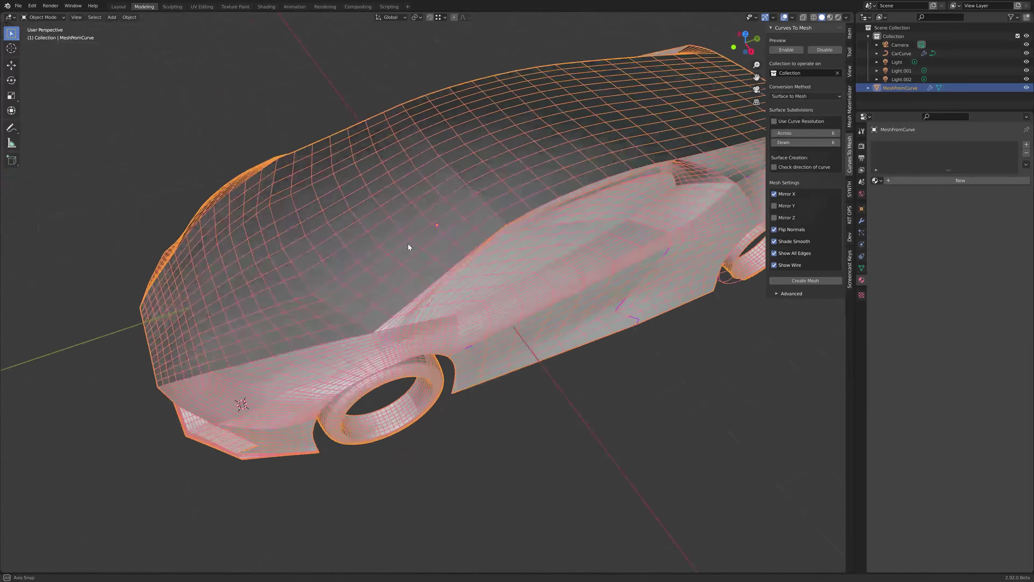
middle_click_drag(538, 208, 395, 294)
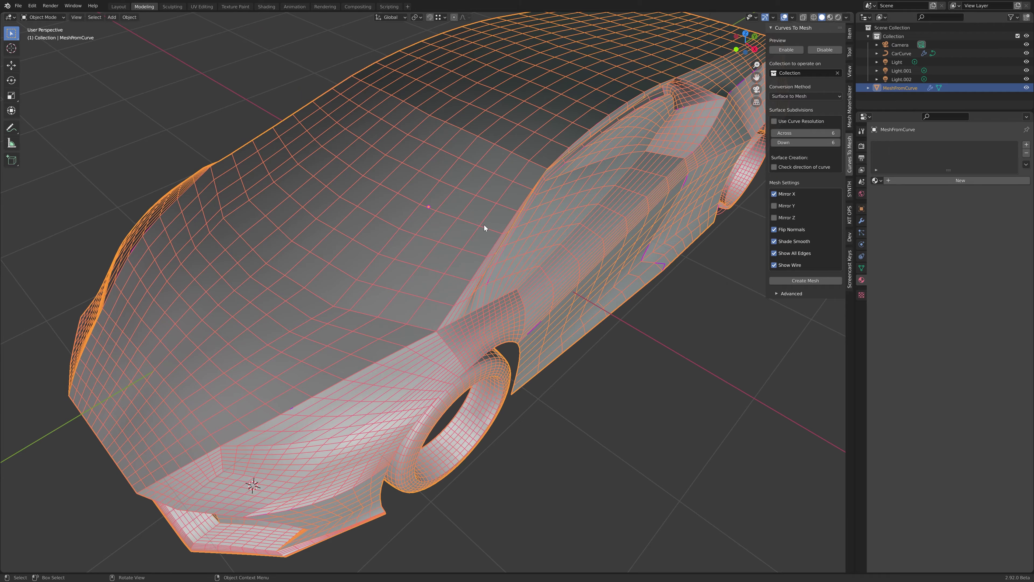
scroll(408, 245, "down", 4)
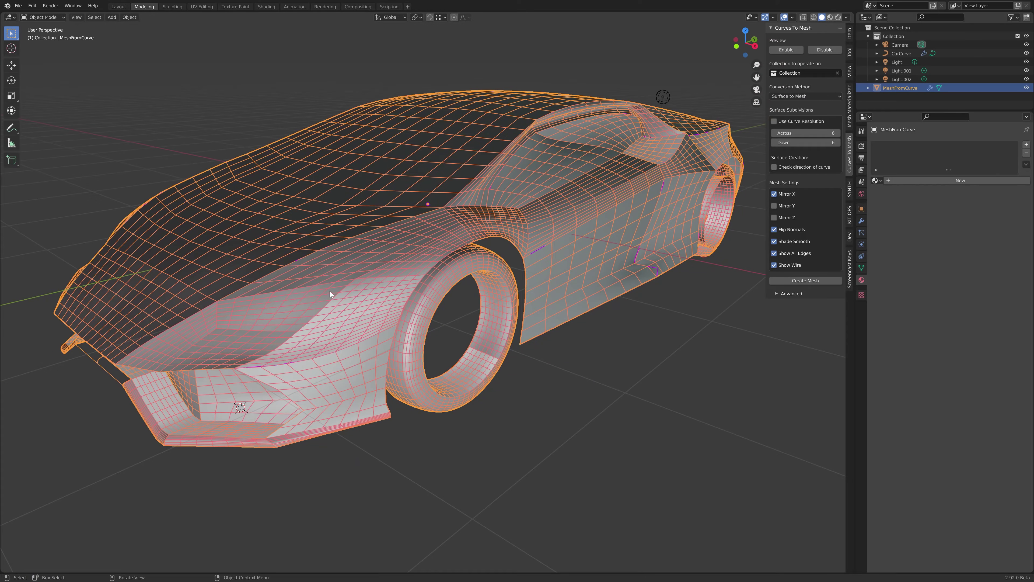
middle_click_drag(249, 237, 477, 230)
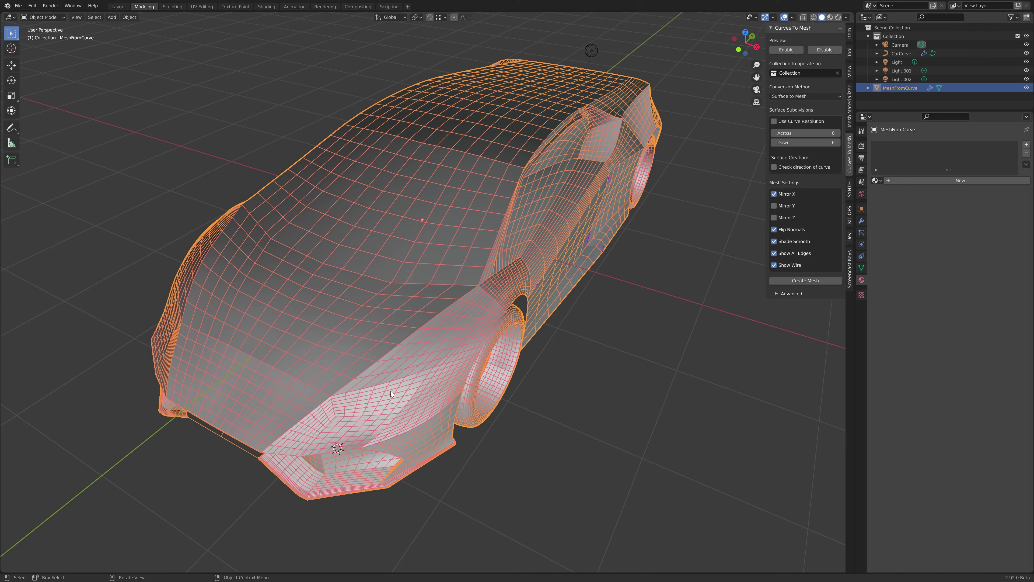
scroll(371, 411, "up", 2)
middle_click_drag(370, 402, 328, 333)
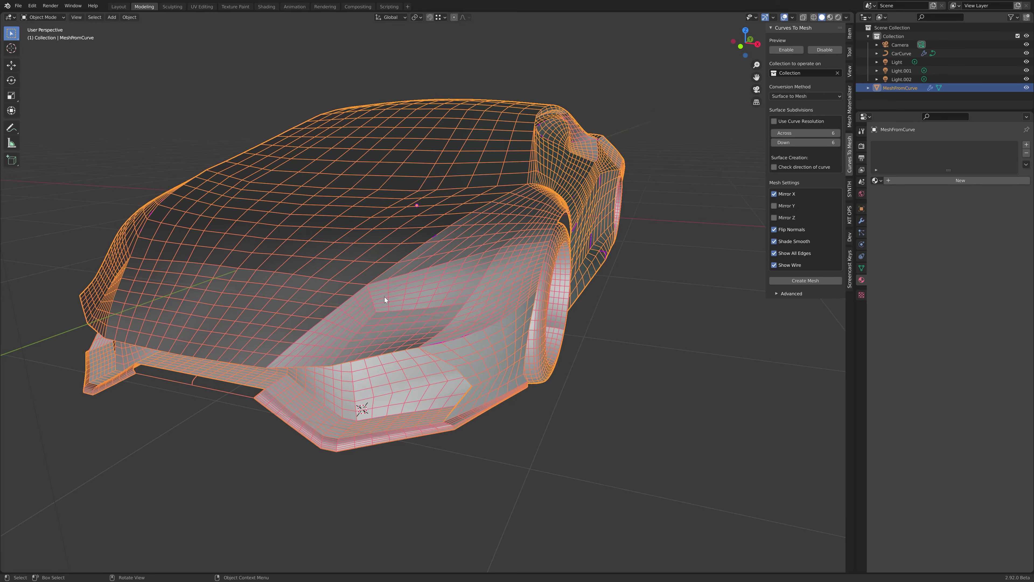
Select the block of faces at the front headlight area of the mesh, inset it by 0.00754 m and extrude it inward
key("Tab")
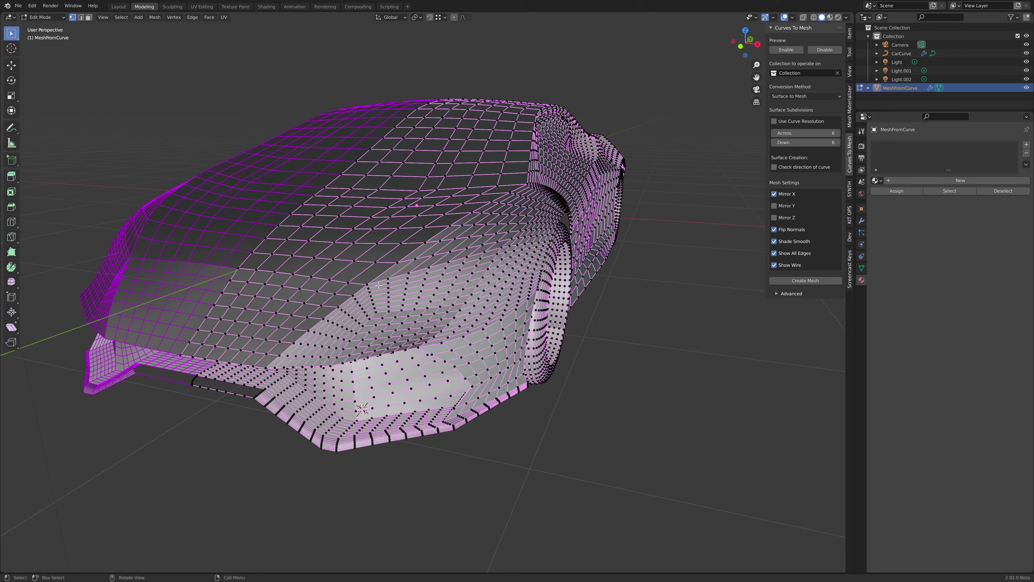
key("3")
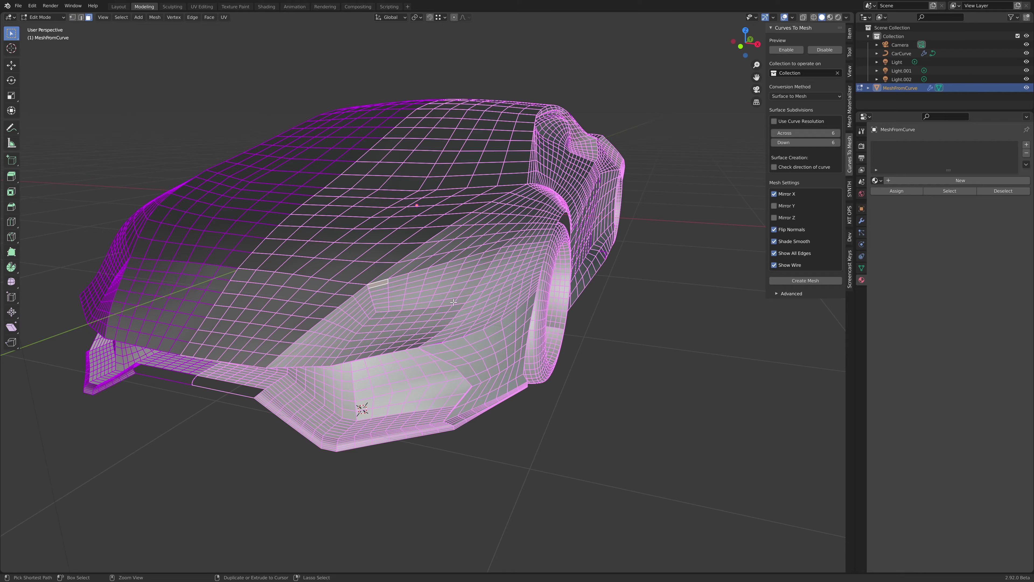
left_click(459, 301, "ctrl+shift")
key("i")
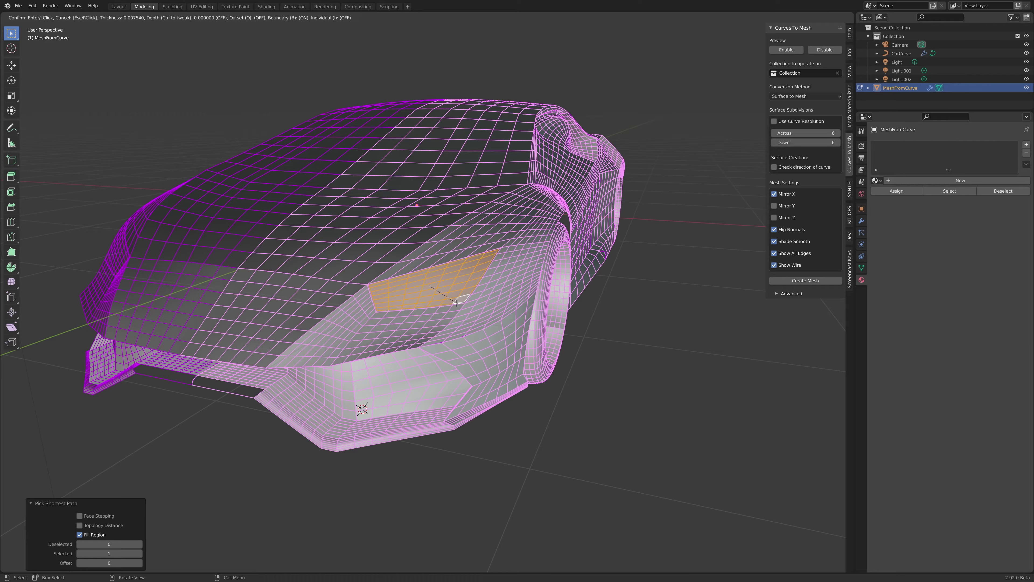
left_click(457, 302)
key("e")
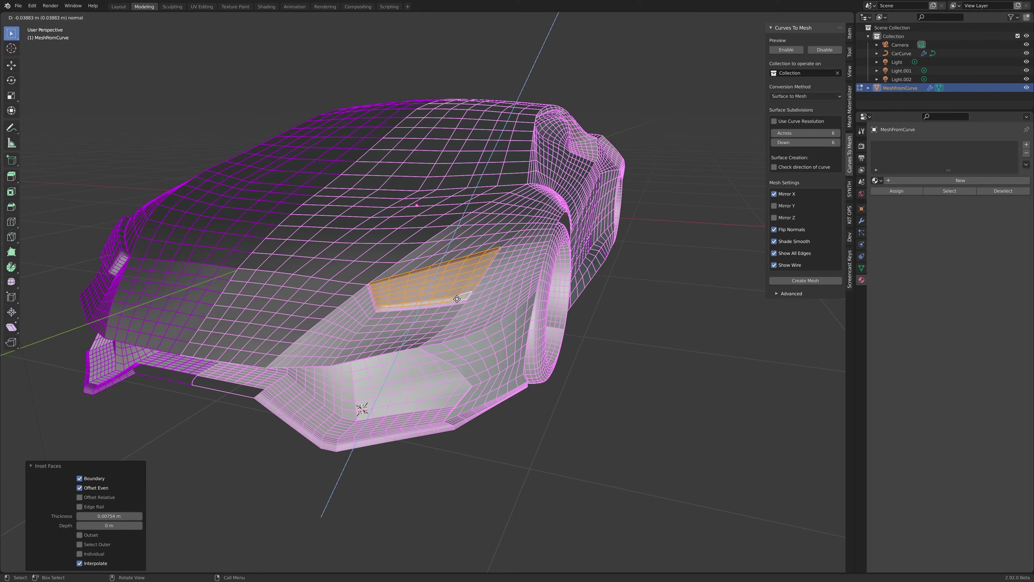
left_click(462, 309)
key("Tab")
Examine the recessed headlight area and the rest of the car mesh from the side, front and above
middle_click_drag(546, 304, 506, 321)
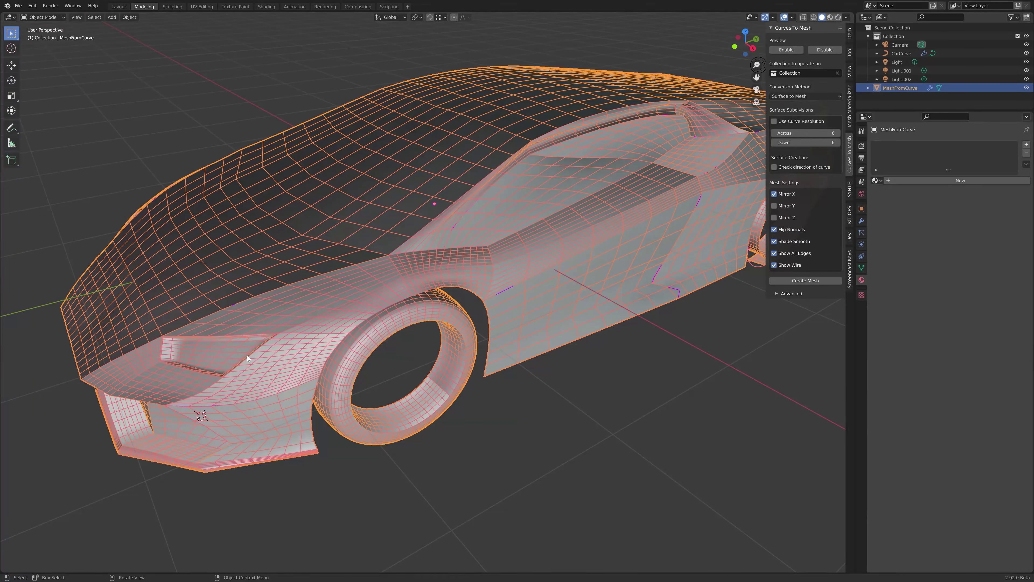
middle_click_drag(568, 259, 462, 248)
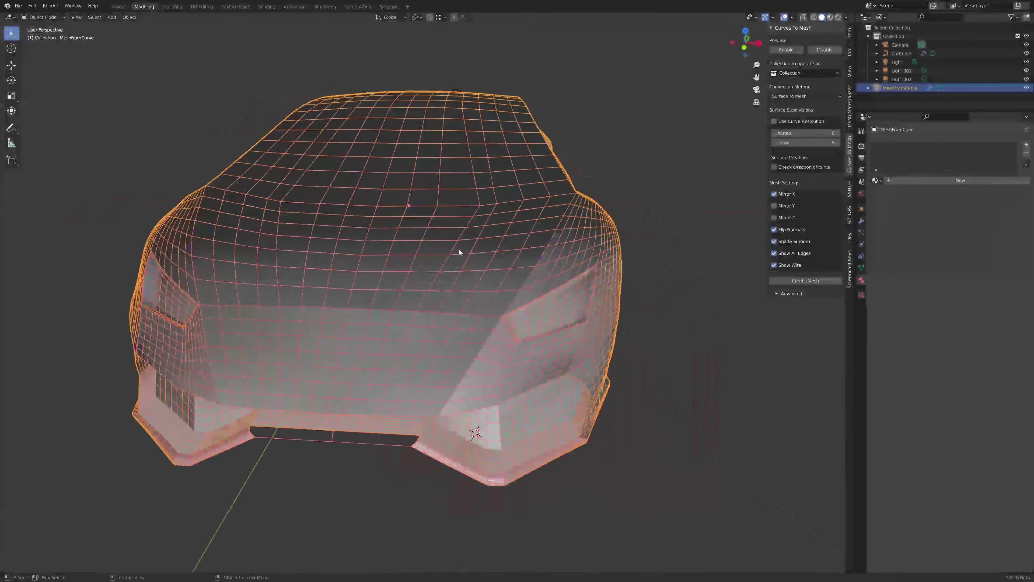
middle_click_drag(482, 291, 479, 245)
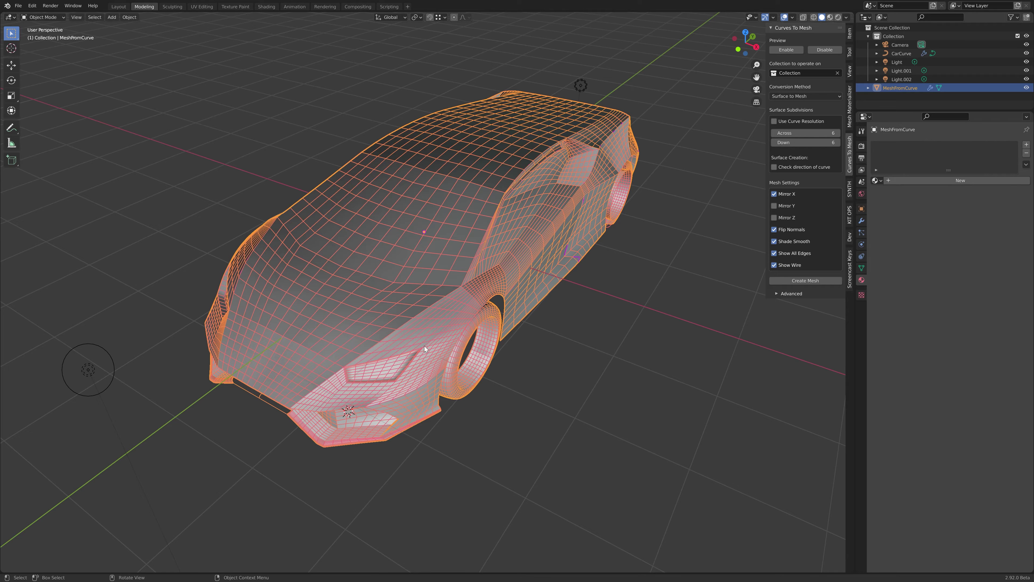
middle_click_drag(334, 385, 387, 370)
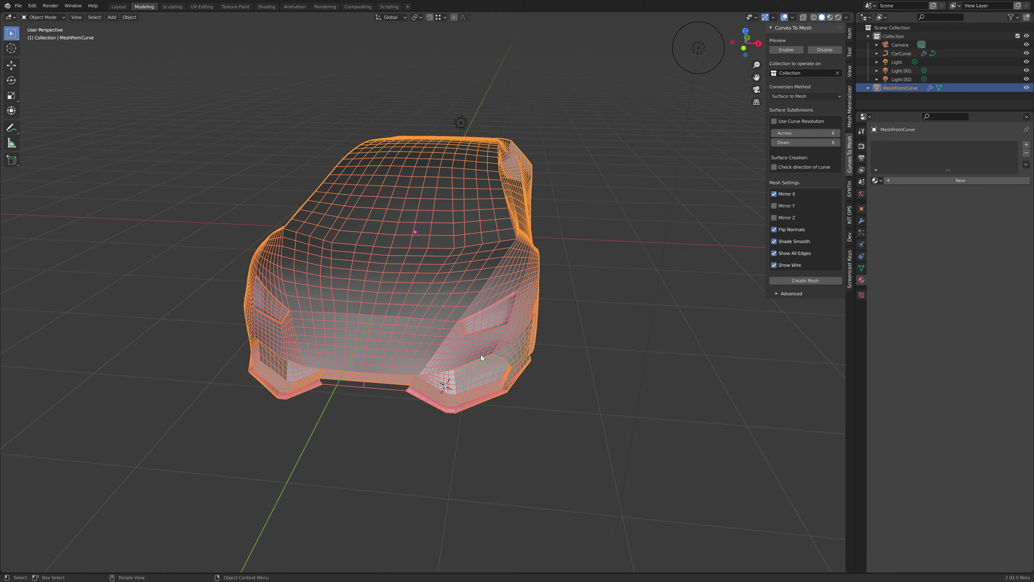
middle_click_drag(558, 301, 407, 304)
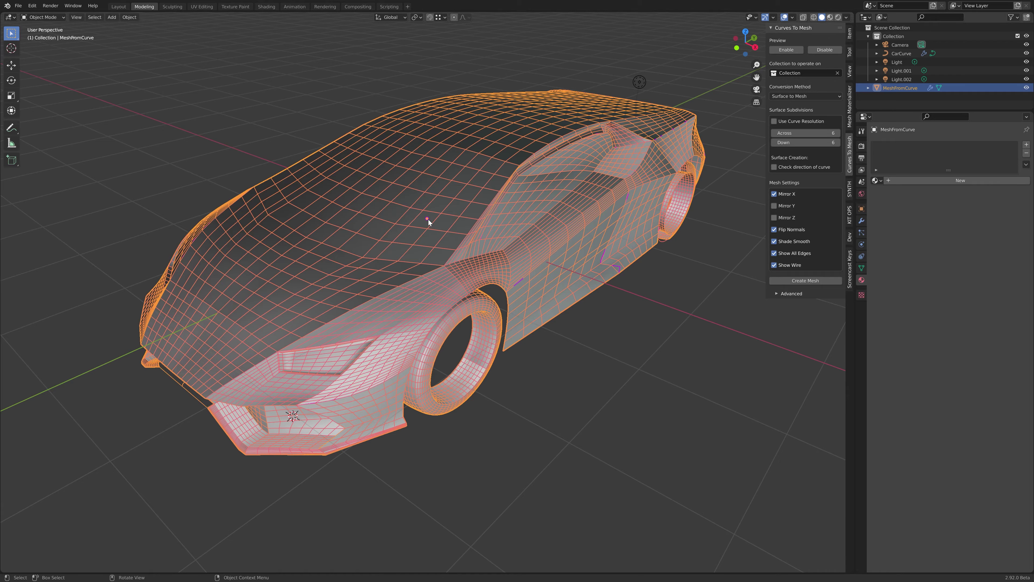
middle_click_drag(426, 218, 586, 281)
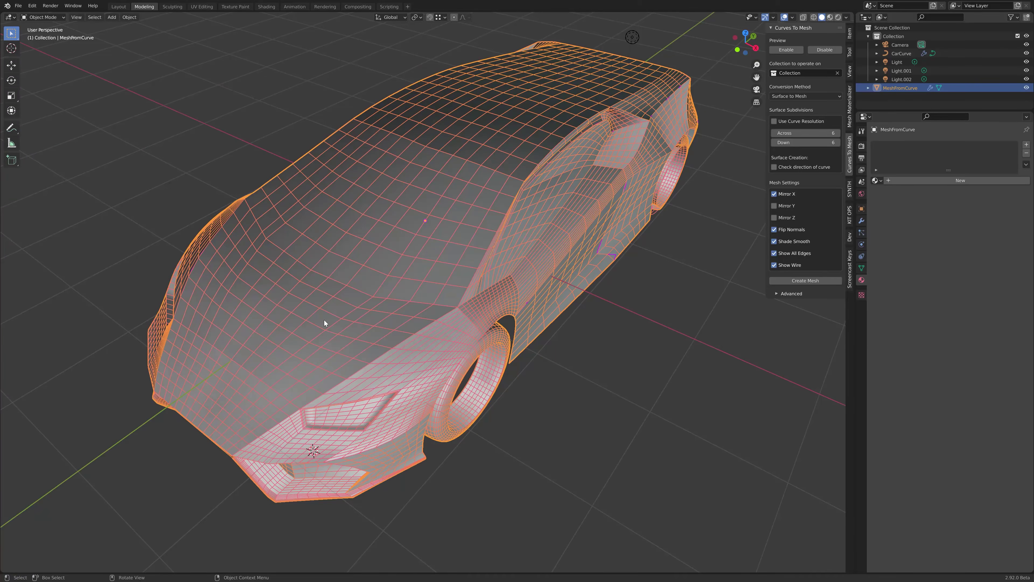
Delete the generated car mesh and select the original car curve
key("Delete")
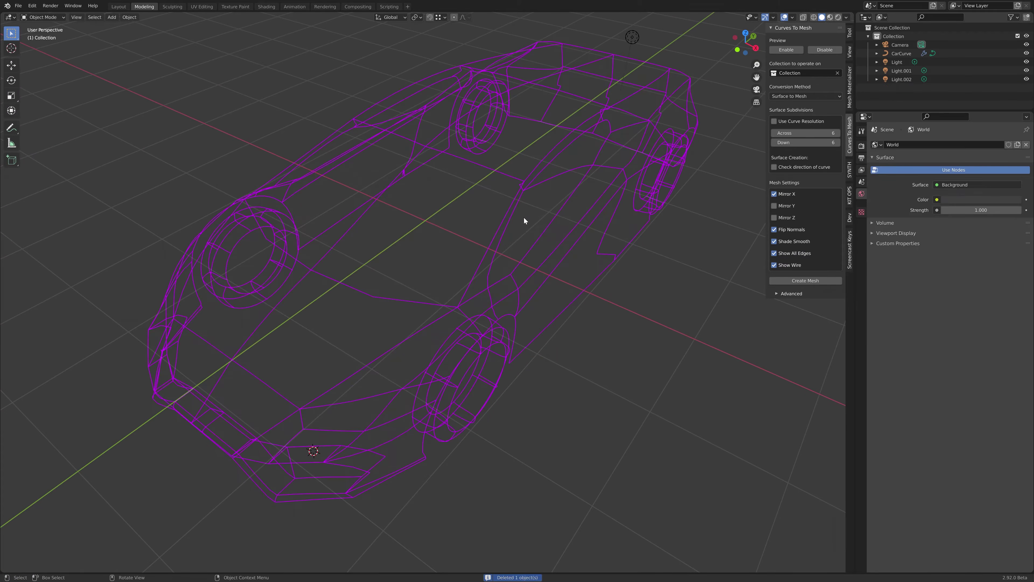
left_click(553, 154)
mouse_move(663, 264)
middle_mouse_down()
mouse_move(614, 216)
mouse_move(501, 215)
mouse_move(569, 271)
mouse_move(671, 255)
middle_mouse_up()
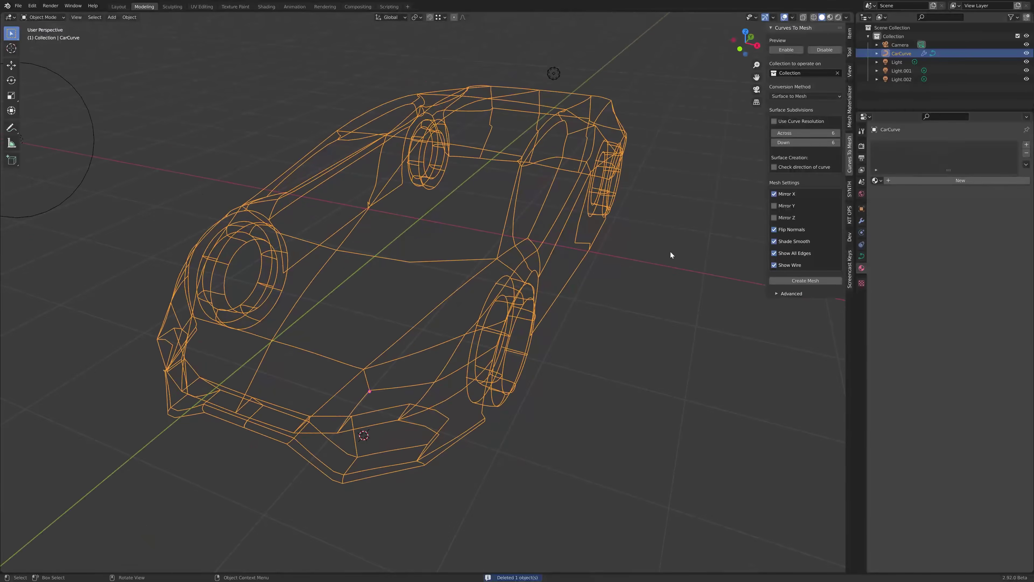
Examine the car curve's wireframe in perspective, from the side, in top orthographic view and from the front
middle_click_drag(332, 319, 535, 309)
middle_click_drag(587, 260, 500, 252)
middle_click_drag(607, 221, 620, 238)
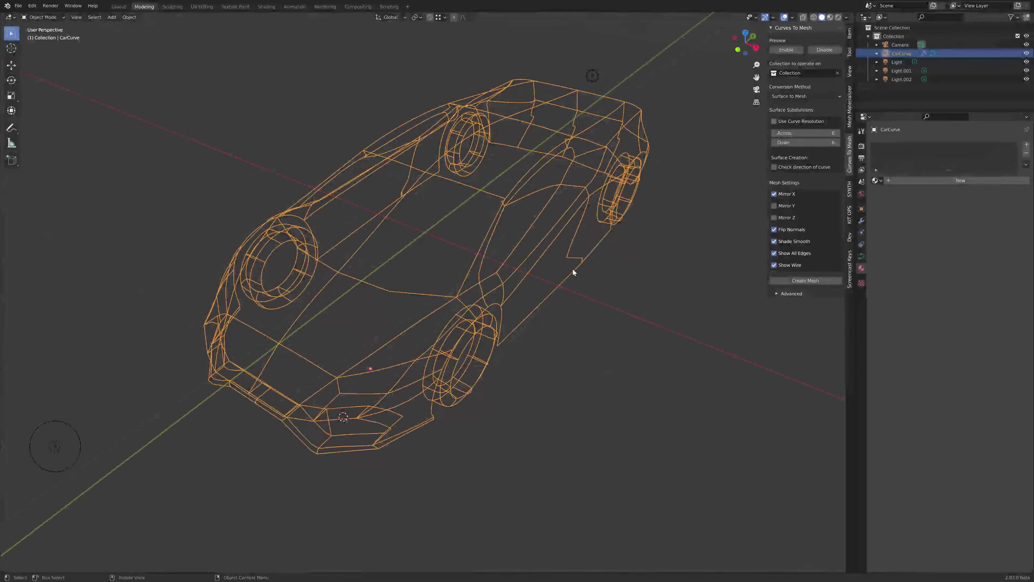
middle_click_drag(506, 176, 483, 151)
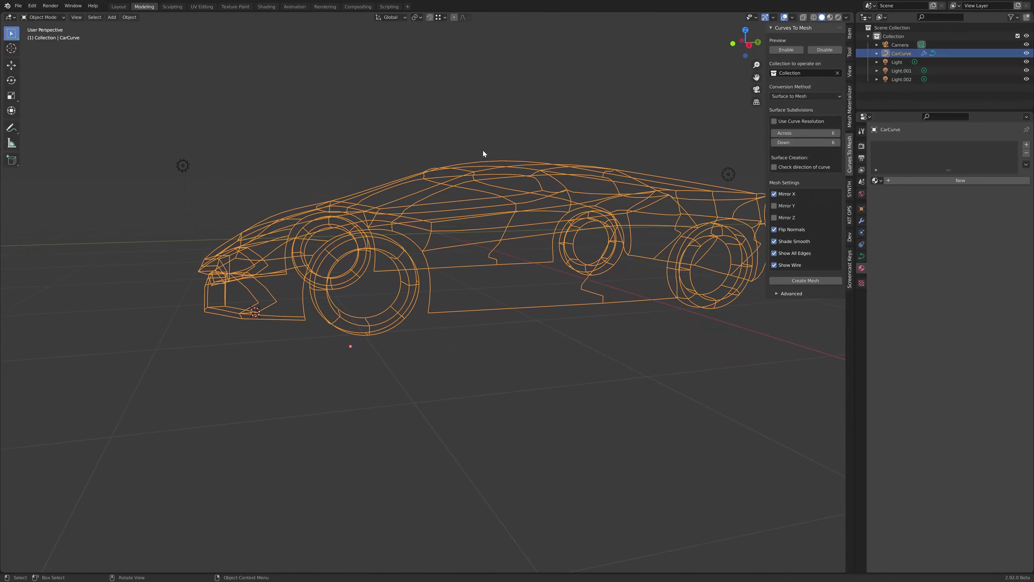
key("KP_7")
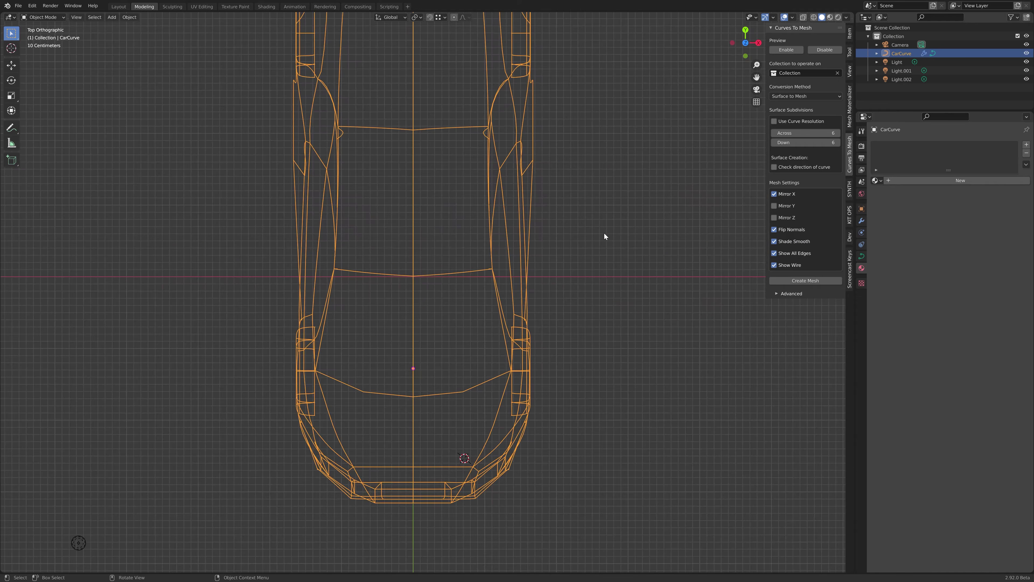
scroll(622, 235, "down", 2)
scroll(622, 235, "down", 1)
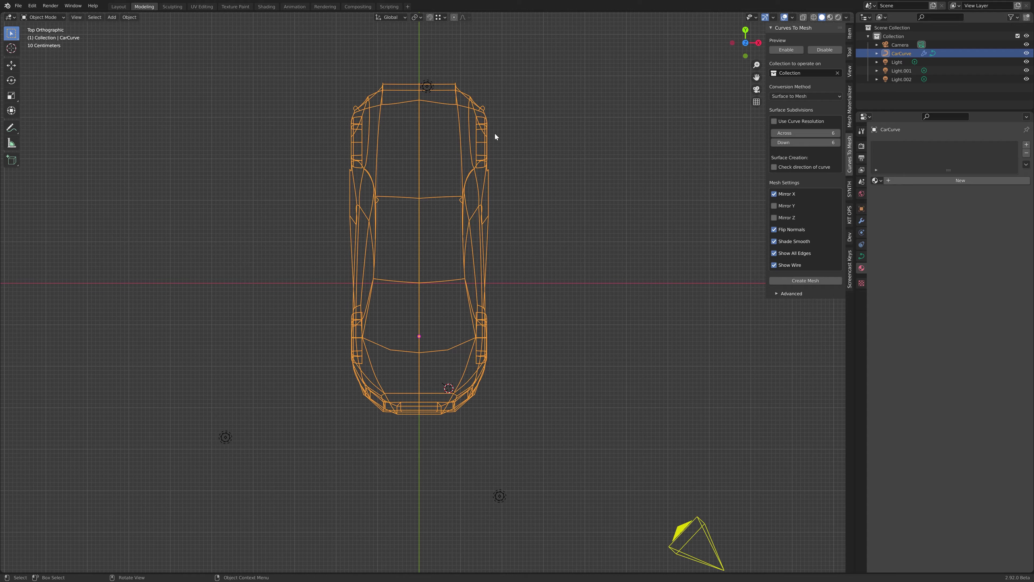
middle_click_drag(500, 262, 341, 180)
scroll(479, 258, "up", 4)
middle_click_drag(479, 258, 461, 249)
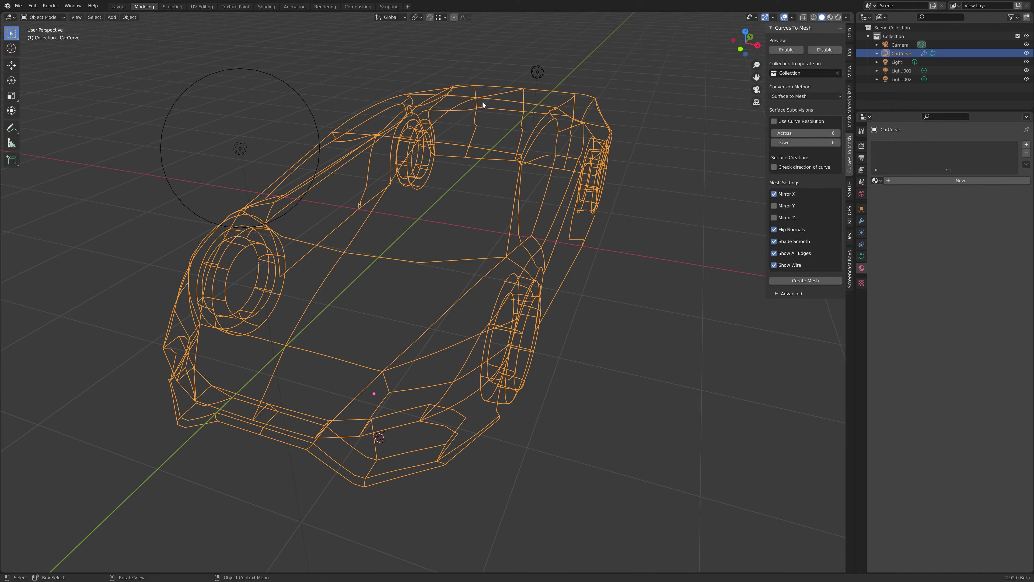
middle_click_drag(434, 240, 475, 265)
middle_click_drag(536, 273, 541, 316)
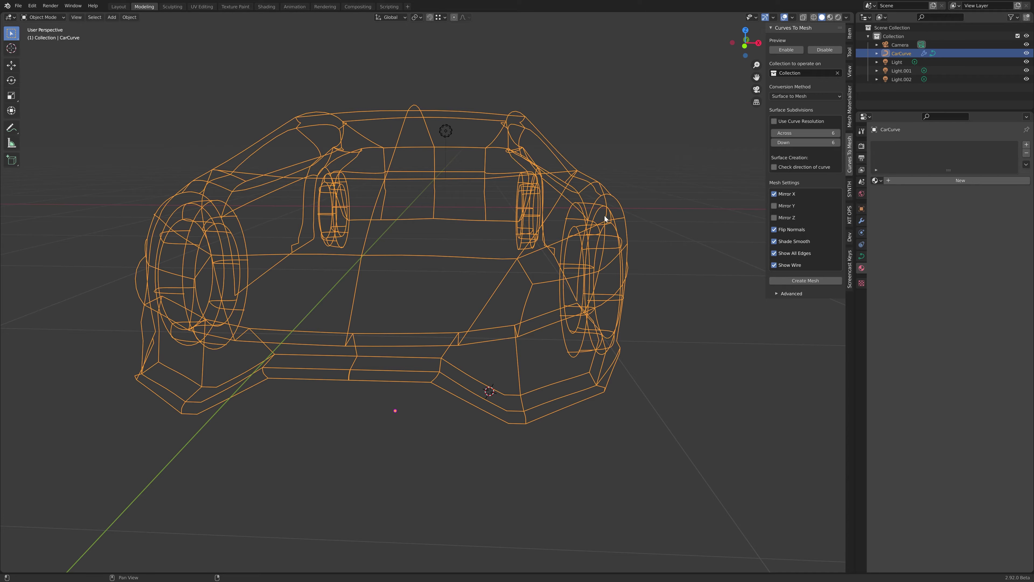
Enable the preview of the car curve's surfaces, examine it around the front bumper and sides, and disable the preview
middle_click_drag(605, 216, 653, 389)
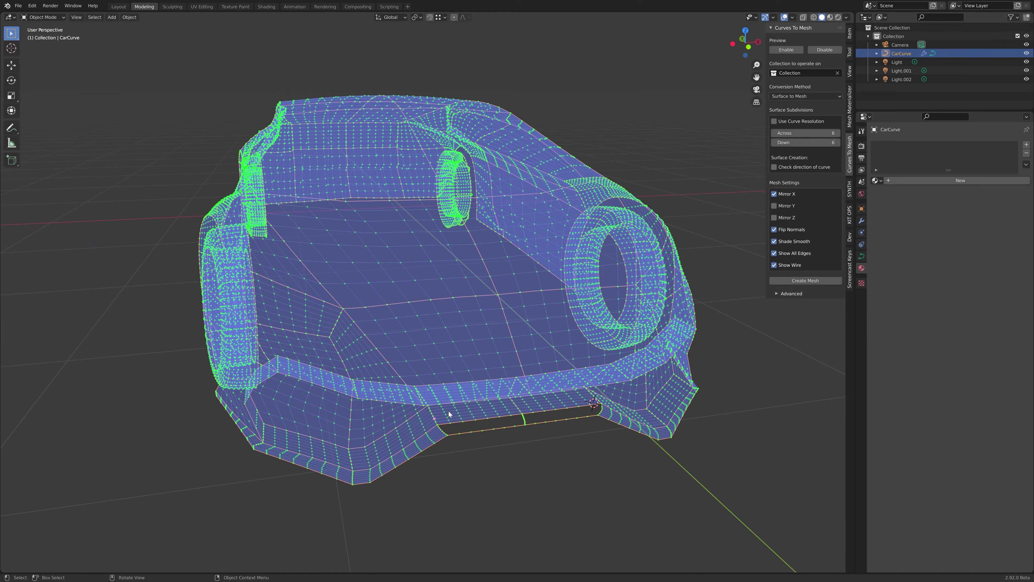
middle_click_drag(593, 382, 421, 362)
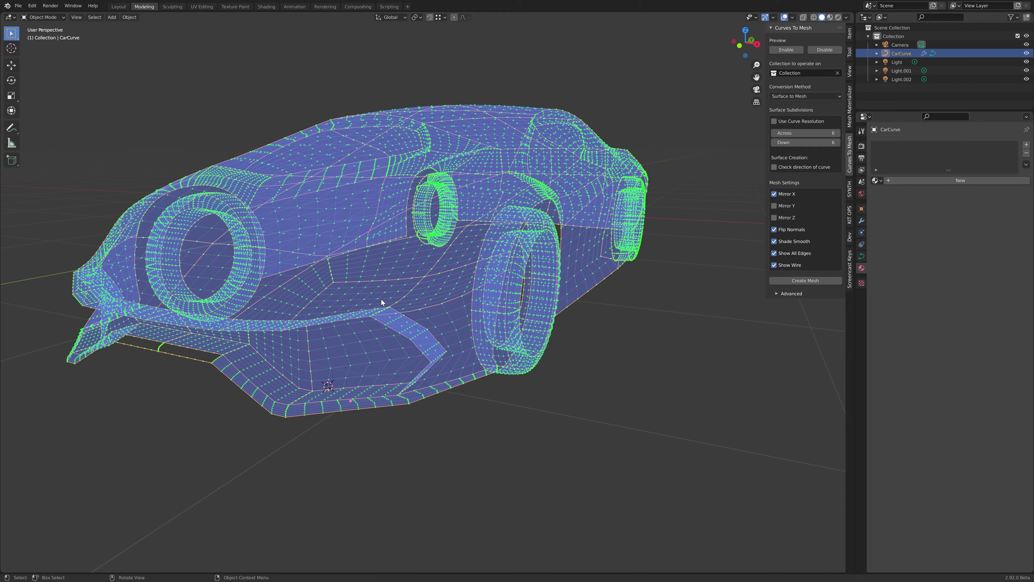
middle_click_drag(474, 213, 641, 240)
middle_click_drag(484, 236, 195, 248)
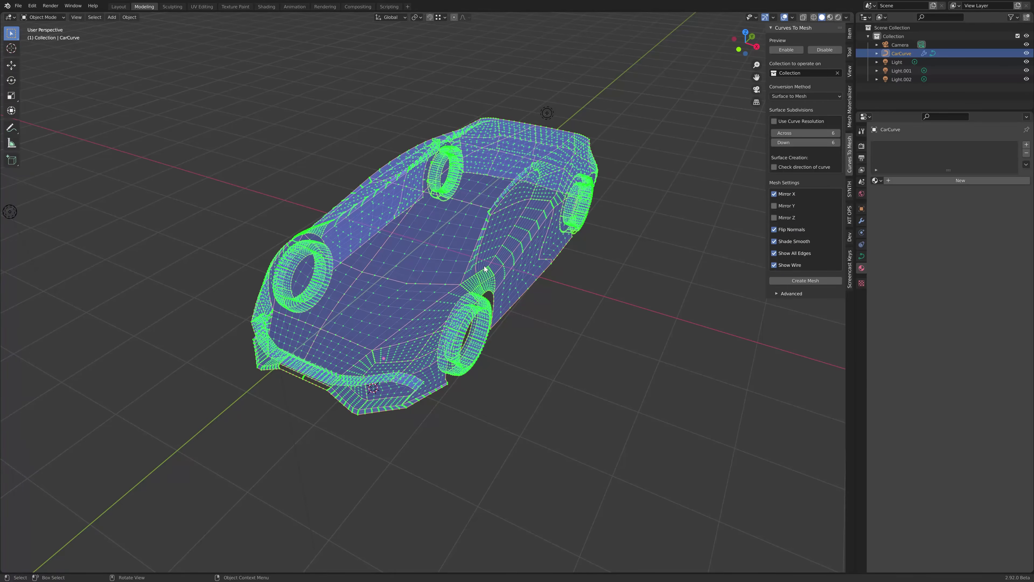
scroll(494, 267, "up", 2)
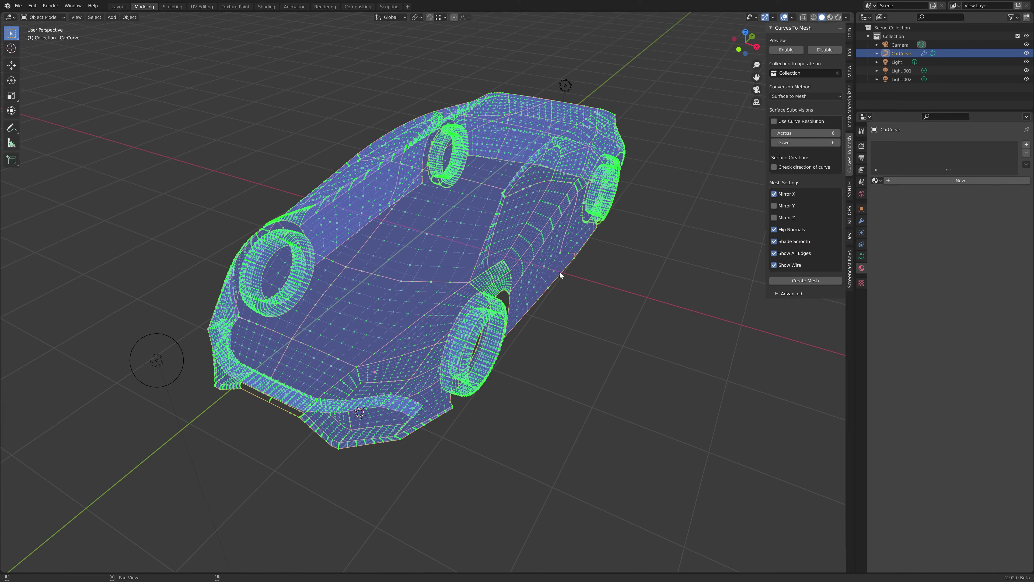
middle_click_drag(432, 217, 473, 217)
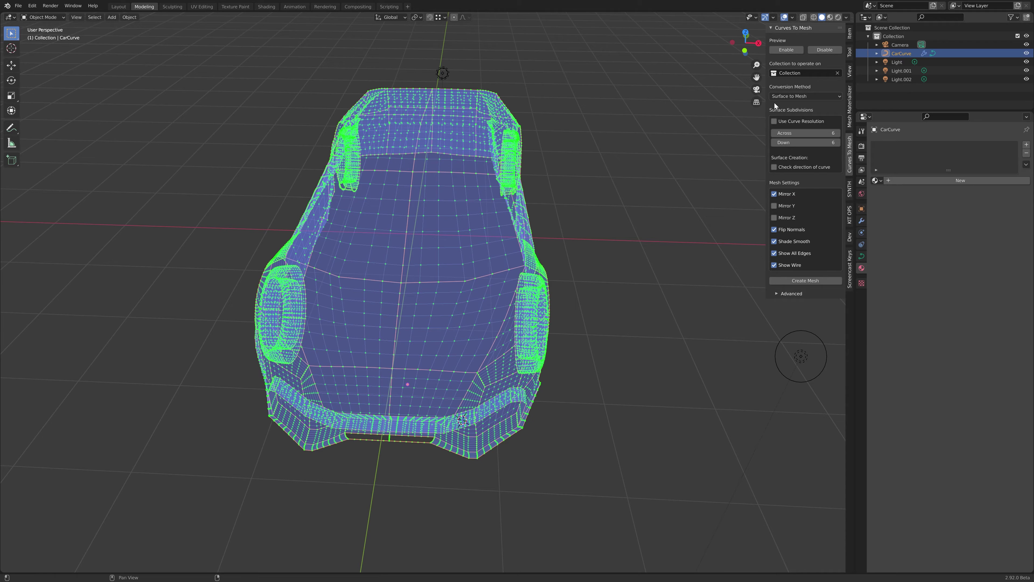
left_click(832, 50)
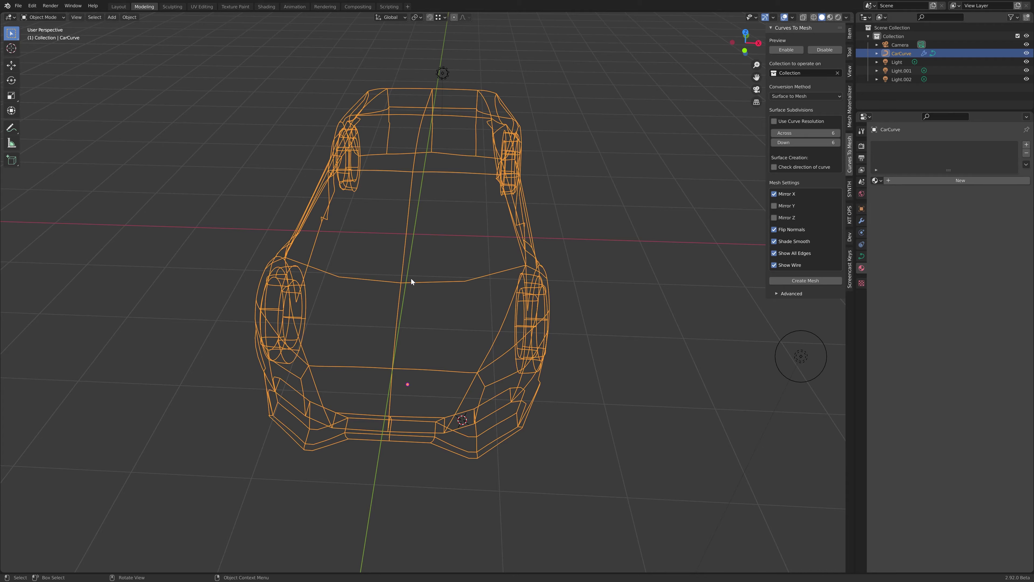
Check the car curve's editable half and its mirrored half in Edit Mode, and return to Object Mode
middle_click_drag(383, 286, 500, 283)
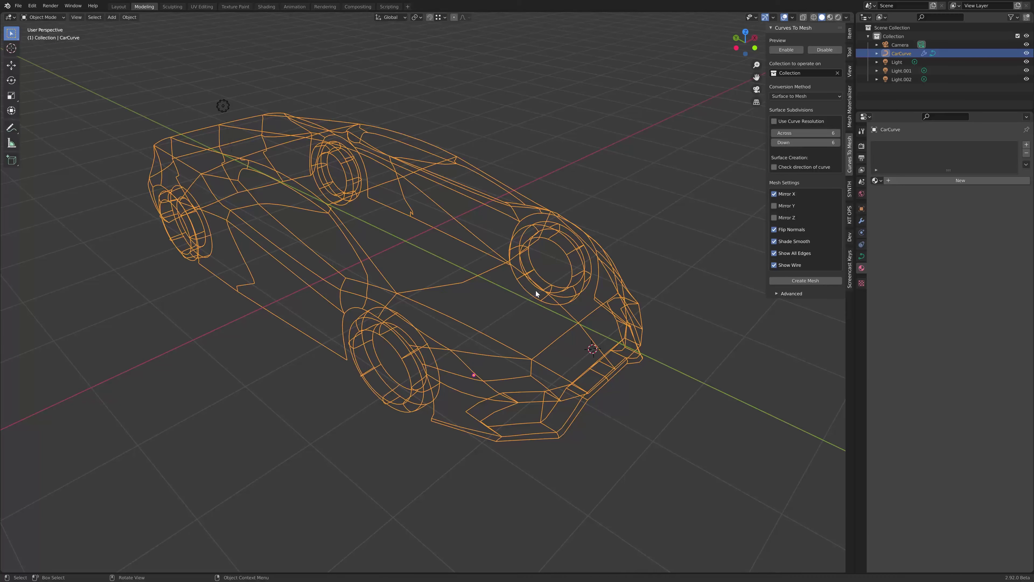
key("Tab")
middle_click_drag(492, 271, 428, 249)
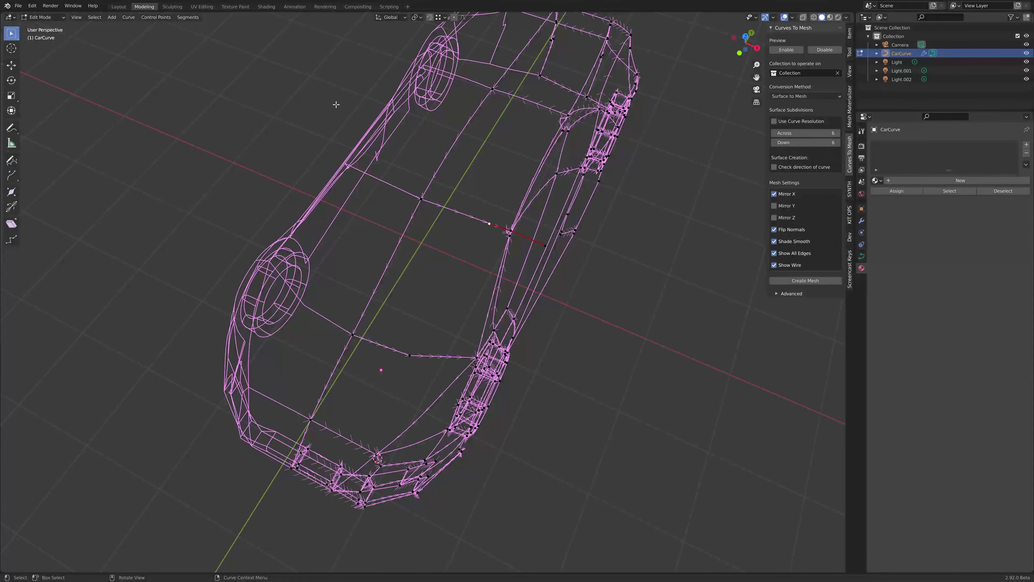
key("Tab")
Preview the car curve's surfaces with Mirror X turned off in the mesh settings, and display the curve's Mirror modifier
middle_click_drag(469, 231, 518, 199)
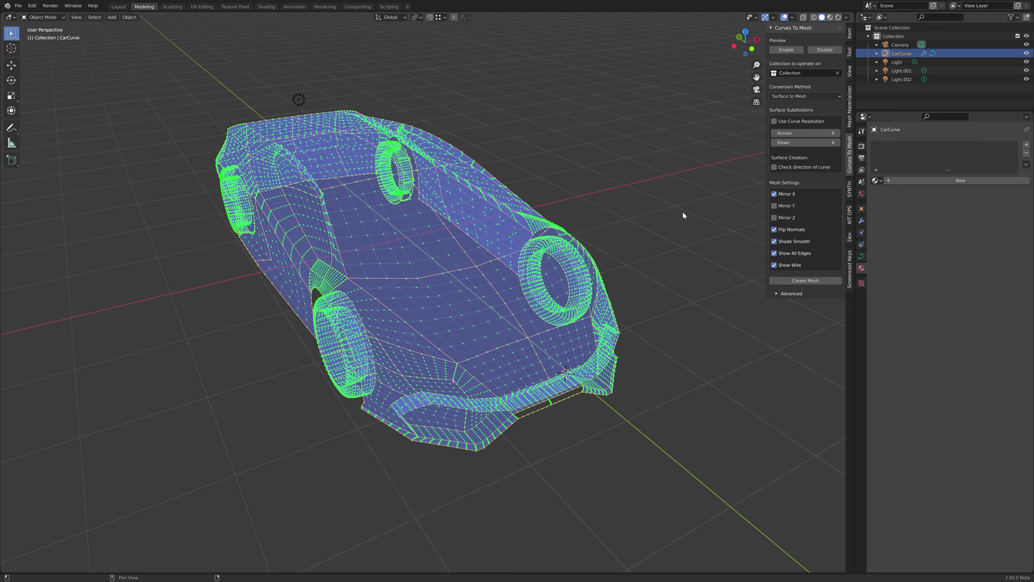
middle_click_drag(703, 208, 644, 226)
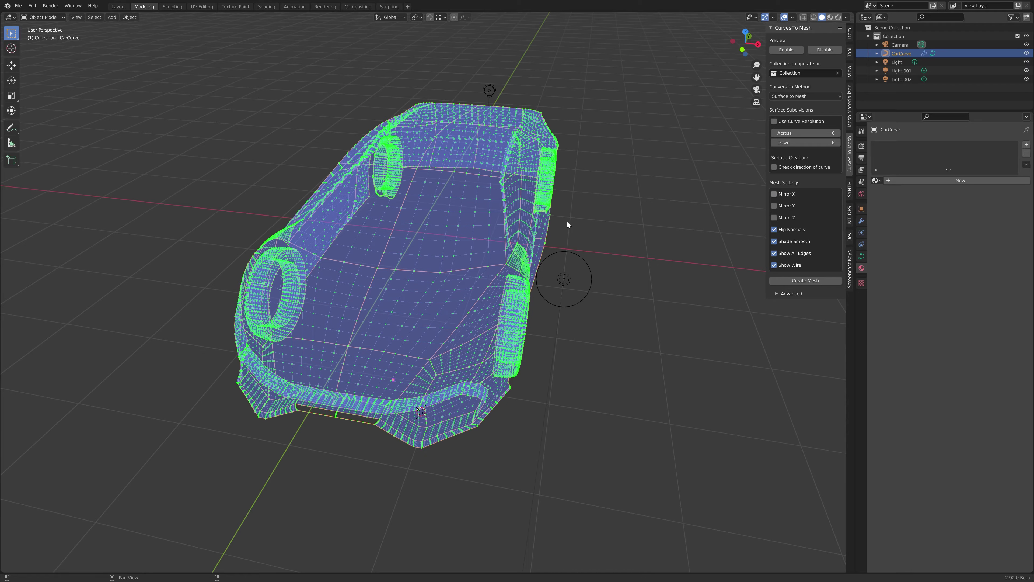
middle_click_drag(412, 260, 441, 167)
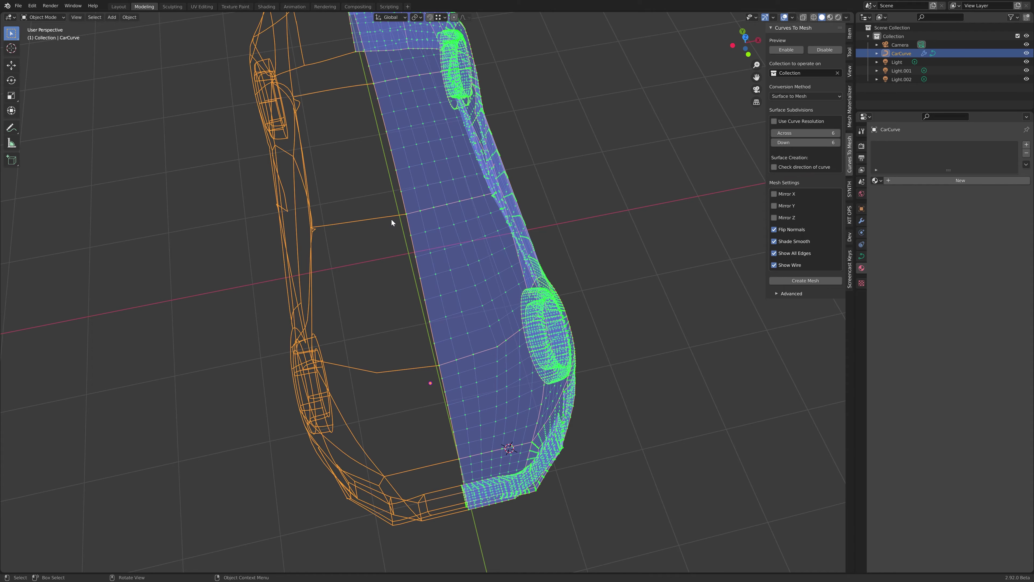
left_click(862, 221)
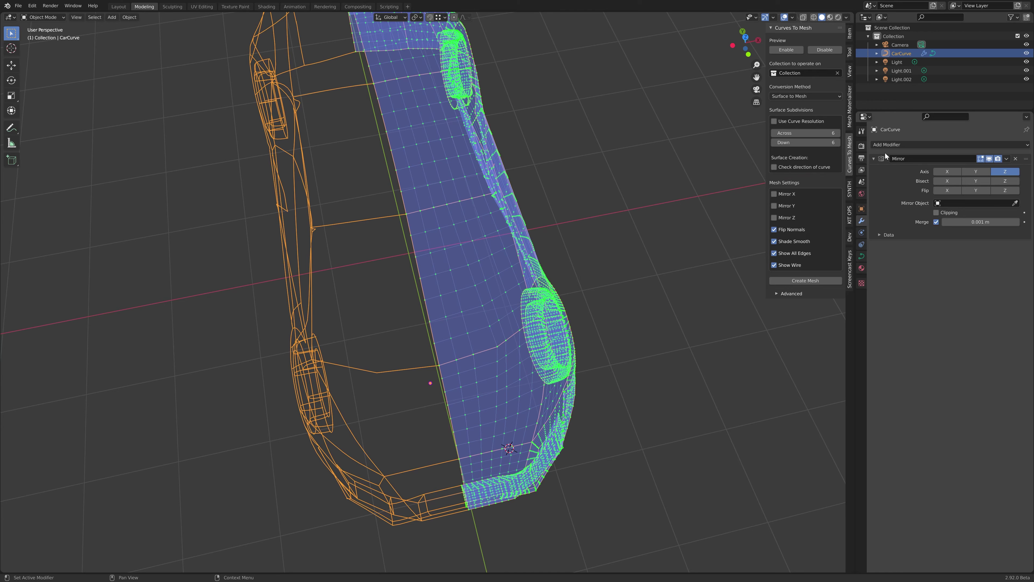
Delete the Mirror modifier from the car curve and examine the previewed half body
left_click(1016, 159)
middle_click_drag(527, 281, 518, 240)
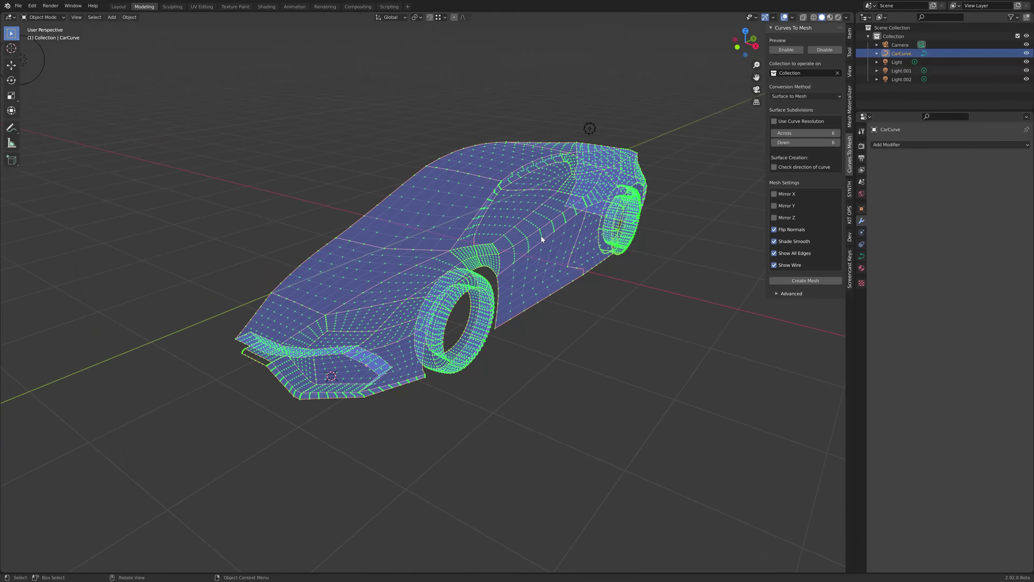
scroll(542, 239, "up", 1)
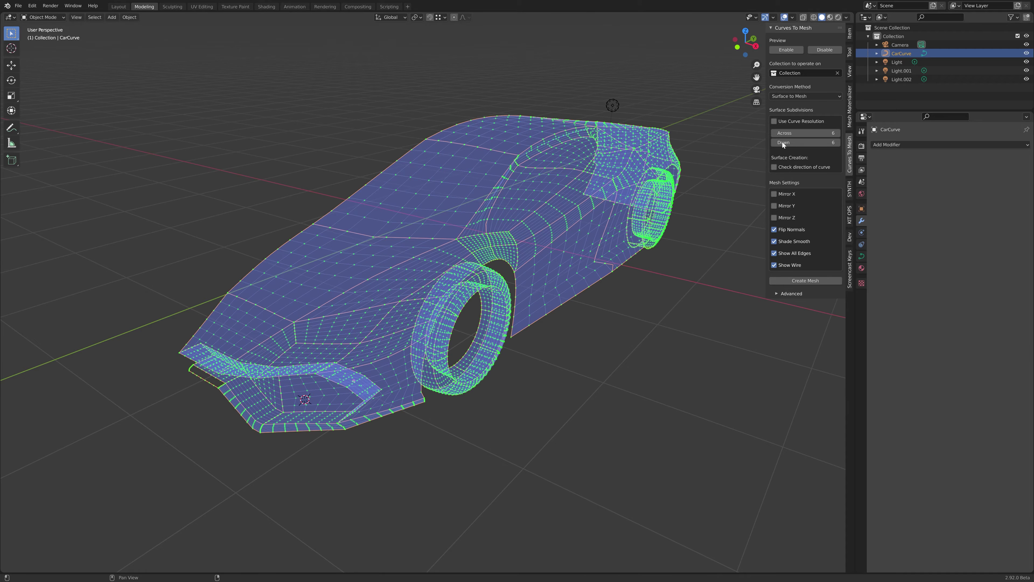
Turn on Mirror X in the mesh settings and examine the previewed full car from several angles
left_click(775, 195)
middle_click_drag(336, 197, 371, 245)
middle_click_drag(501, 344, 443, 315)
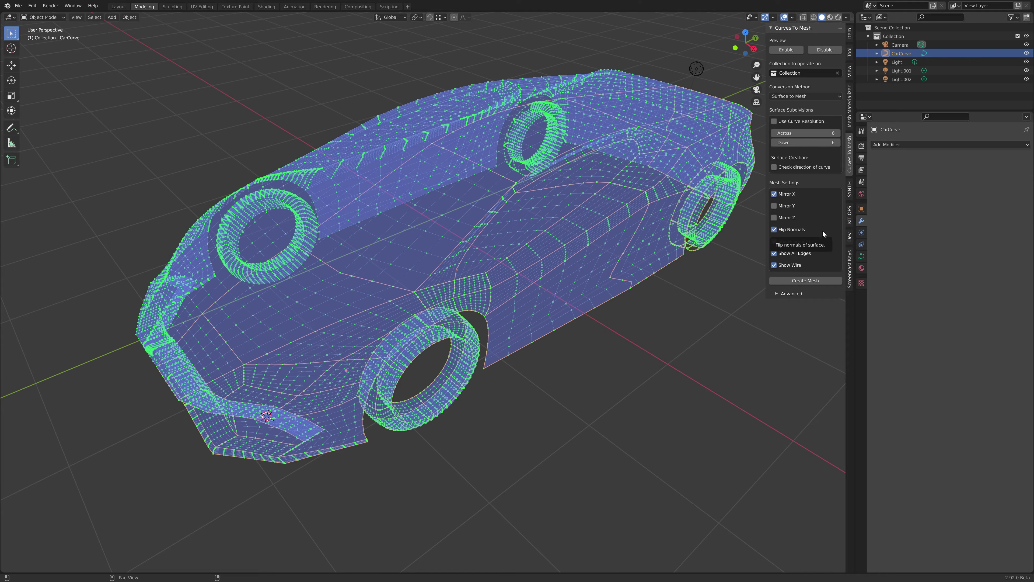
middle_click_drag(449, 212, 424, 221)
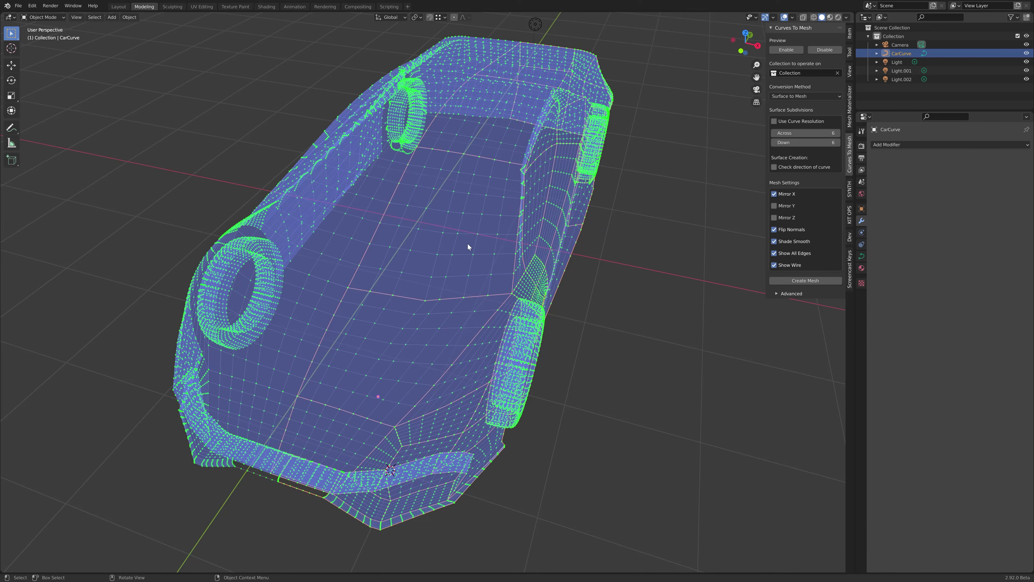
middle_click_drag(494, 230, 401, 134)
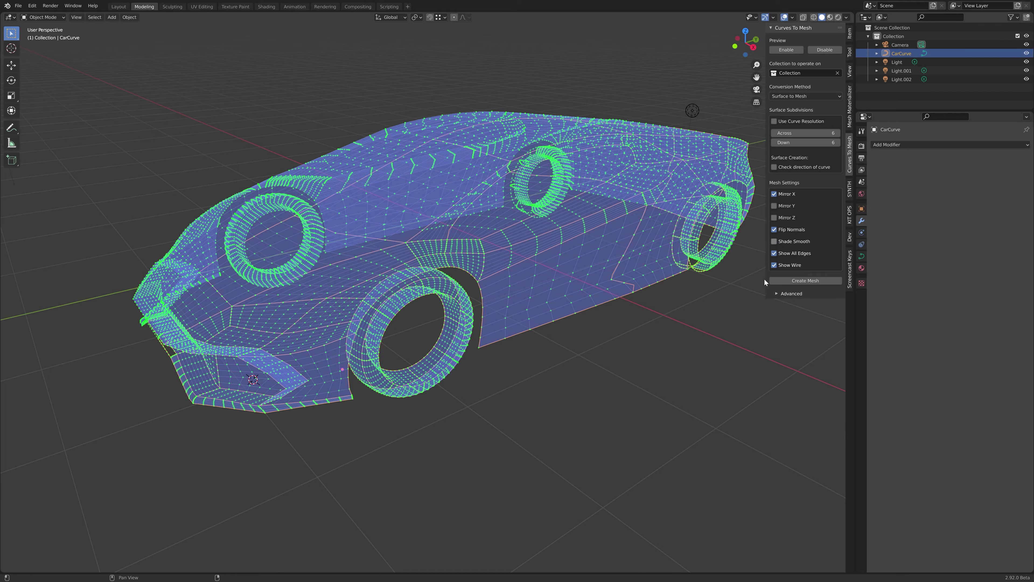
Create the car mesh with Shade Smooth turned off, examine it around the hood and front wheel arch, and delete the mesh
left_click(798, 281)
middle_click_drag(463, 244, 505, 270)
scroll(487, 267, "up", 5)
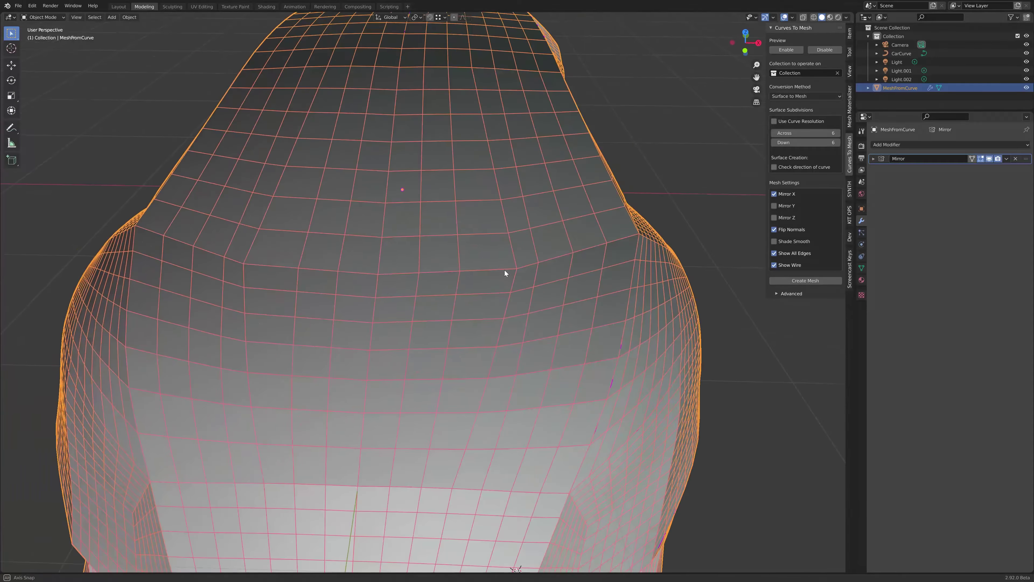
middle_click_drag(512, 92, 432, 284)
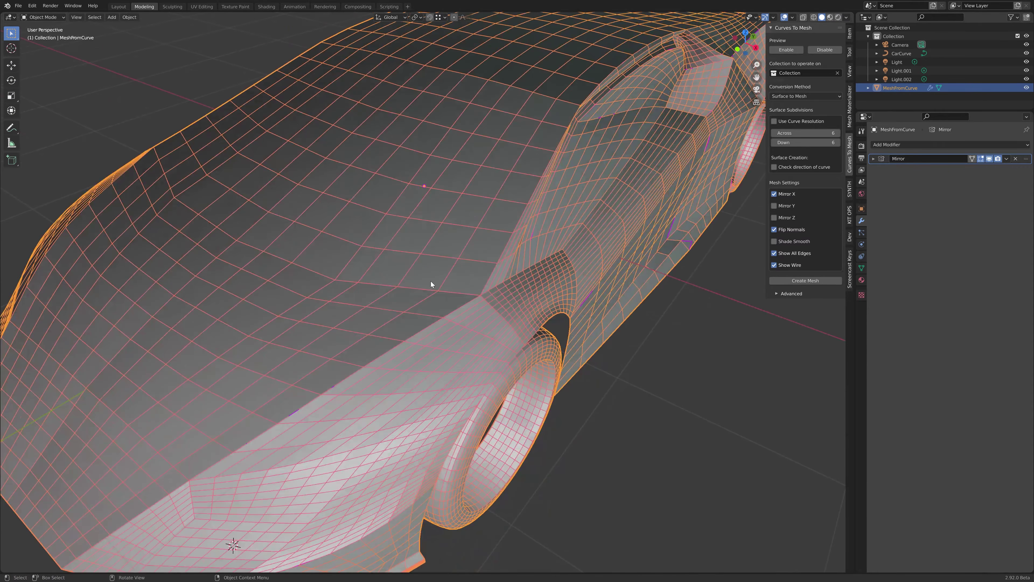
scroll(477, 291, "up", 4)
middle_click_drag(530, 288, 458, 251)
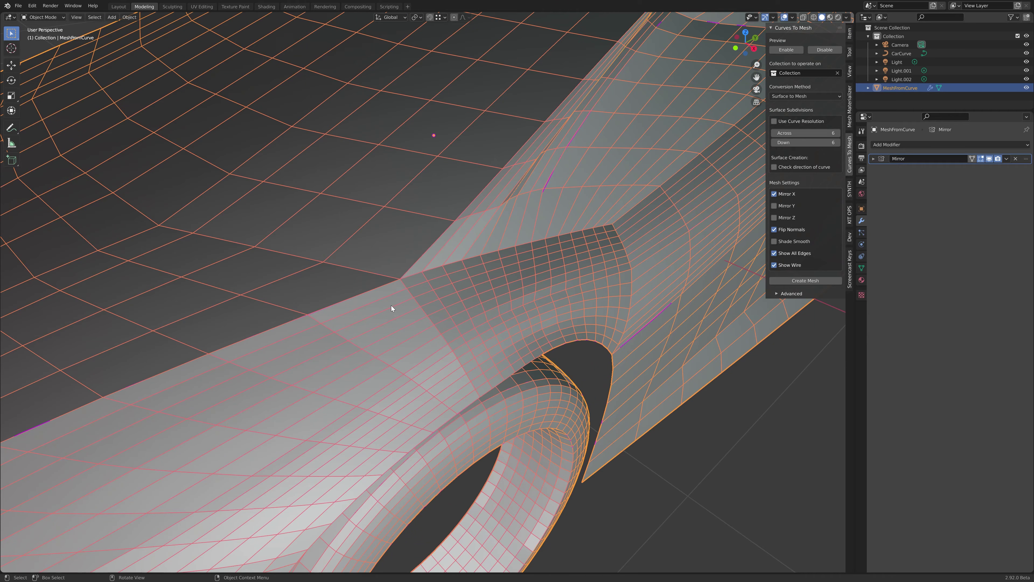
scroll(412, 305, "down", 8)
middle_click_drag(420, 294, 519, 256)
key("Delete")
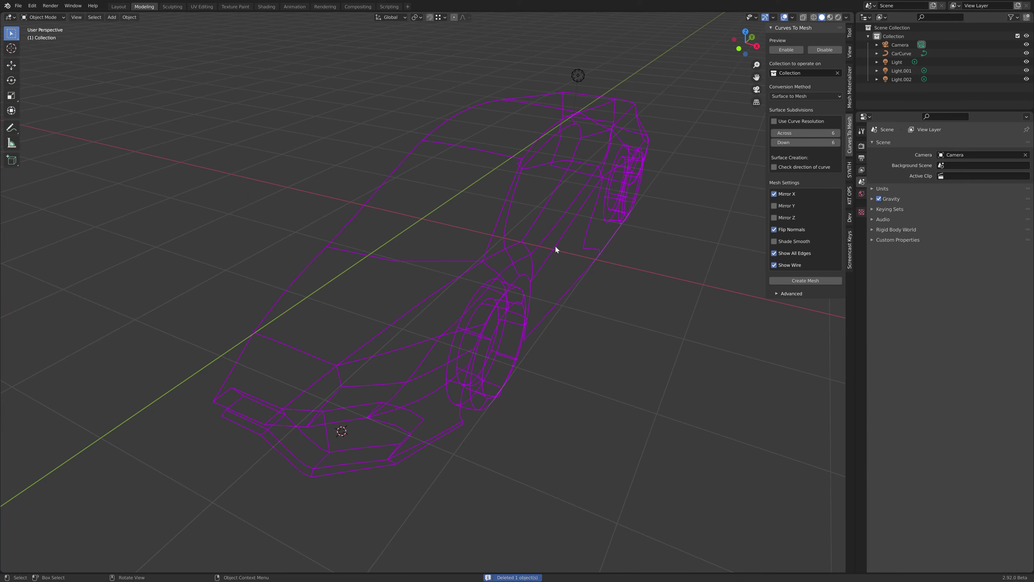
Select the car curve and preview its mirrored surfaces
left_click(520, 244)
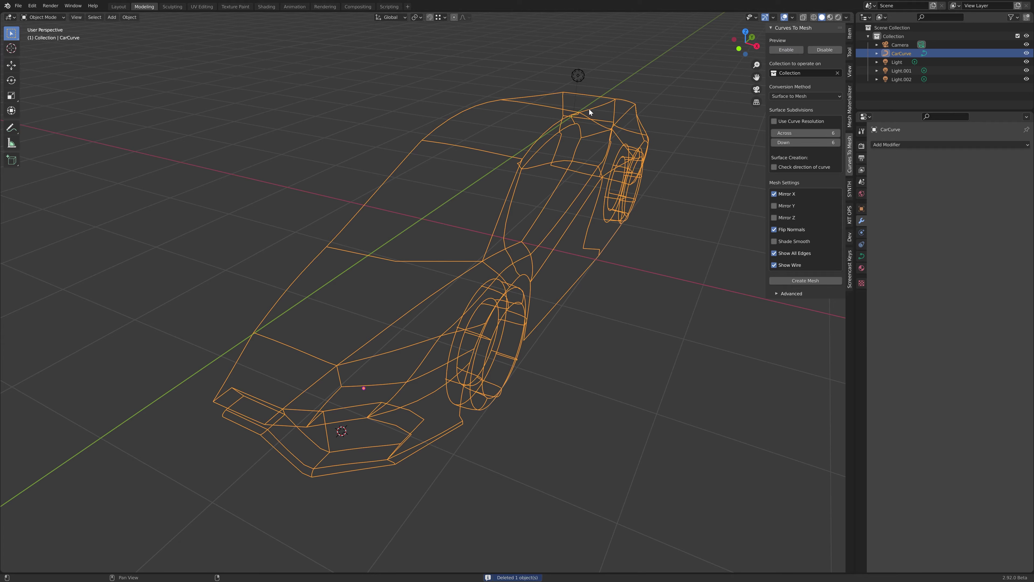
left_click(787, 50)
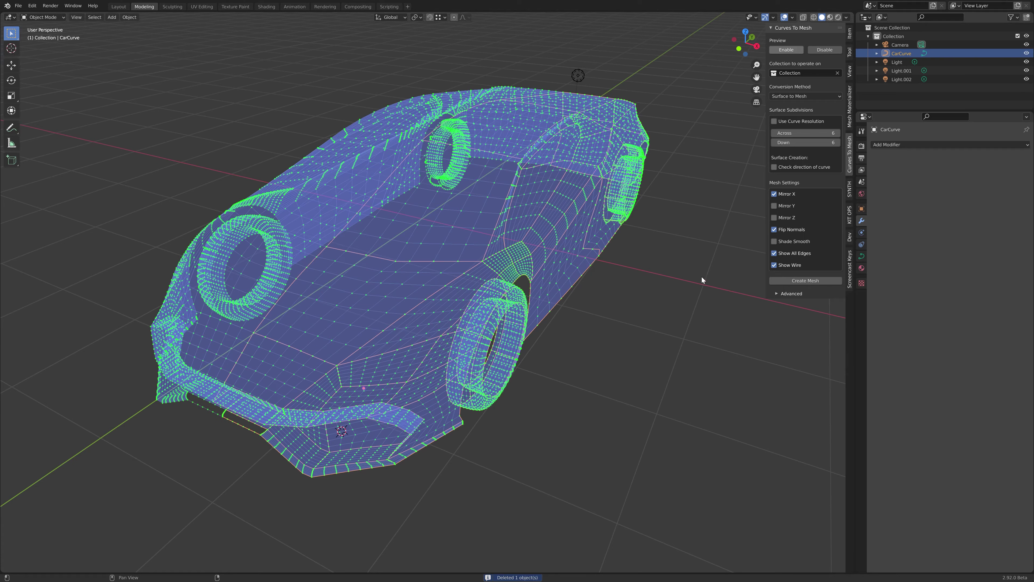
mouse_move(592, 230)
middle_mouse_down()
mouse_move(549, 233)
mouse_move(598, 234)
middle_mouse_up()
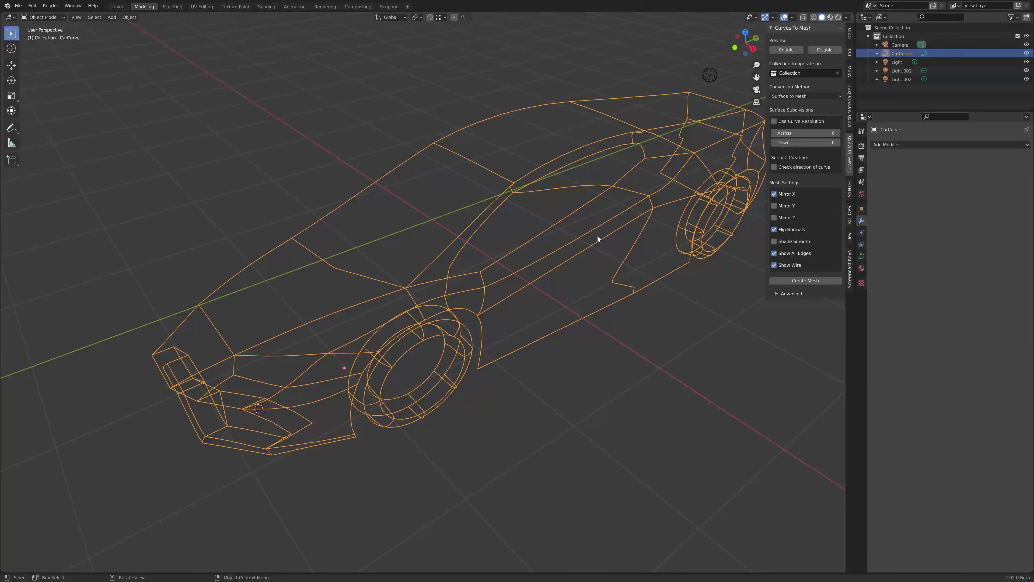
Create the car mesh with Show All Edges and Show Wire enabled, examine its wire display, and delete the mesh
left_click(802, 280)
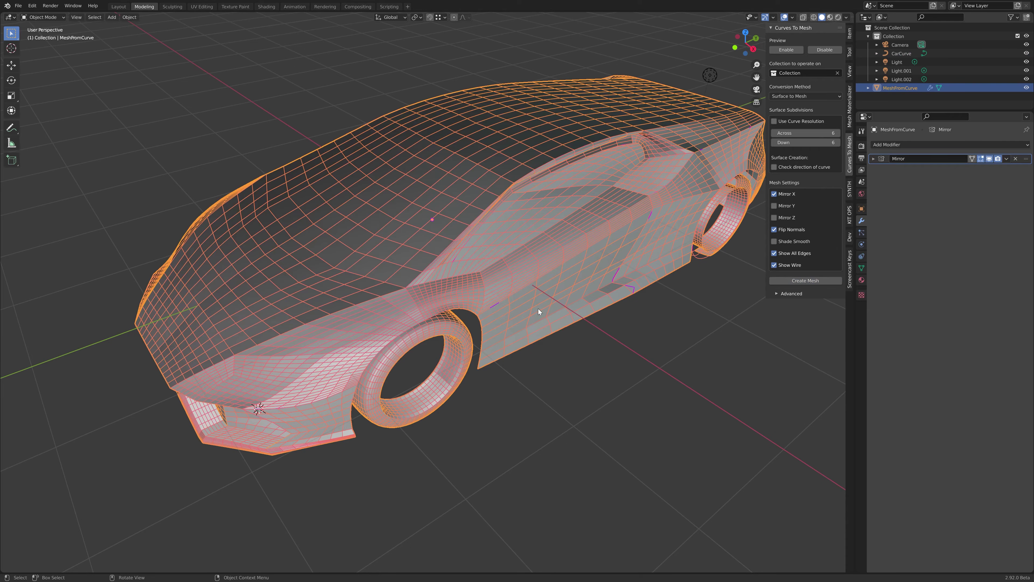
middle_click_drag(404, 281, 421, 287)
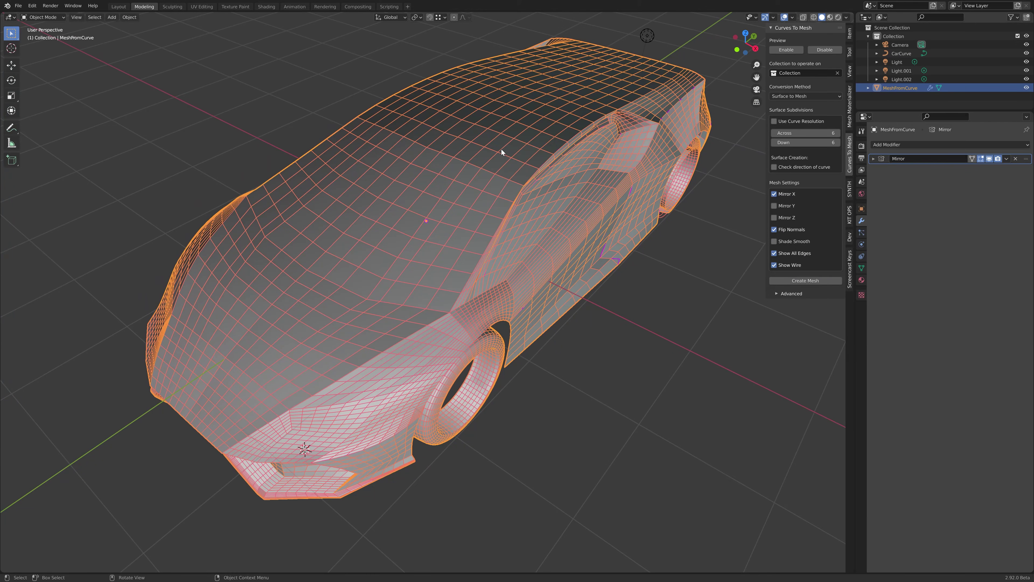
key("g")
key("z")
right_click(498, 122)
key("Delete")
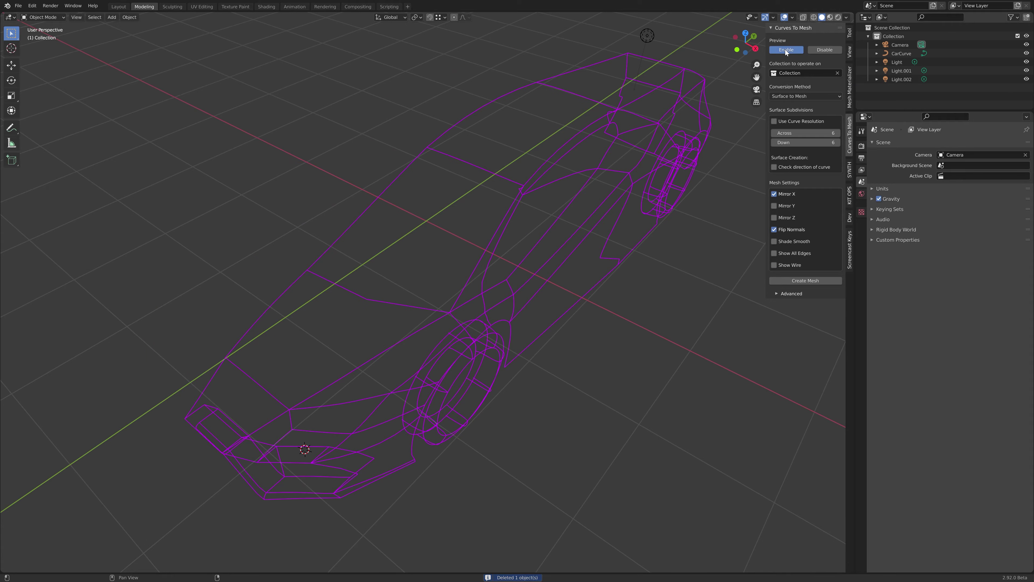
Create the car mesh with Show All Edges and Show Wire turned off, and examine its surface around the hood
left_click(804, 281)
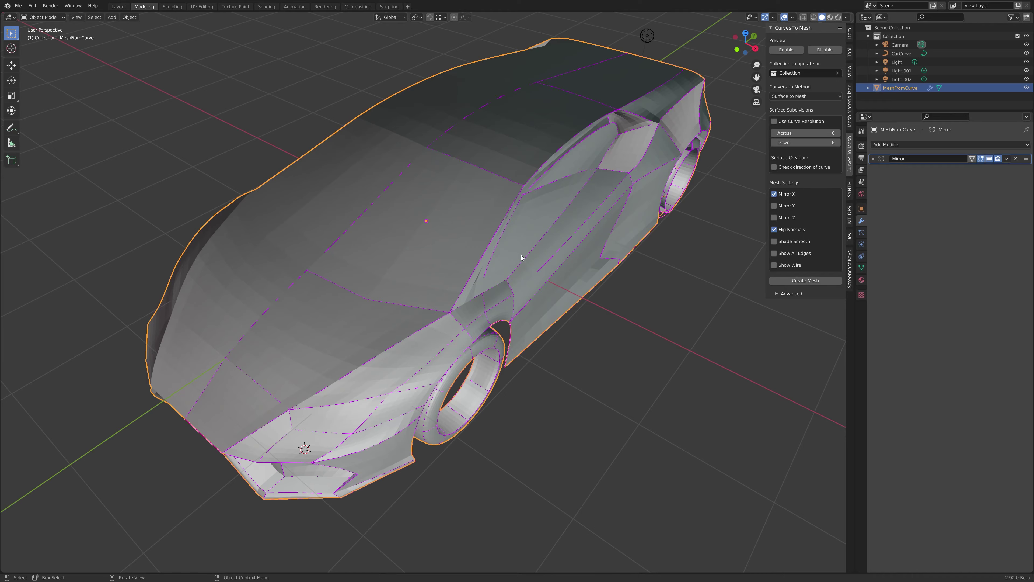
scroll(463, 267, "up", 3)
mouse_move(462, 265)
middle_mouse_down()
mouse_move(501, 240)
mouse_move(544, 254)
mouse_move(503, 227)
mouse_move(490, 265)
mouse_move(454, 253)
mouse_move(439, 287)
mouse_move(457, 282)
mouse_move(464, 266)
middle_mouse_up()
scroll(490, 264, "down", 2)
scroll(456, 269, "up", 5)
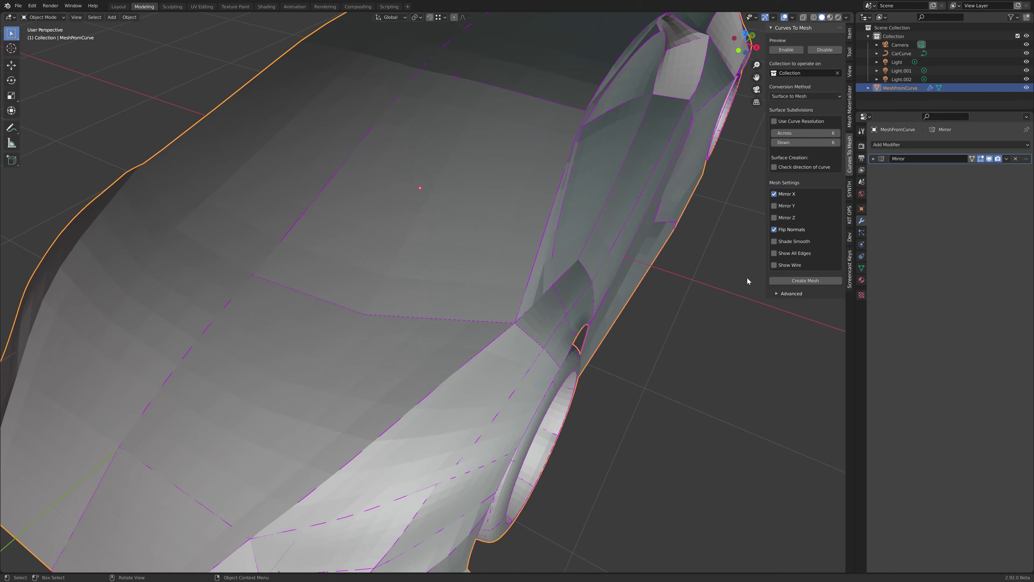
Turn on All Edges and toggle Wireframe on and off in the created mesh's object Viewport Display settings
left_click(861, 268)
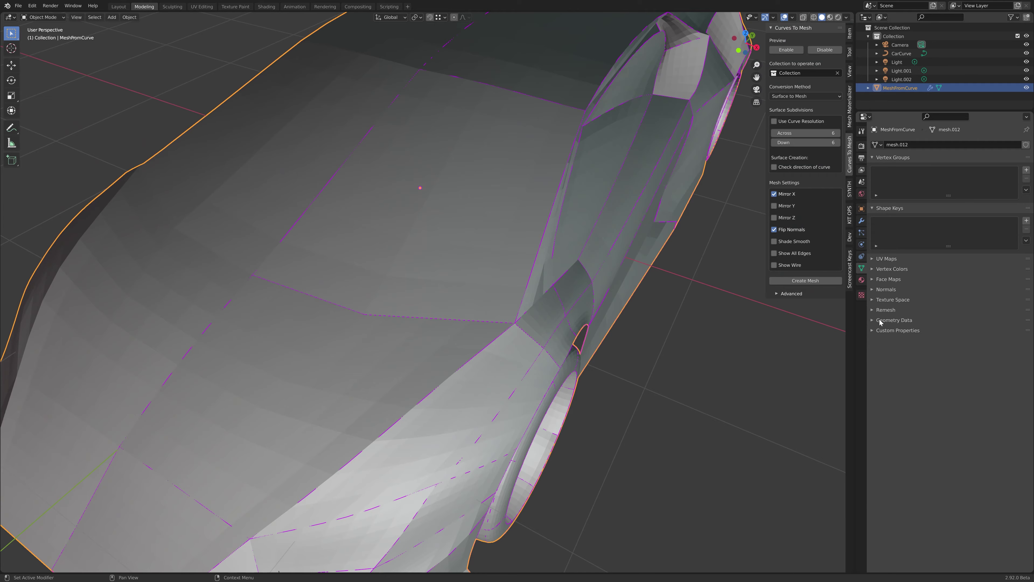
left_click(862, 208)
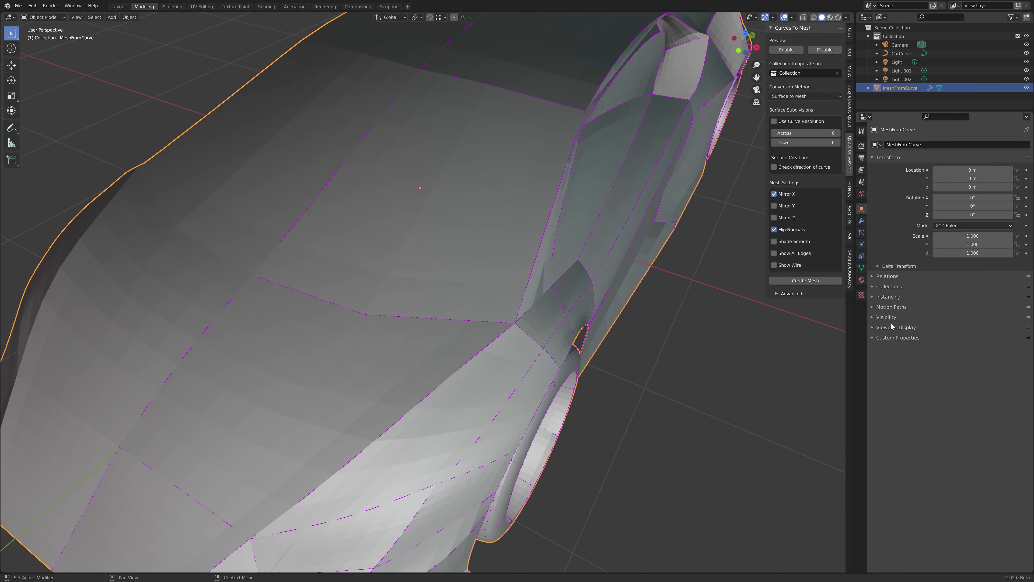
left_click(882, 328)
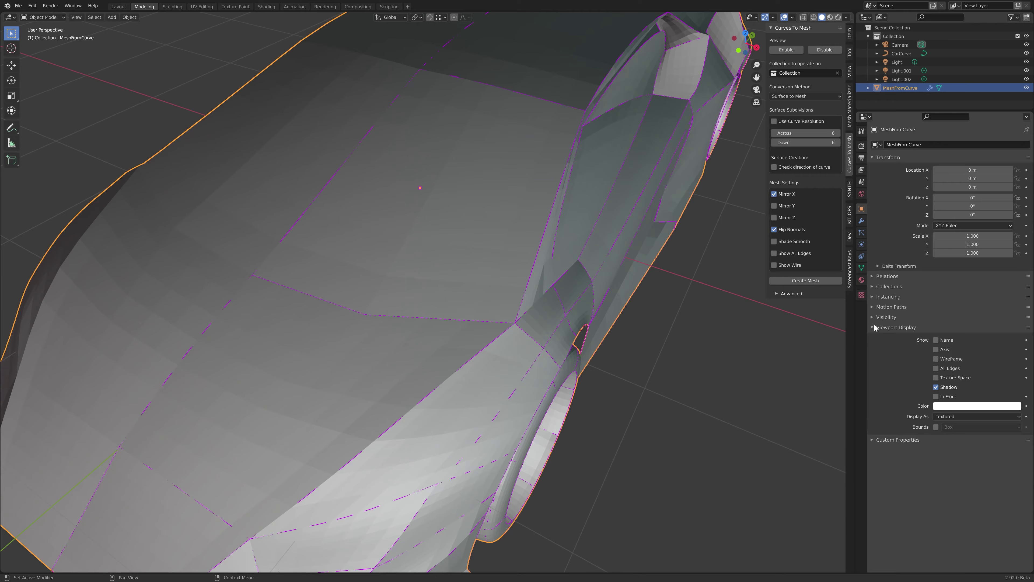
left_click(936, 369)
left_click(936, 359)
left_click(936, 359)
left_click(936, 359)
left_click(936, 359)
scroll(605, 263, "down", 8)
middle_click_drag(605, 261, 600, 239)
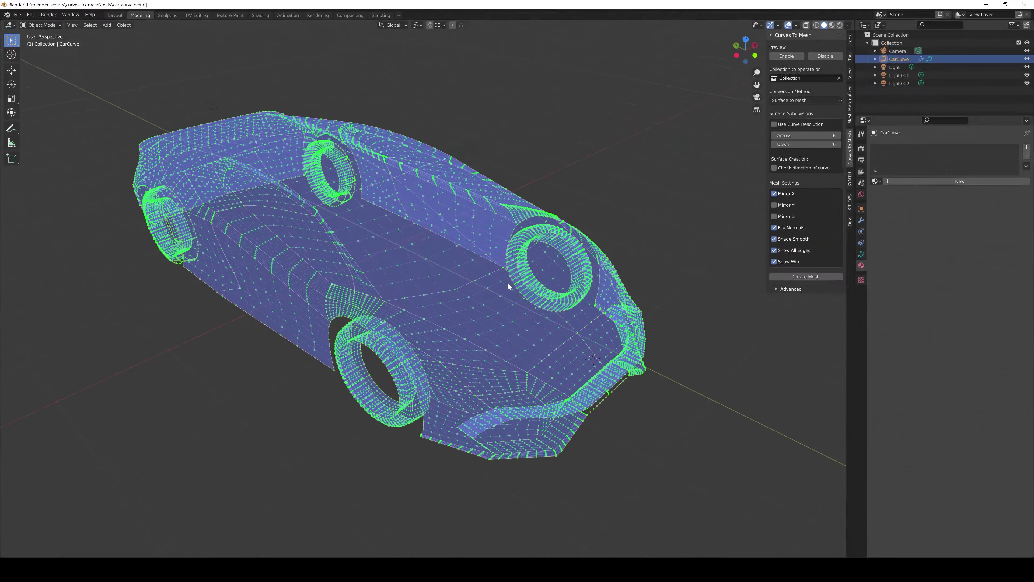
Display the Advanced settings of the Curves To Mesh add-on for the previewed car curve
middle_click_drag(508, 284, 449, 280)
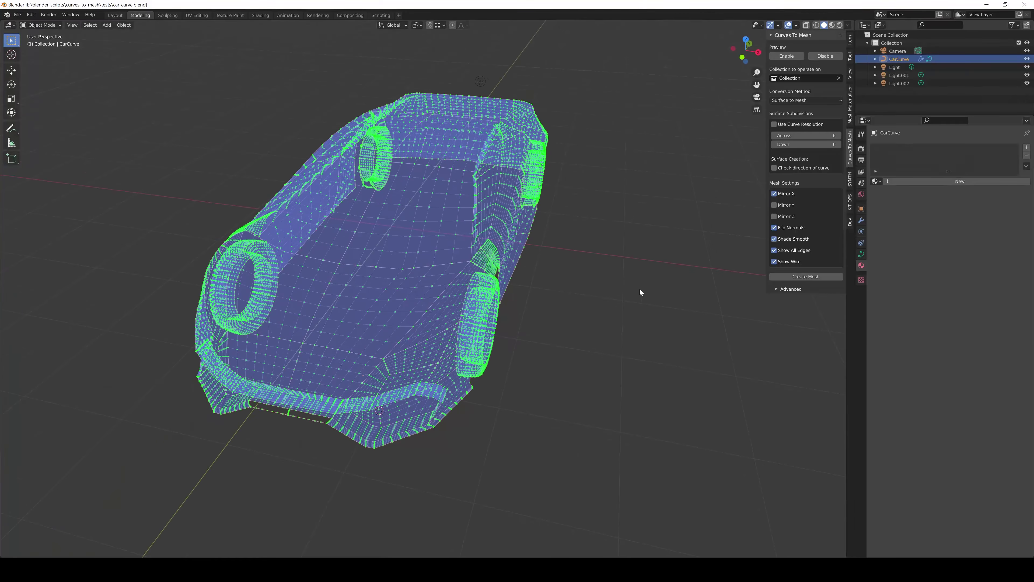
left_click(772, 288)
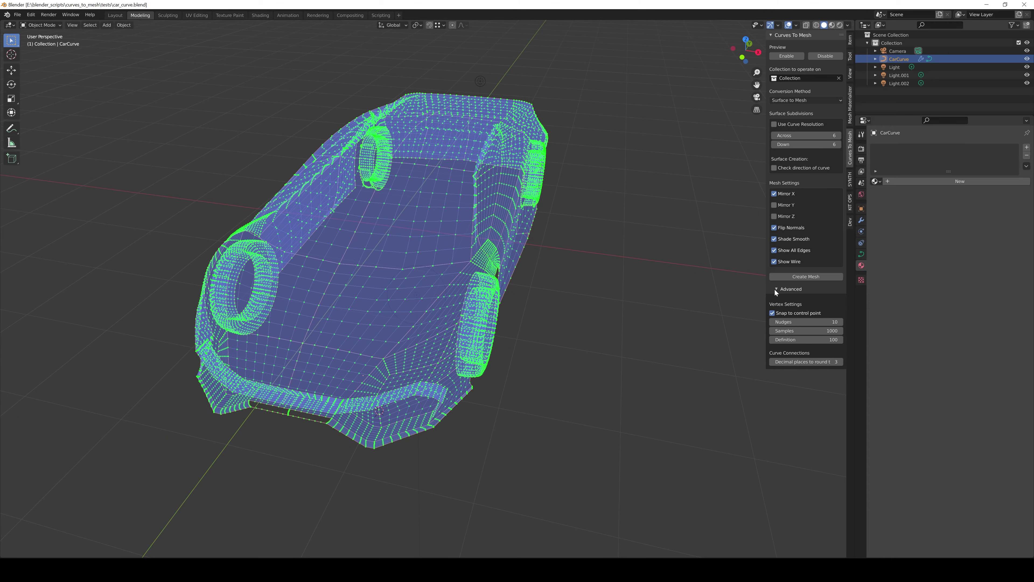
mouse_move(615, 353)
middle_mouse_down()
mouse_move(637, 353)
mouse_move(607, 355)
middle_mouse_up()
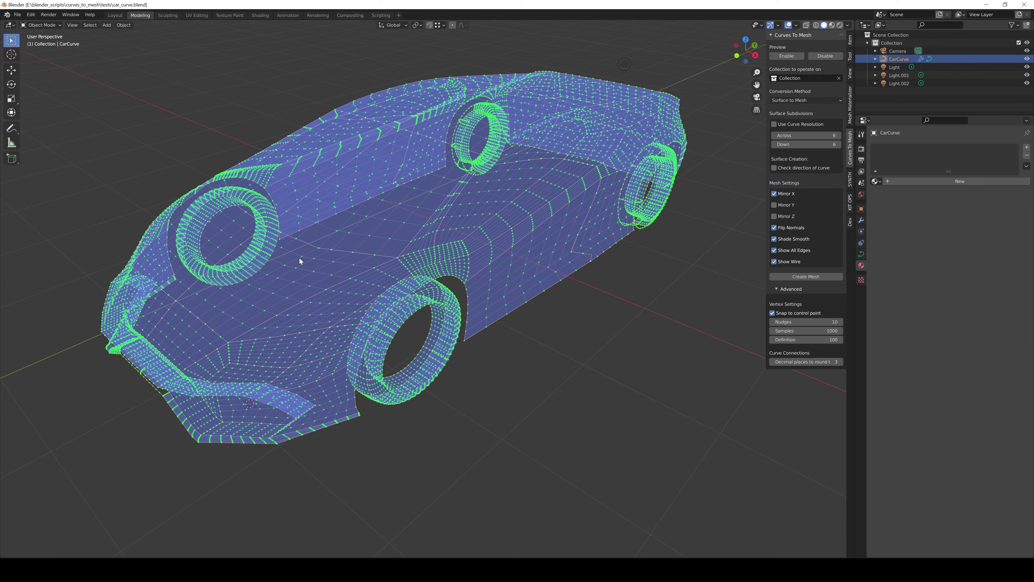
Turn off Snap to control point in the vertex settings and examine how the preview vertices follow the hood curves
middle_click_drag(325, 245, 414, 299)
scroll(414, 302, "up", 3)
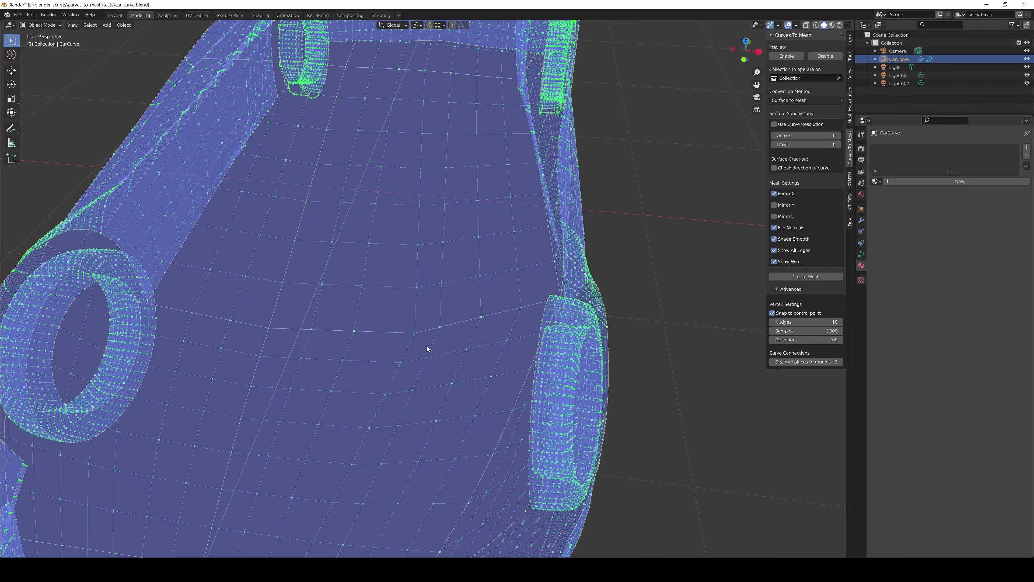
scroll(427, 349, "up", 2)
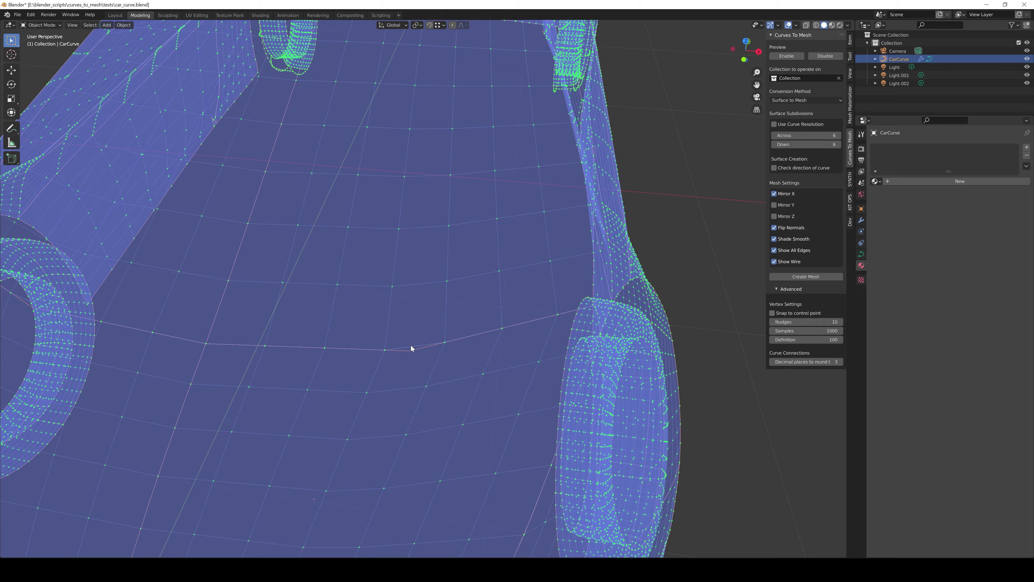
scroll(474, 354, "down", 2)
middle_click_drag(455, 356, 482, 363)
scroll(443, 365, "down", 3)
scroll(443, 365, "down", 3)
scroll(481, 363, "up", 5)
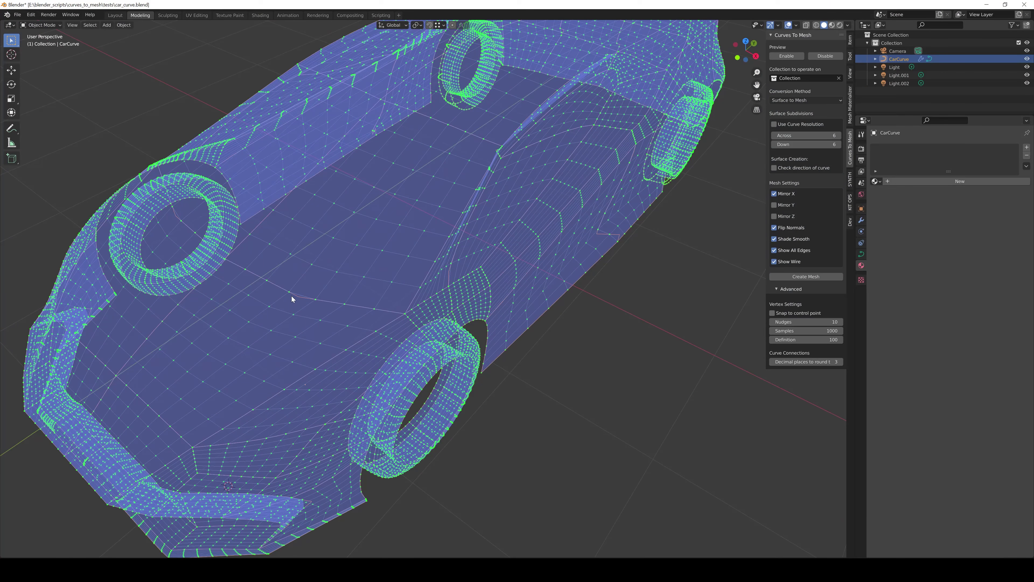
middle_click_drag(404, 342, 426, 319)
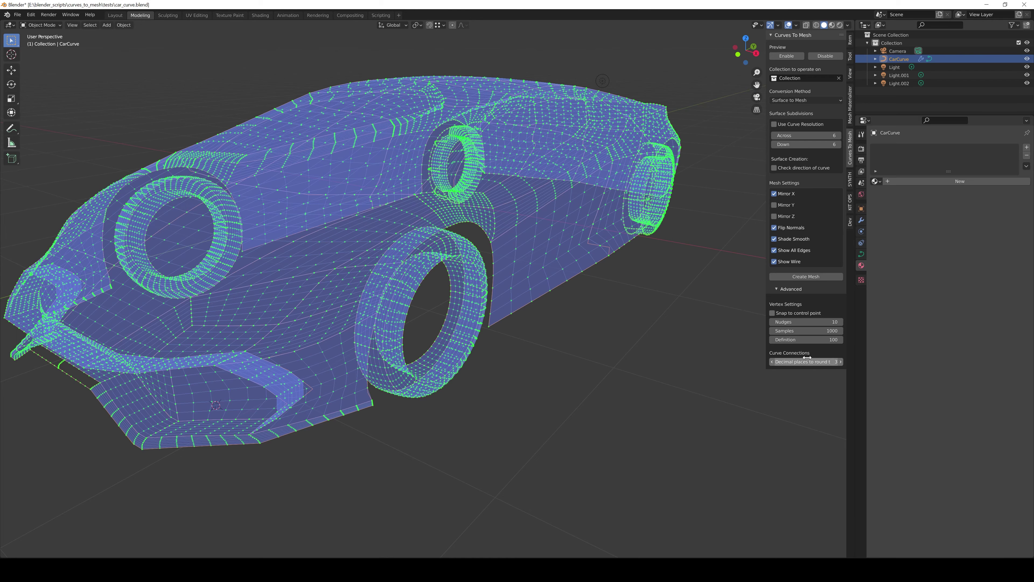
Collapse the Advanced settings and examine the car preview from above, the side and the front
left_click(777, 290)
middle_click_drag(416, 339, 457, 351)
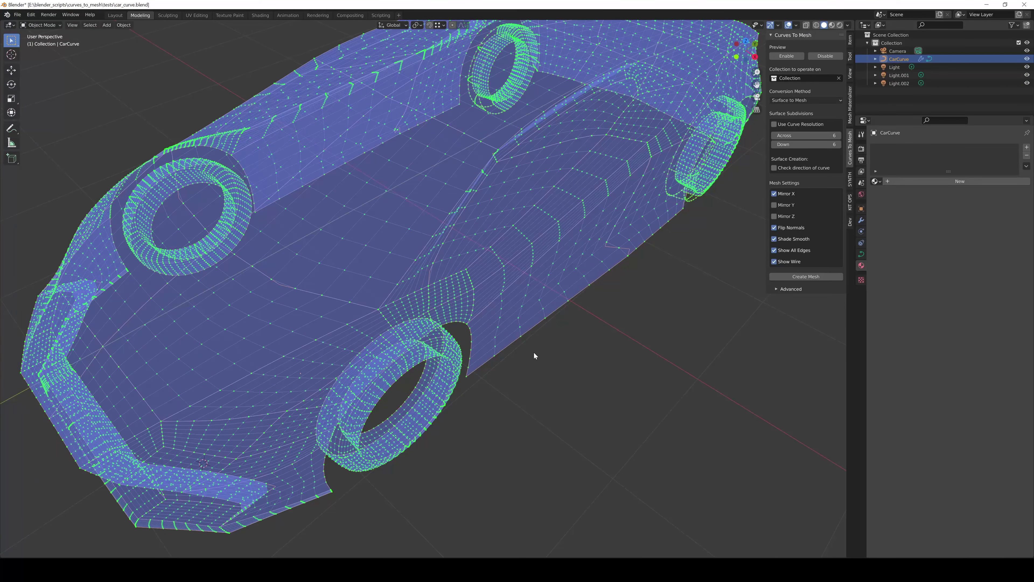
scroll(533, 355, "down", 5)
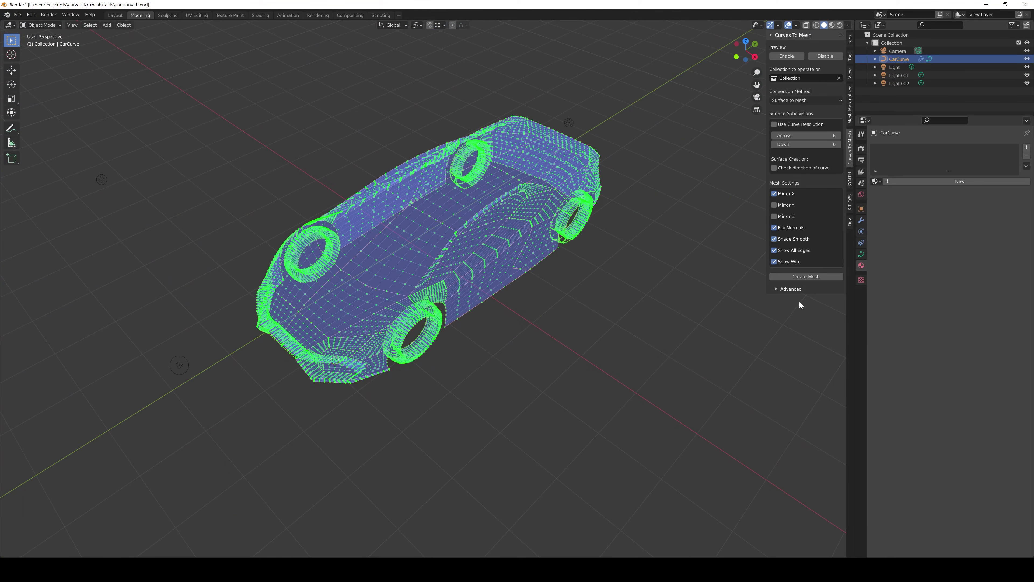
scroll(512, 355, "up", 4)
middle_click_drag(512, 352, 534, 311)
scroll(519, 325, "down", 3)
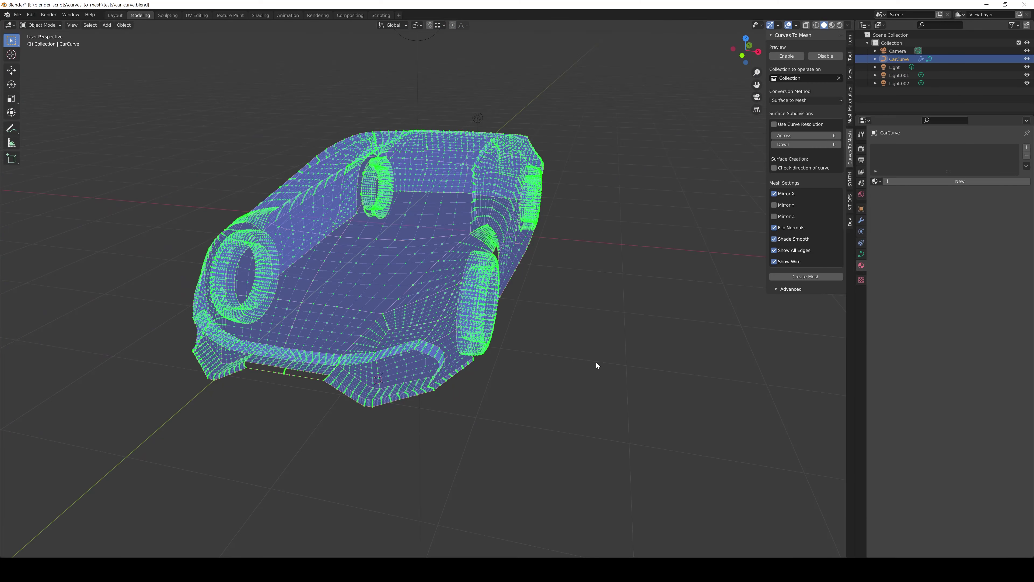
middle_click_drag(600, 306, 599, 307)
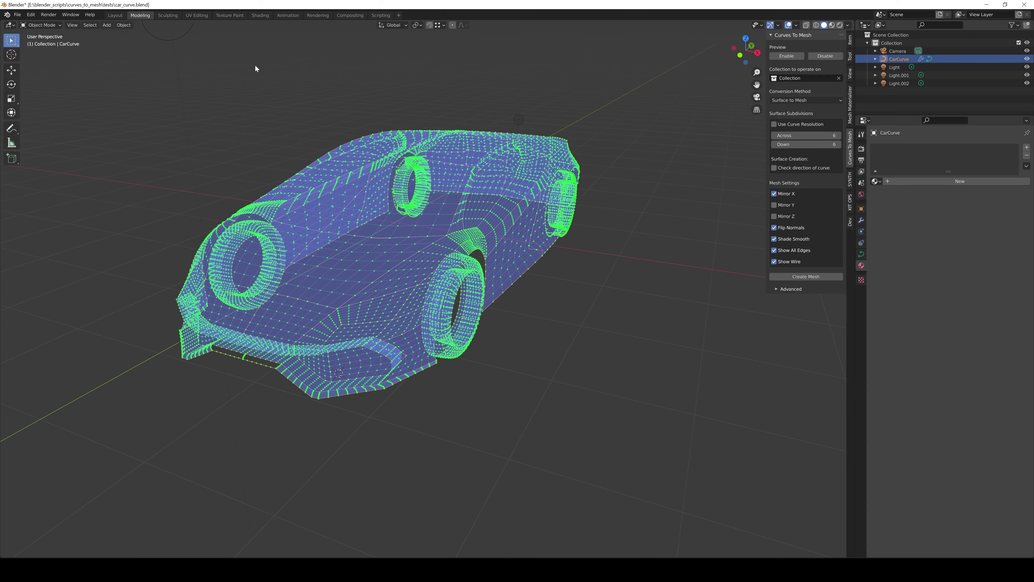
Create the mesh from the previewed car curve with Mirror X, Flip Normals, Shade Smooth, Show All Edges and Show Wire enabled
middle_click_drag(561, 283, 760, 228)
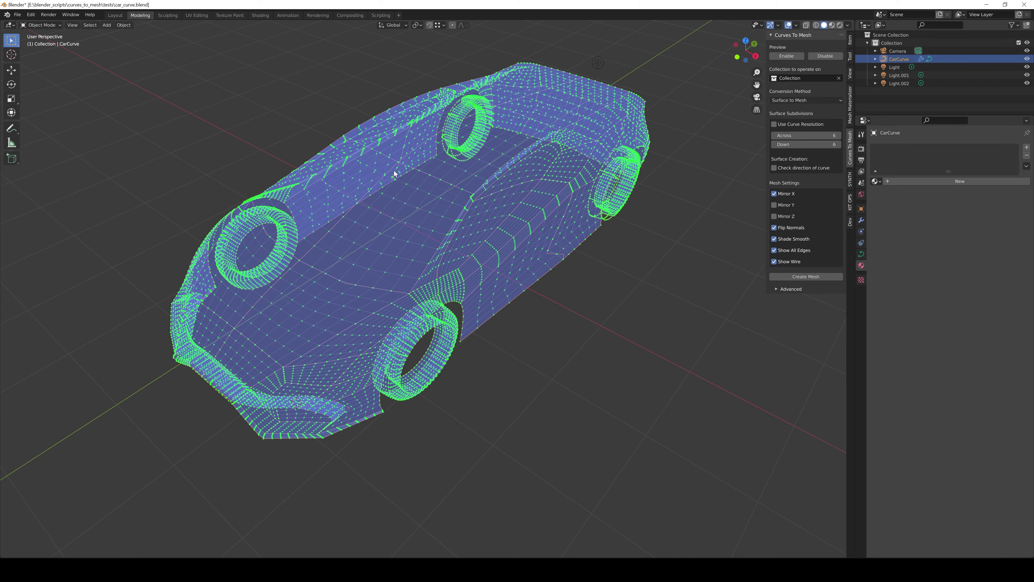
middle_click_drag(385, 177, 522, 190)
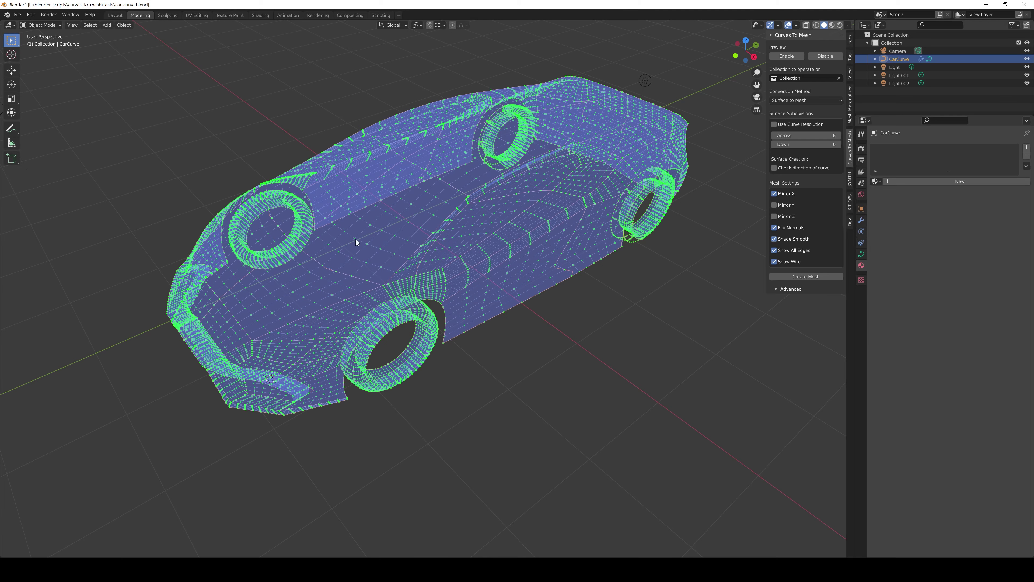
left_click(813, 277)
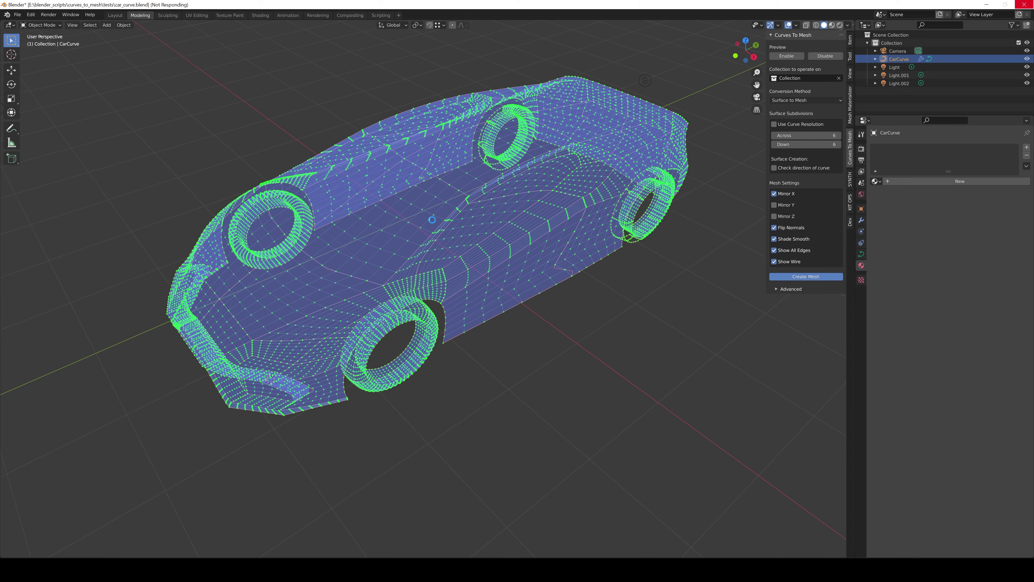
Select the original CarCurve object beneath the generated mesh and enter Edit Mode on it
middle_click_drag(399, 266, 474, 275)
scroll(442, 277, "up", 5)
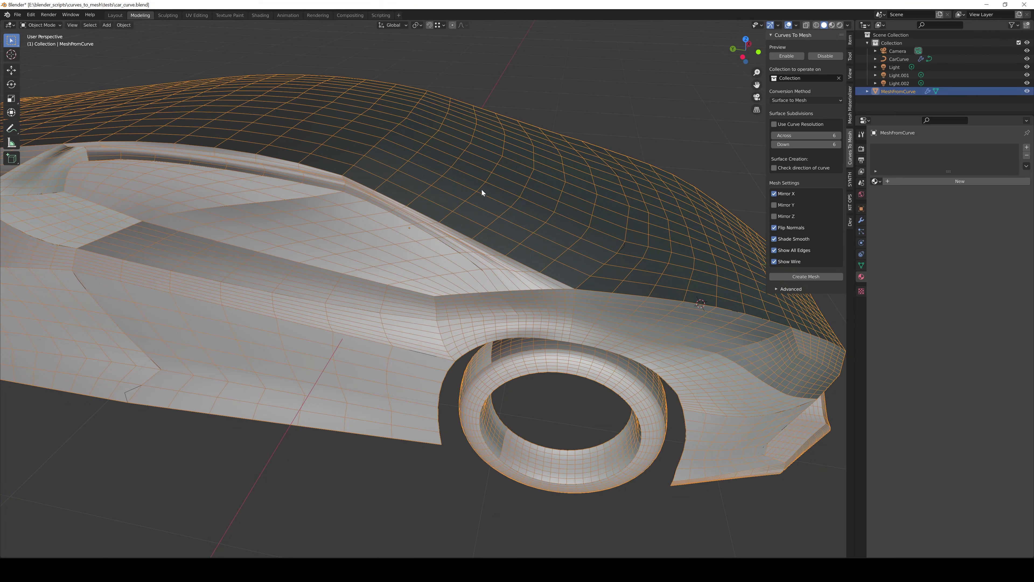
left_click(599, 145)
middle_click_drag(617, 159, 474, 169)
key("Tab")
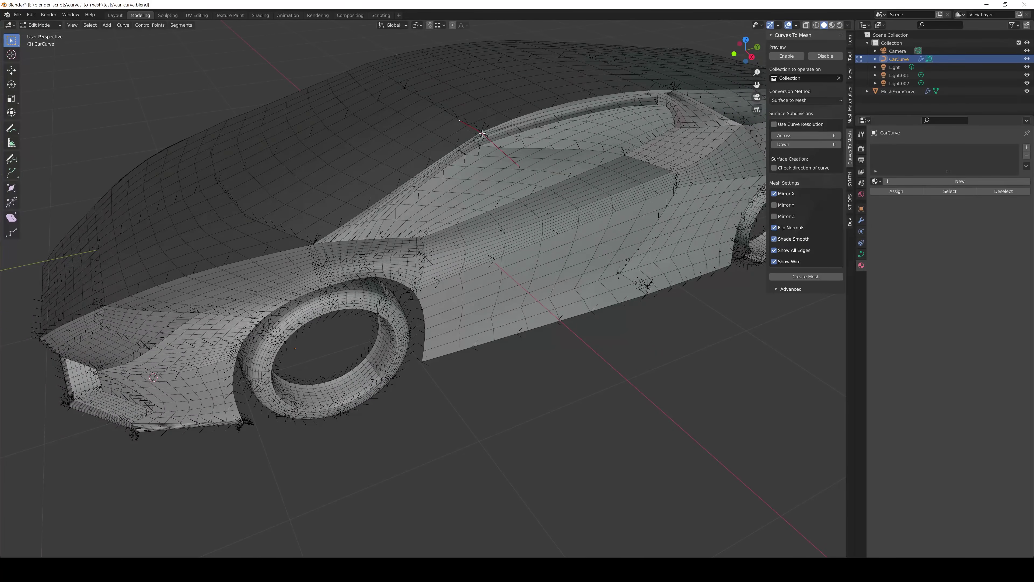
Raise the control point at the windshield's upper side corner about 0.32 m along Z, return to Object Mode and compare the curve with the mesh
left_click(472, 139)
key("g")
key("z")
left_click(473, 91)
middle_click_drag(473, 91, 417, 79)
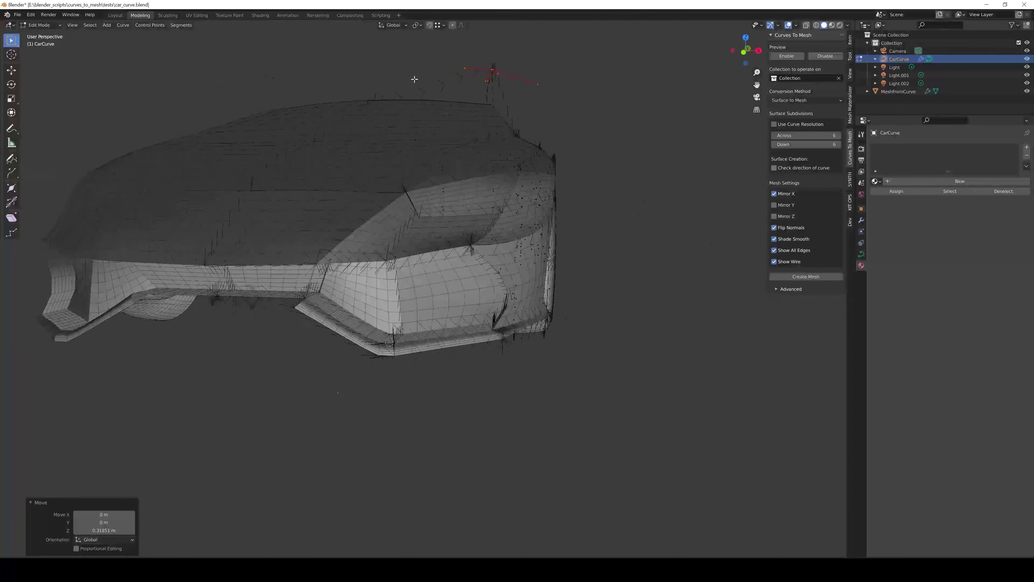
key("Tab")
middle_click_drag(534, 155, 463, 197)
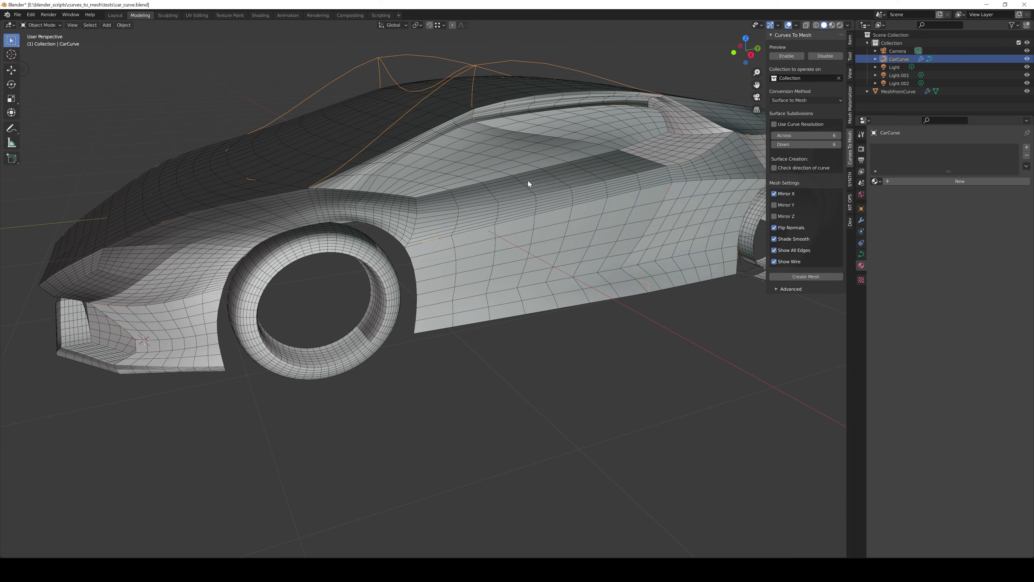
middle_click_drag(526, 180, 553, 187)
scroll(553, 187, "down", 3)
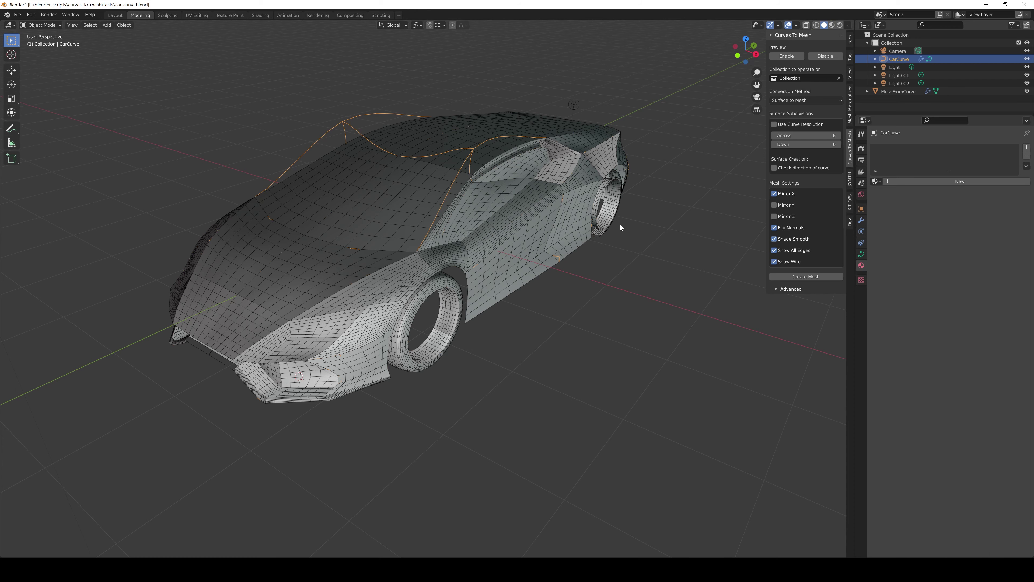
mouse_move(374, 197)
middle_mouse_down()
mouse_move(605, 203)
mouse_move(477, 188)
mouse_move(376, 194)
mouse_move(358, 212)
mouse_move(383, 210)
middle_mouse_up()
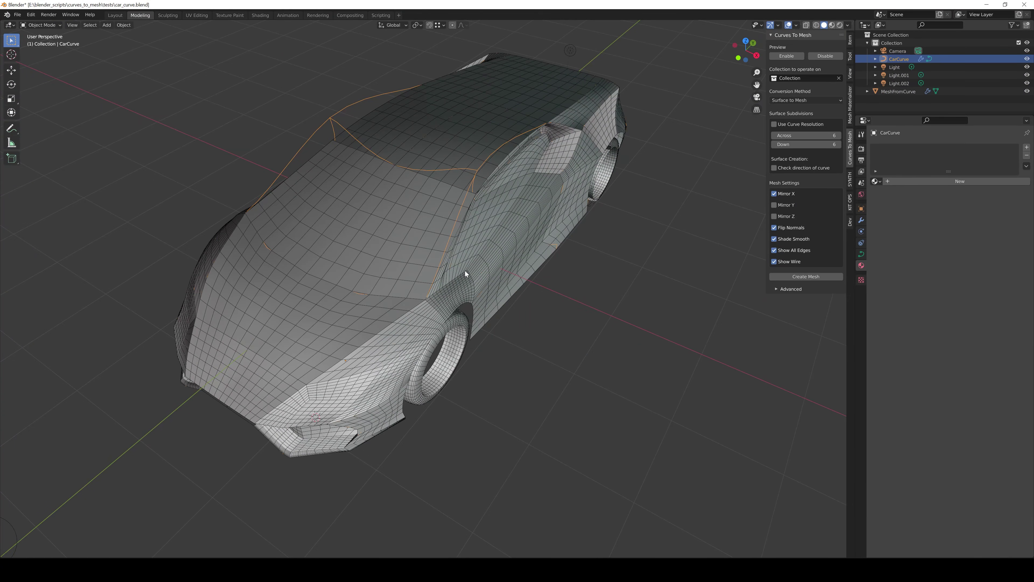